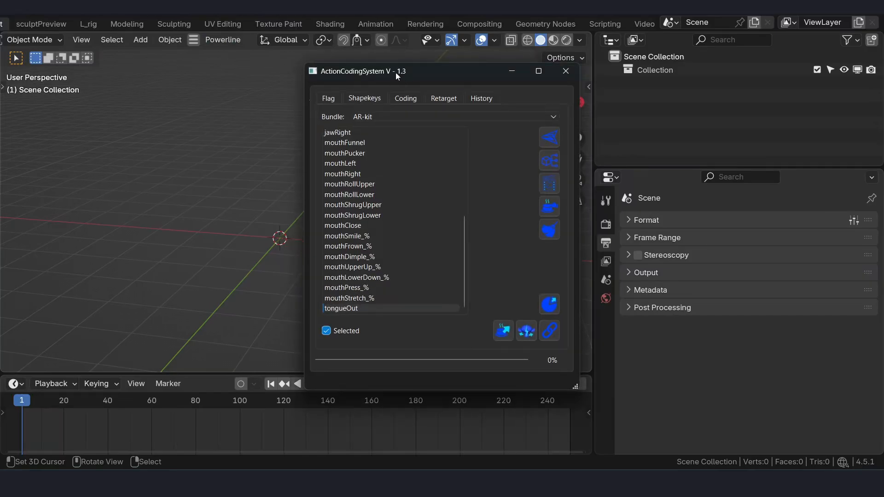
- Launch the Action Coding System window and load the labubu ctrlRig scene through the Powerline file manager
drag(396, 73, 589, 67)
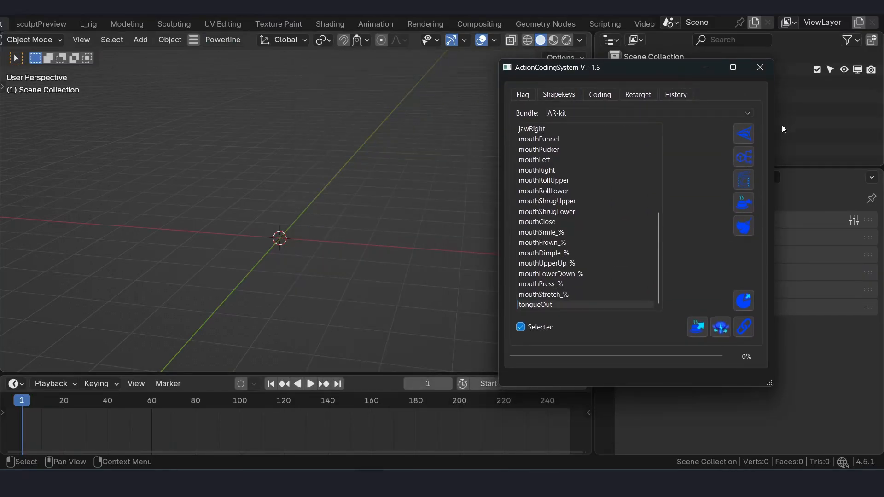
click(222, 39)
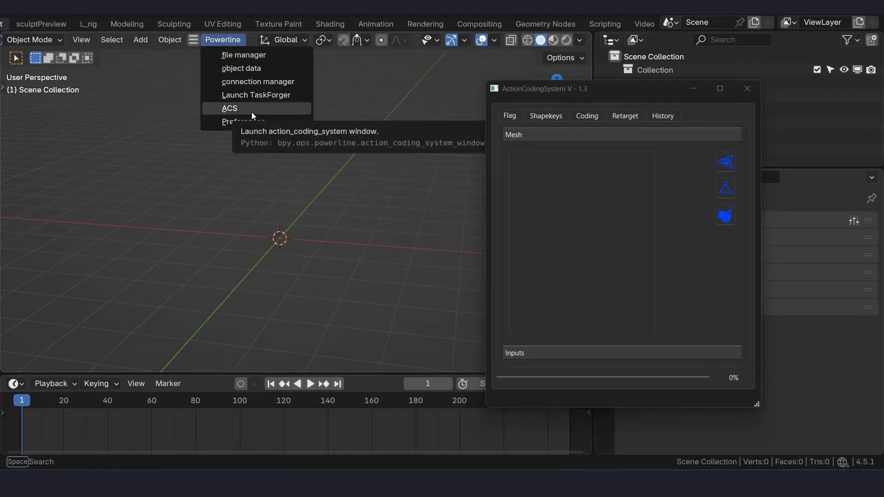
click(238, 55)
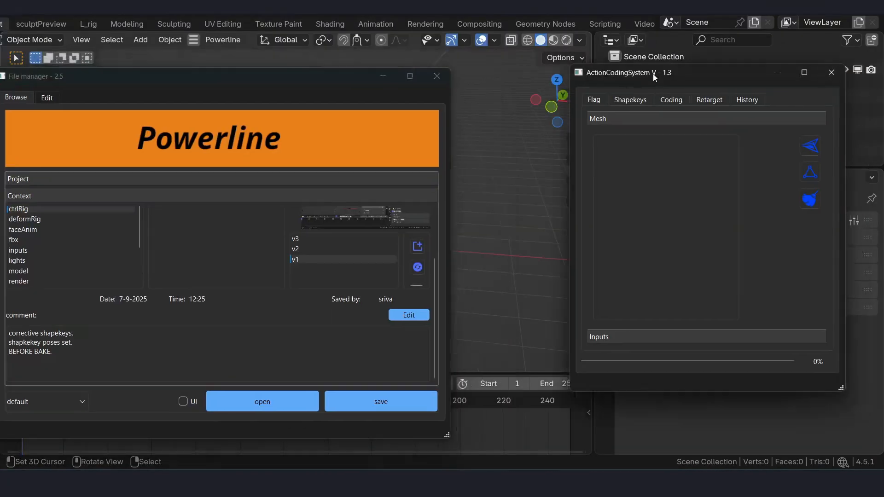
drag(649, 80, 626, 77)
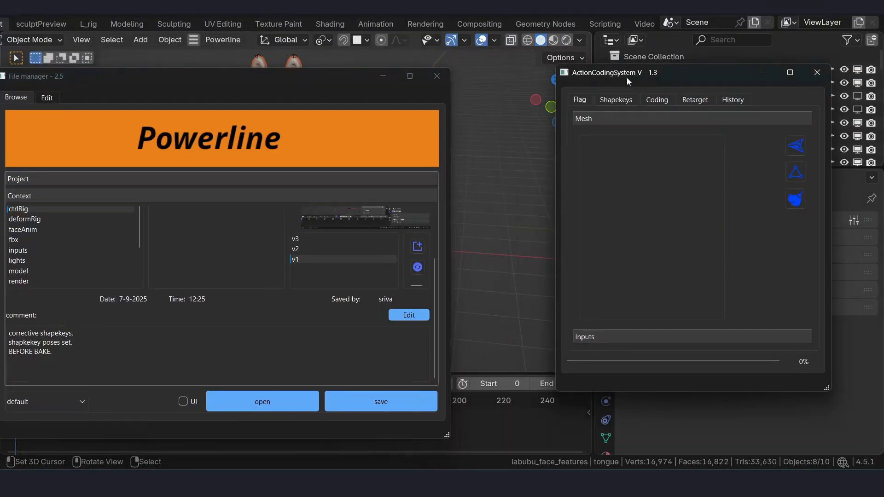
click(383, 77)
scroll(440, 210, up, 4)
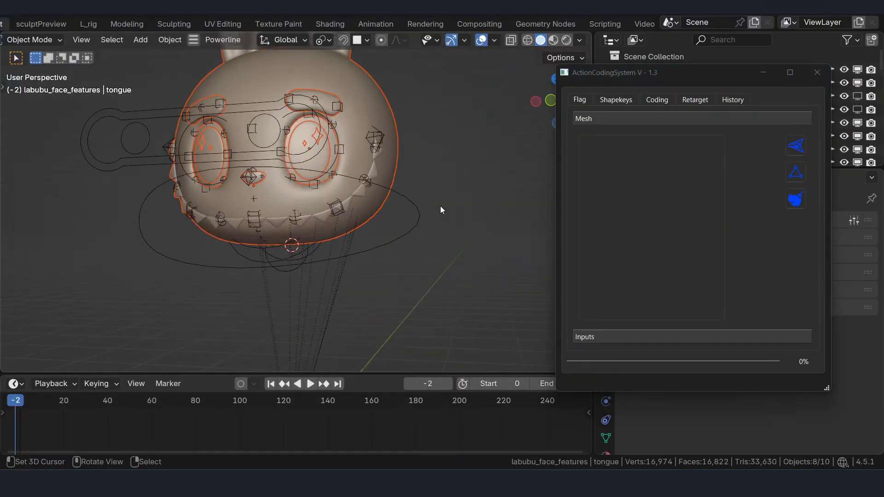
- Hide the relationship lines in the viewport overlays
click(495, 41)
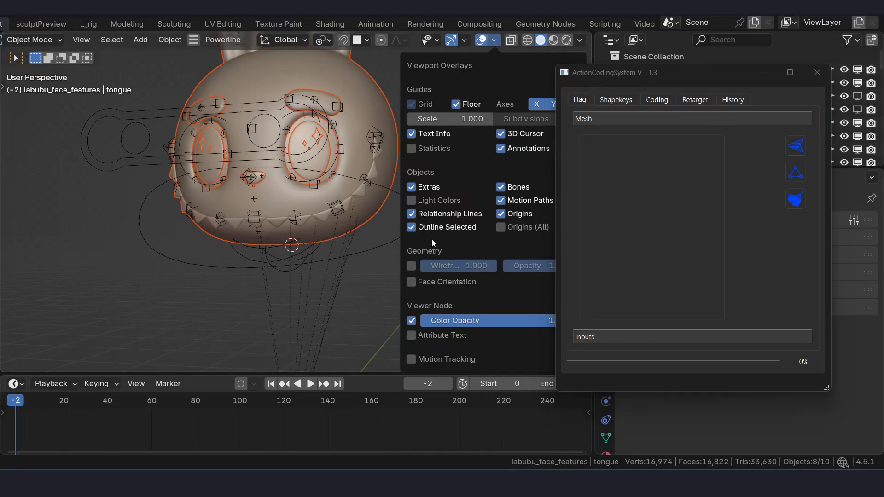
click(412, 214)
scroll(334, 201, down, 5)
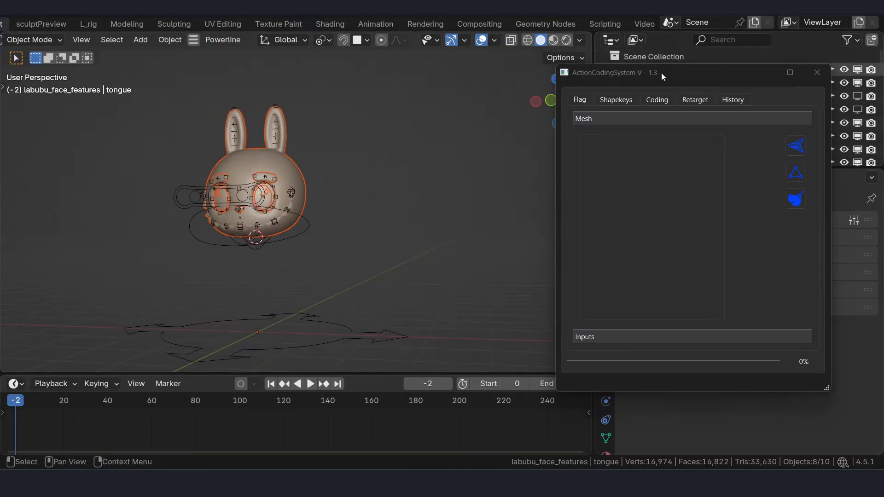
- Select the eyes, Iris, star_1, star_2, nose, tongue, head and eyebrows meshes and add them to the flagged Mesh list
drag(662, 76, 595, 99)
scroll(380, 190, up, 2)
alt+middle_drag(286, 191, 307, 189)
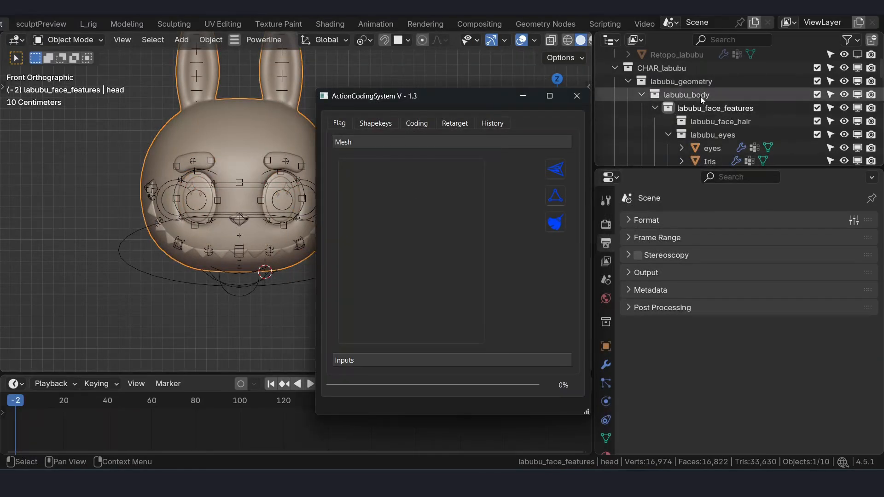
click(701, 96)
click(709, 109)
right_click(709, 109)
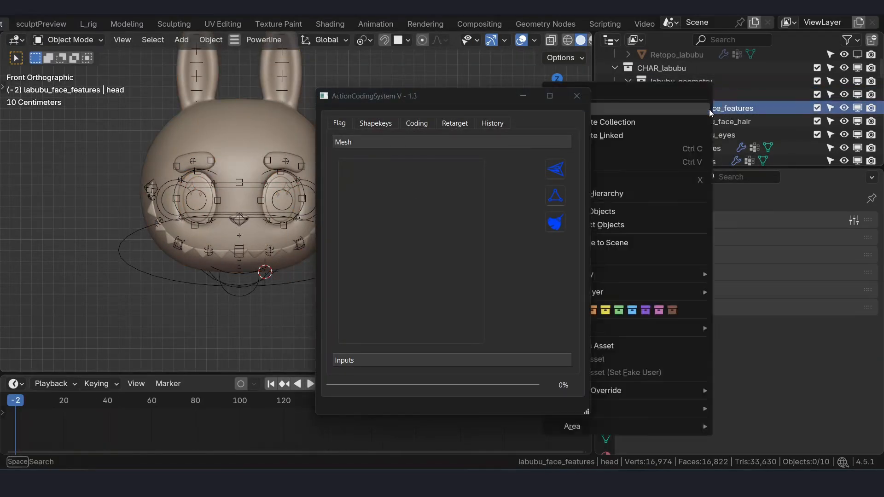
click(676, 139)
drag(437, 95, 474, 106)
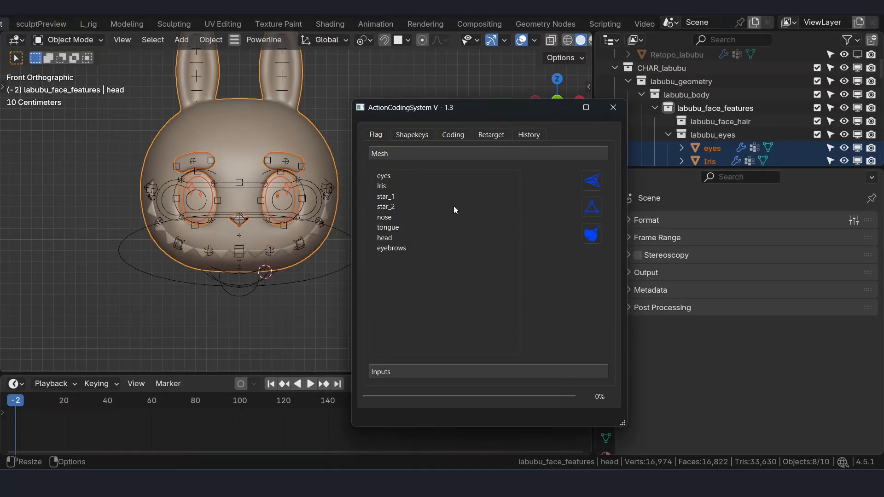
- Test-move the lip.T bone of RIG-labubu in Pose Mode, and assign the rig as the Level 1 input
click(395, 364)
click(284, 264)
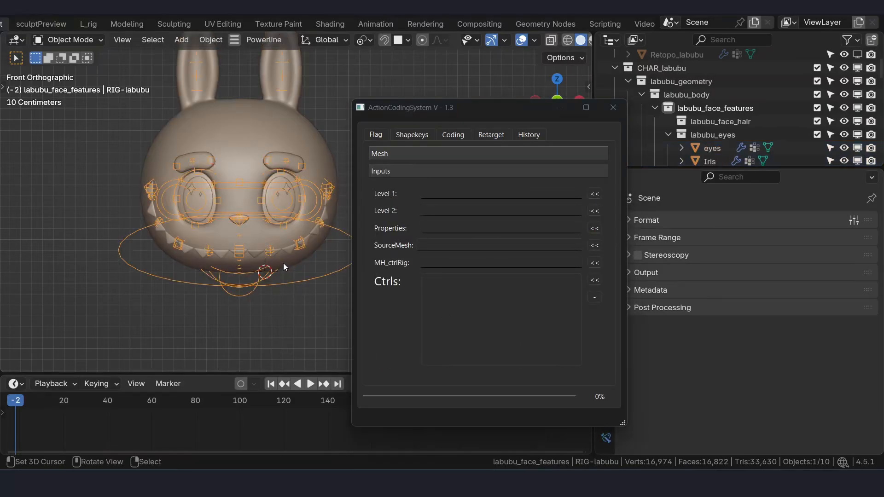
middle_drag(283, 264, 209, 271)
key(ctrl+Tab)
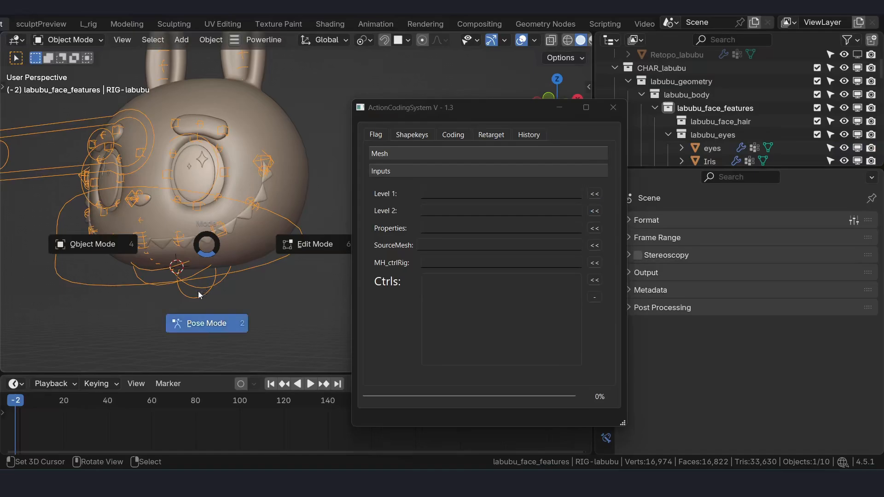
click(199, 295)
right_click(136, 236)
key(g)
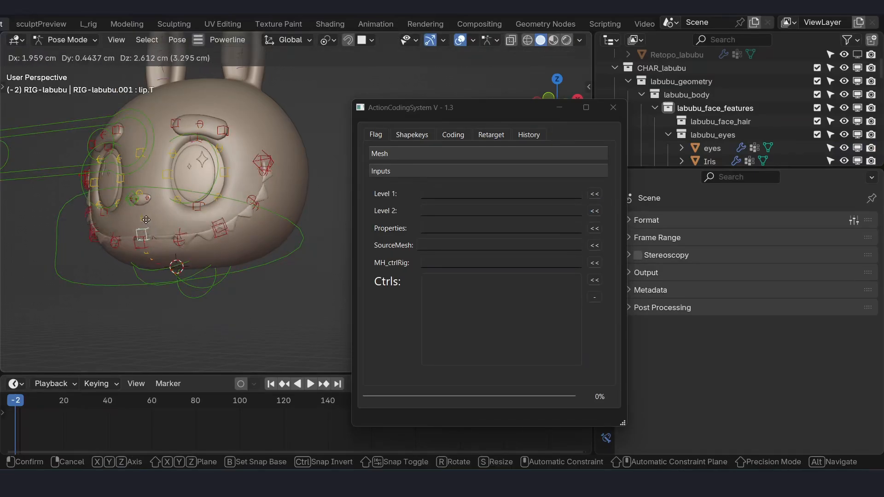
right_click(139, 223)
key(ctrl+Tab)
click(175, 219)
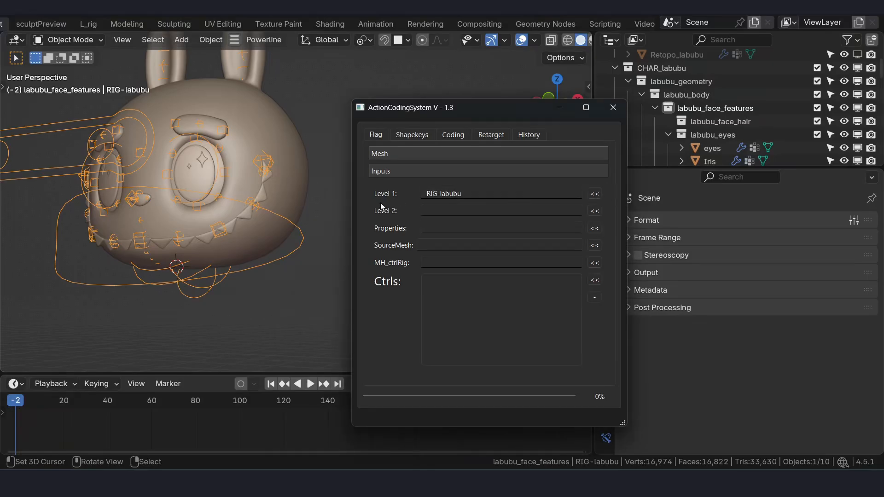
- Put RIG-labubu into Pose Mode and select its facial control bones from the right side view
middle_drag(201, 242, 94, 156)
key(ctrl+Tab)
click(134, 265)
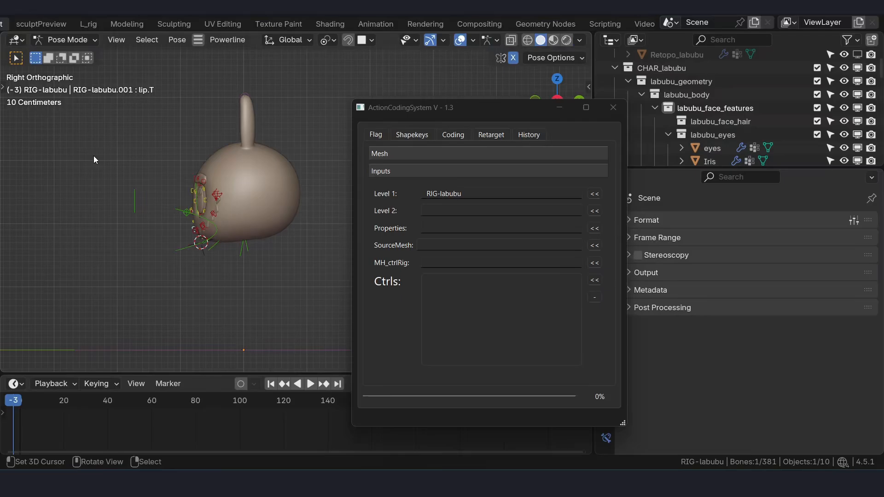
drag(93, 156, 233, 273)
middle_drag(223, 267, 188, 240)
middle_drag(210, 205, 218, 201)
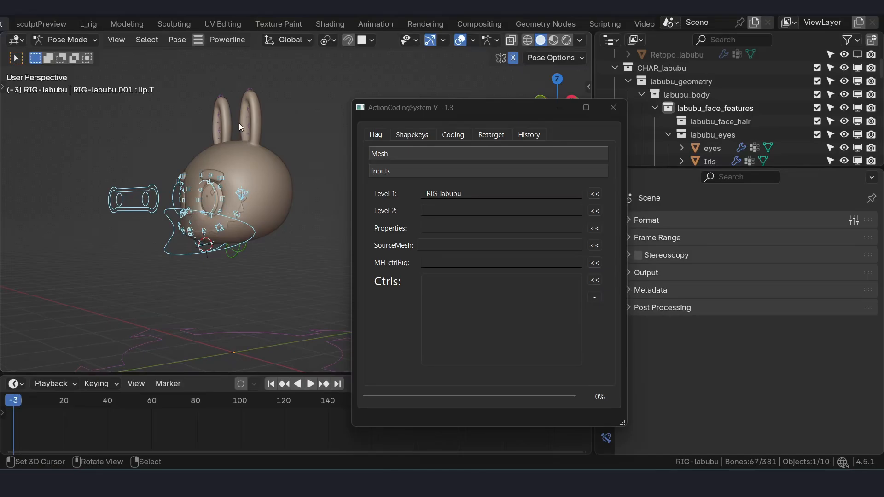
- Select the control bones along the character's ear
scroll(253, 117, up, 3)
shift+middle_drag(202, 55, 198, 160)
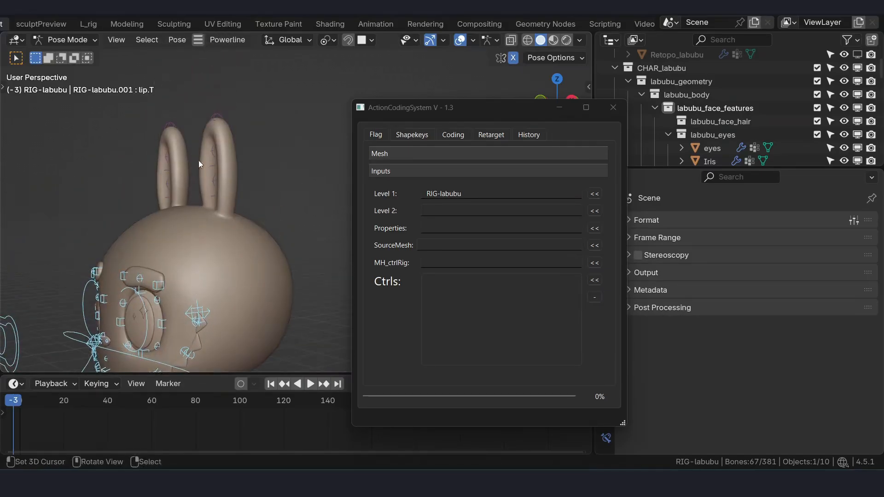
scroll(199, 160, up, 2)
drag(151, 69, 241, 234)
shift+right_click(242, 234)
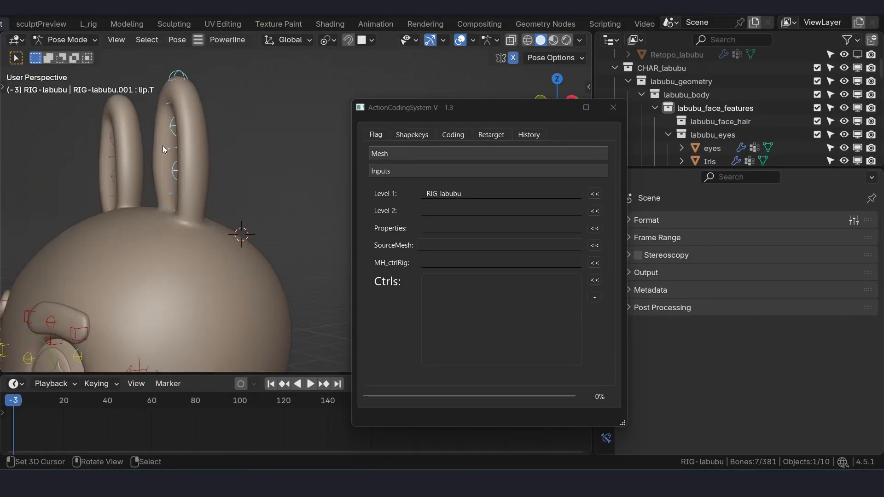
scroll(177, 136, down, 3)
middle_drag(213, 208, 167, 218)
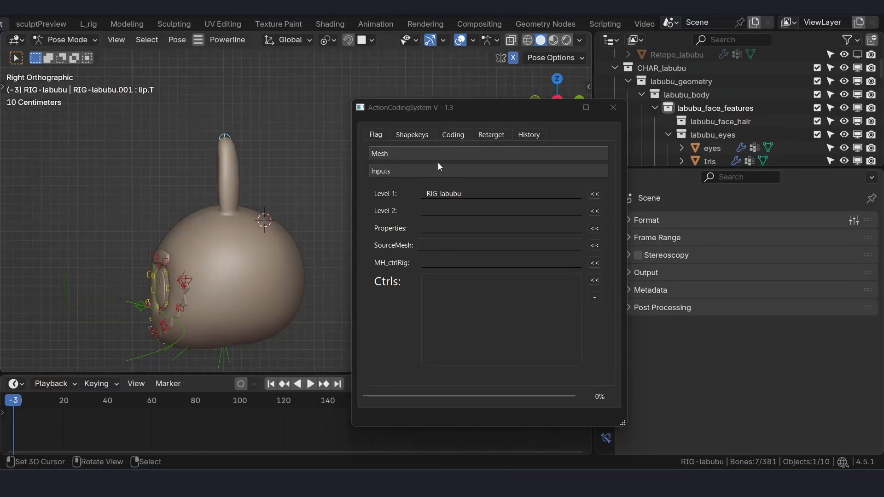
- Select all facial control bones in the right side view, leaving out the ears, and add them to the Ctrls list
drag(25, 218, 203, 395)
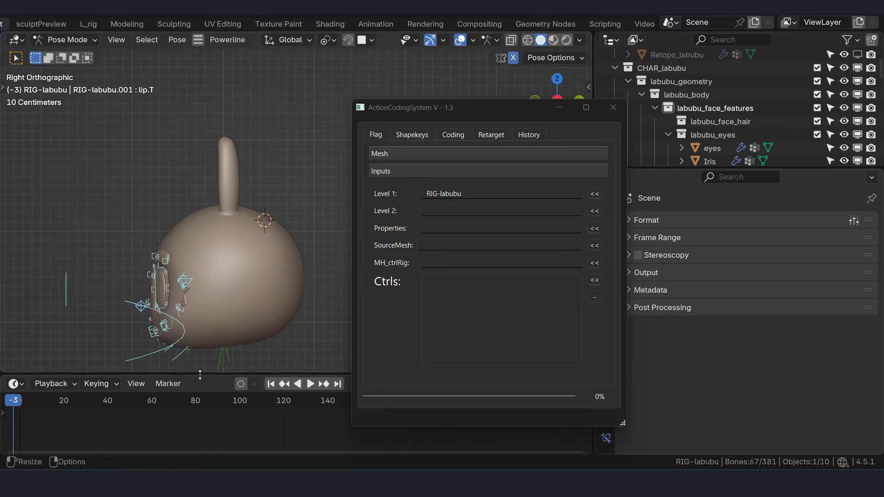
scroll(226, 318, down, 1)
shift+middle_drag(226, 319, 239, 271)
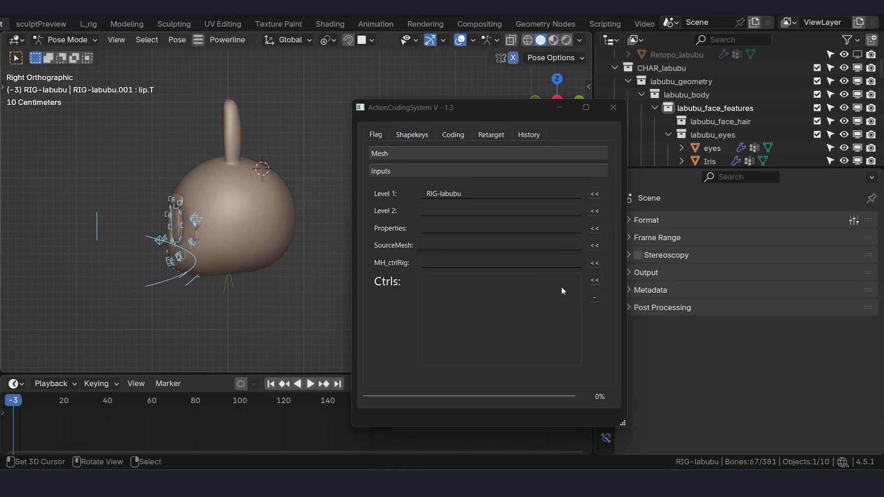
click(595, 280)
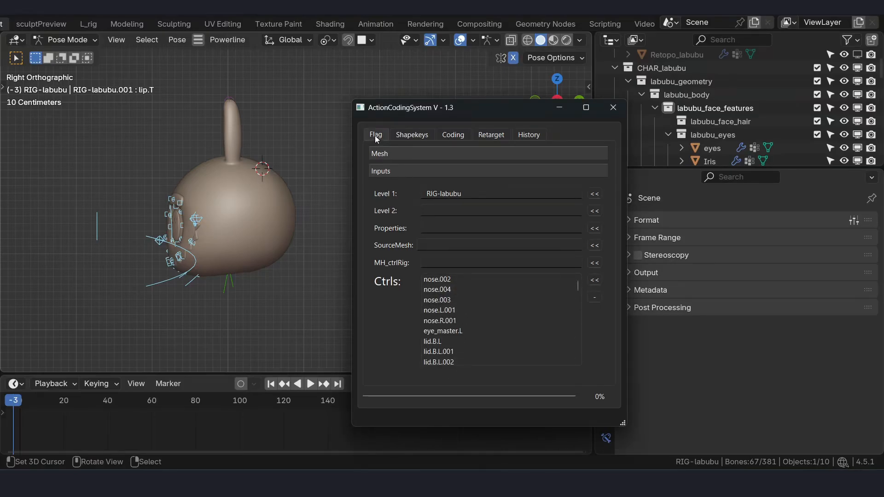
- Show the flagged Mesh list again, return the rig to Object Mode and select the head mesh
click(380, 155)
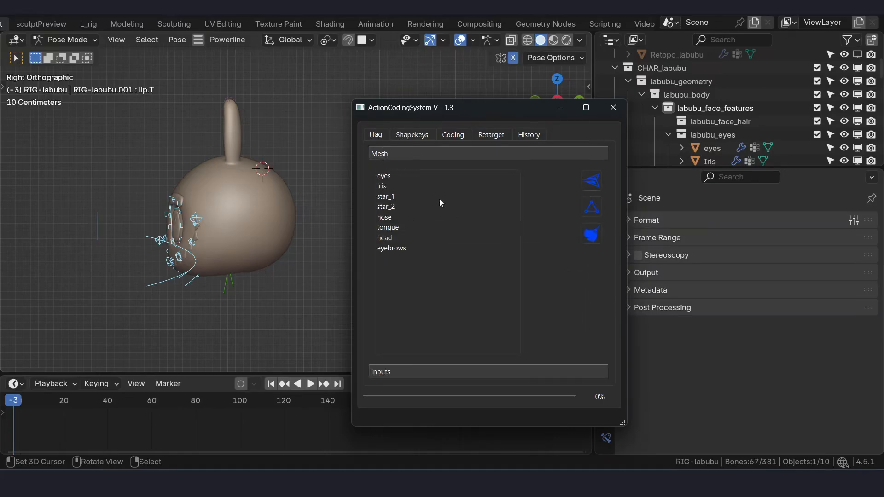
mouse_move(438, 113)
mouse_down()
mouse_move(520, 129)
mouse_move(456, 117)
mouse_up()
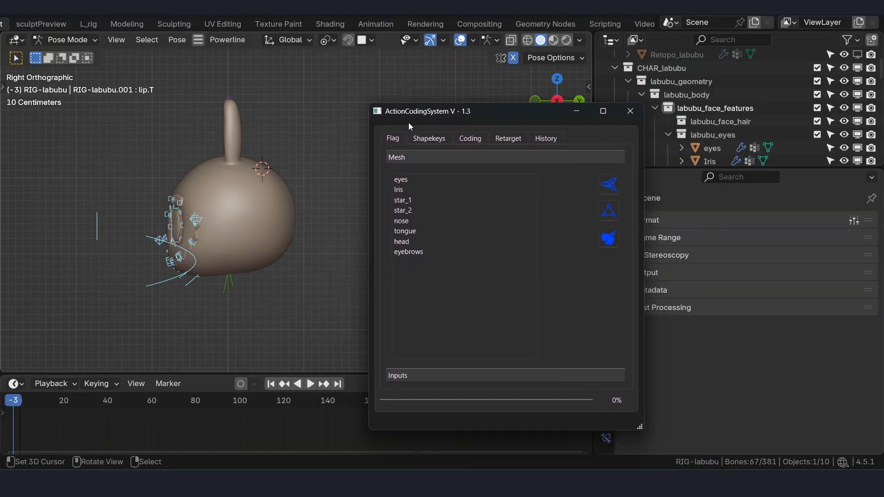
middle_drag(233, 189, 249, 208)
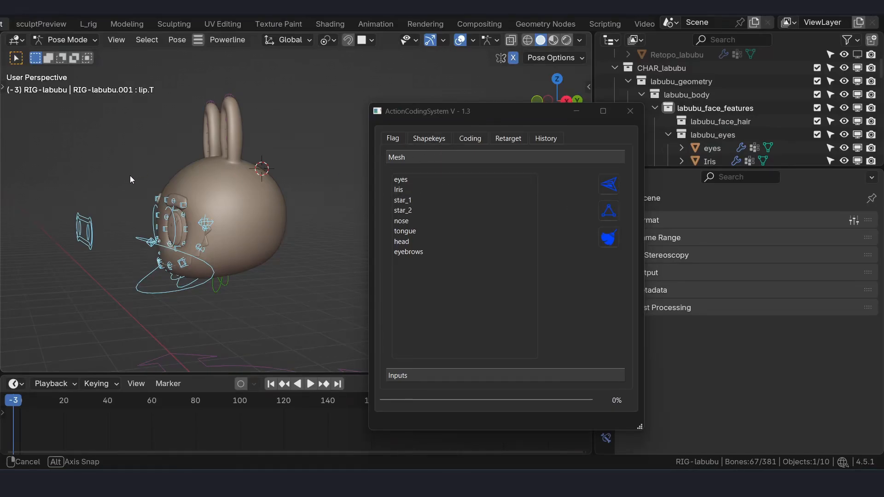
key(ctrl+Tab)
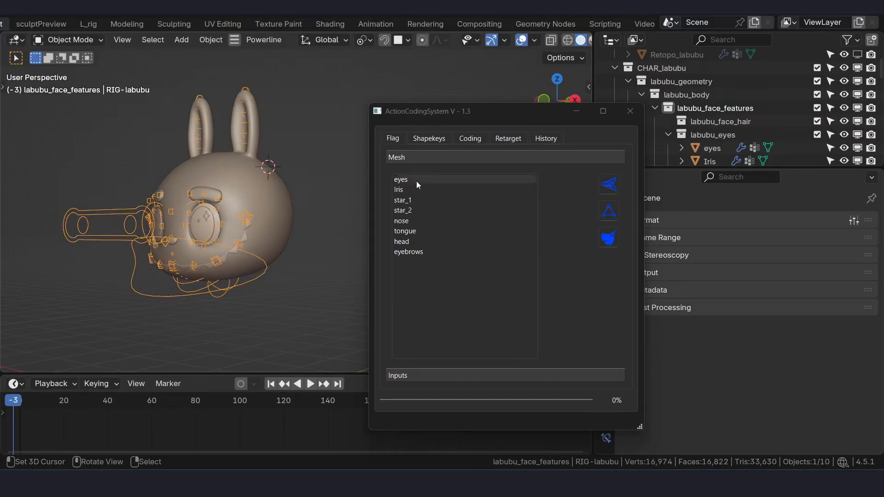
click(279, 201)
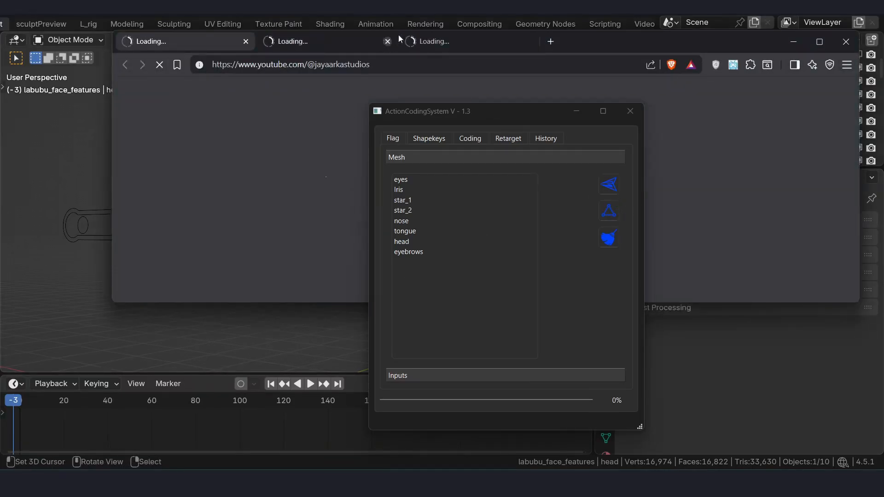
- Switch to the Brave browser and read the Add vertex groups section on the Action Coding System Flag page of the Powerline documentation
double_click(599, 34)
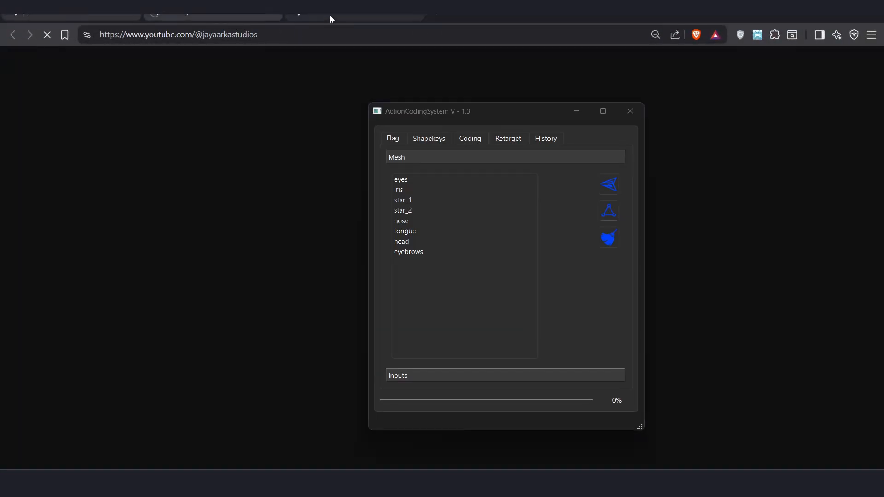
click(268, 15)
click(267, 15)
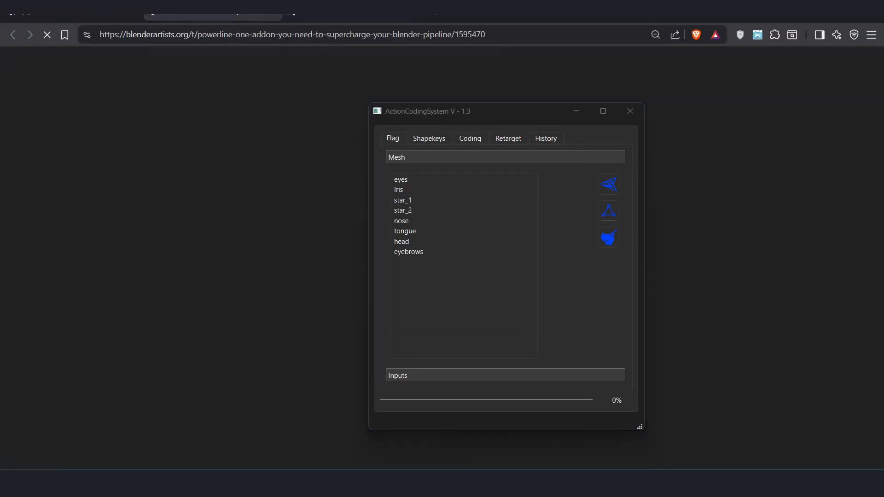
click(319, 15)
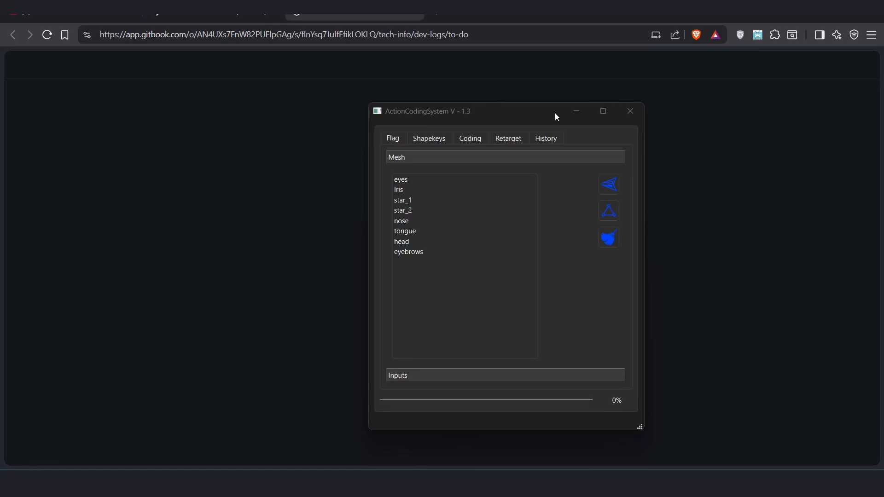
drag(556, 116, 654, 131)
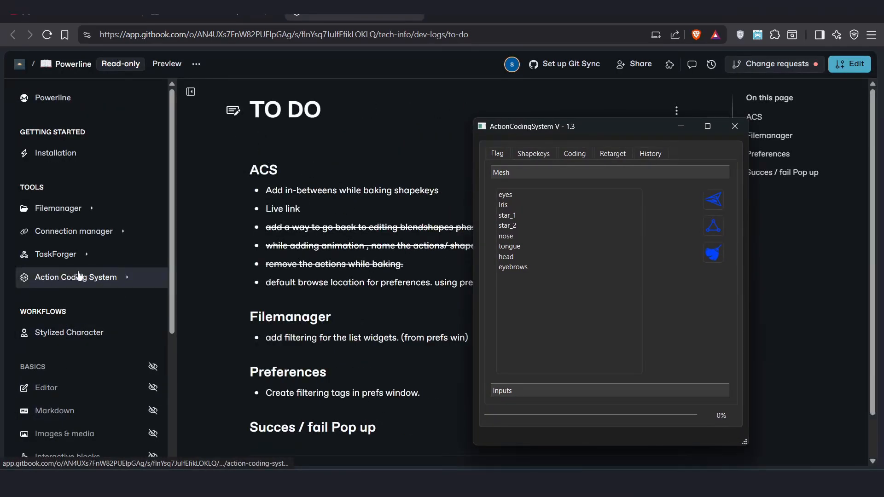
click(127, 278)
click(105, 277)
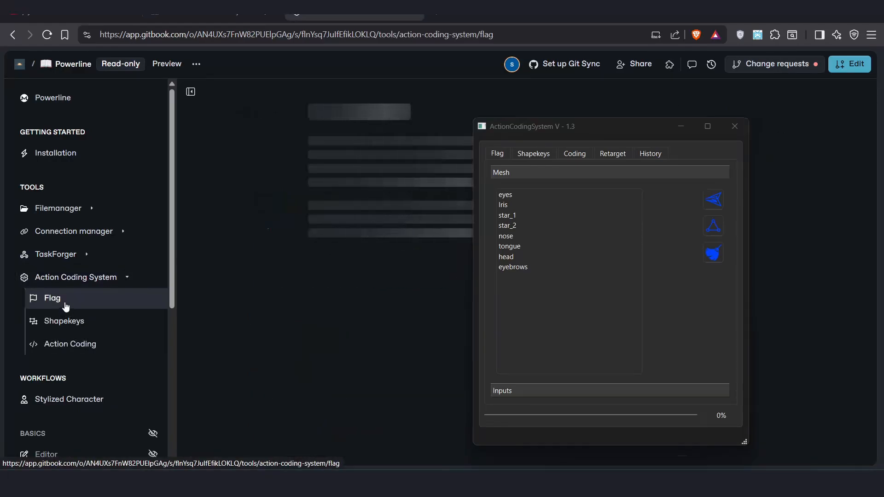
click(679, 128)
scroll(369, 273, down, 10)
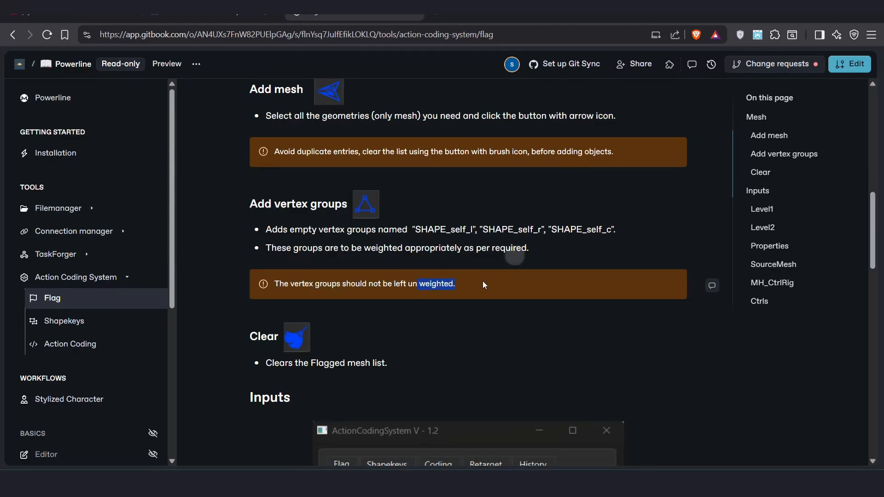
- Switch back to Blender with the Action Coding System window restored over the character's head
key(alt+Tab)
key(alt+Tab)
key(Tab)
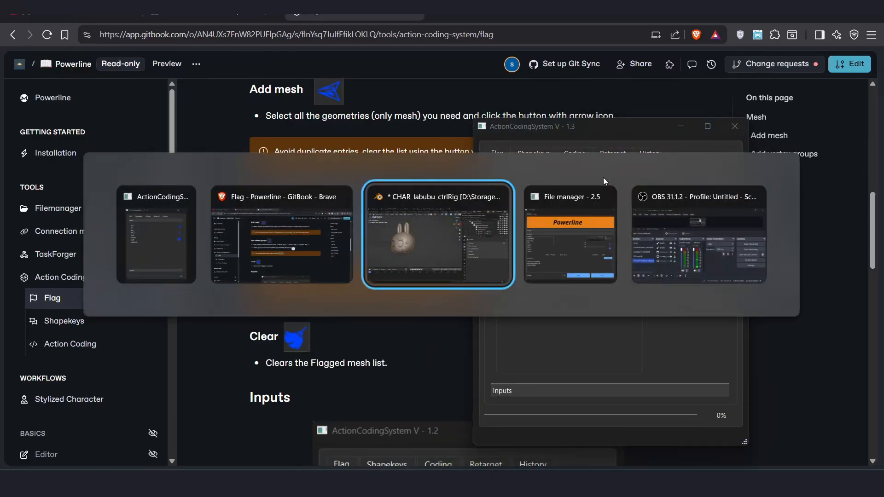
scroll(360, 215, up, 1)
shift+middle_drag(300, 175, 359, 191)
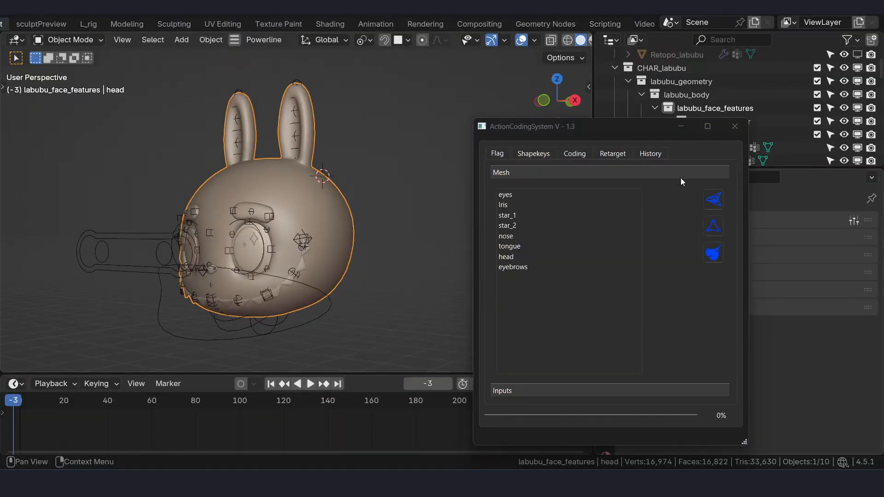
- Delete the SHAPE-self_l, SHAPE-self_r and SHAPE-self_c vertex groups from the head mesh
drag(654, 129, 493, 135)
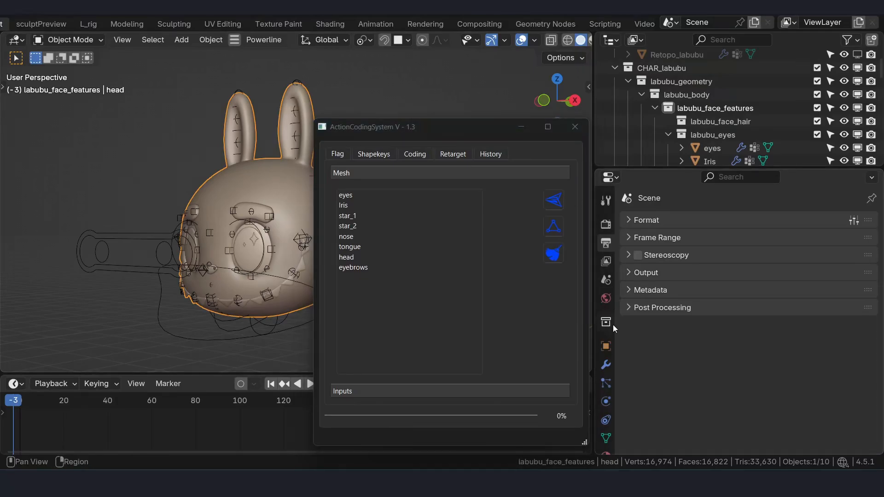
click(606, 437)
scroll(756, 289, down, 2)
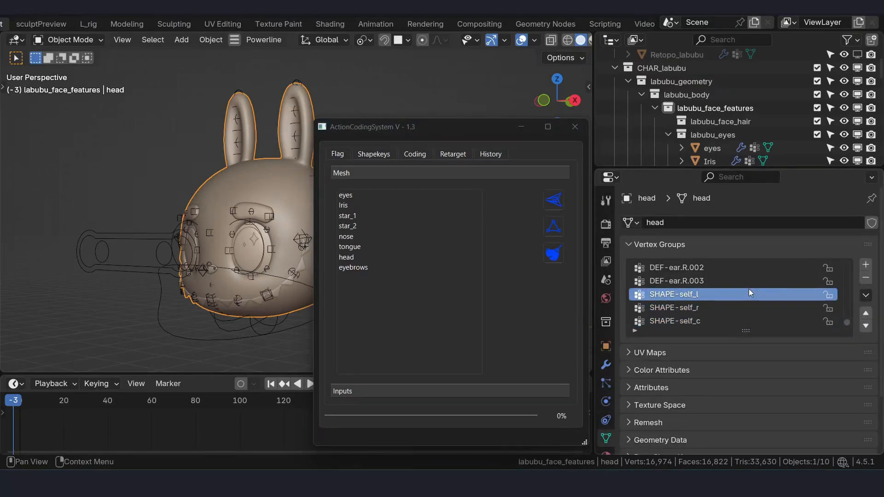
click(715, 313)
click(719, 318)
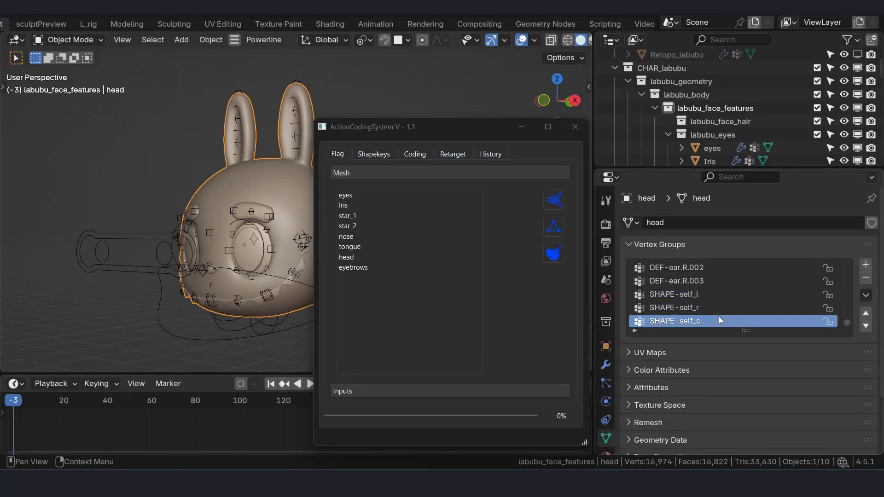
click(867, 278)
click(867, 278)
click(867, 278)
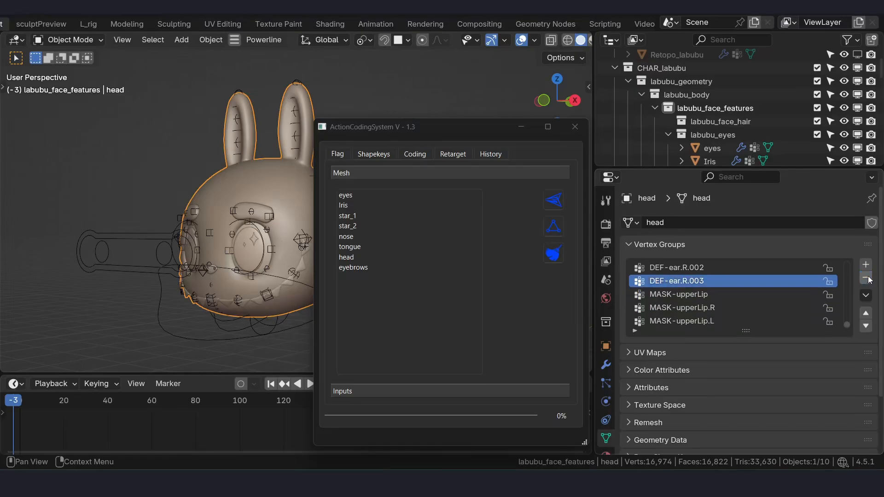
- Generate the SHAPE-self vertex groups through the Action Coding System's Flag tools and switch the head to Weight Paint mode
click(554, 227)
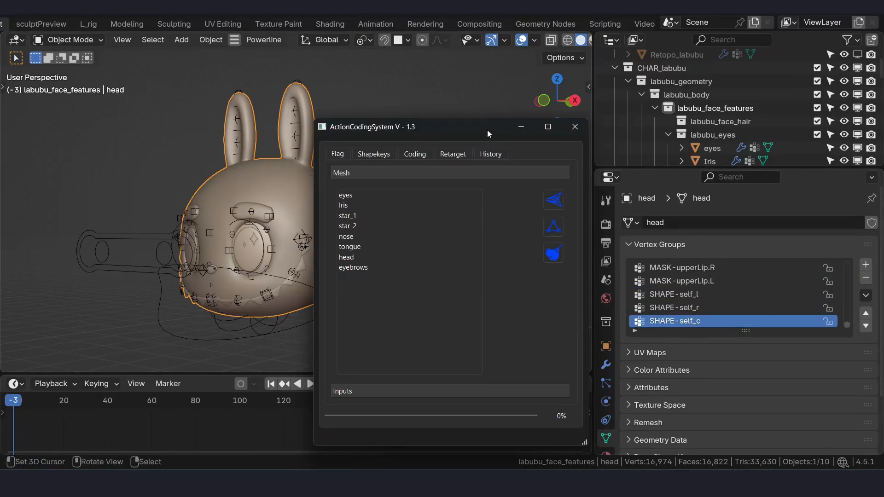
drag(487, 130, 488, 142)
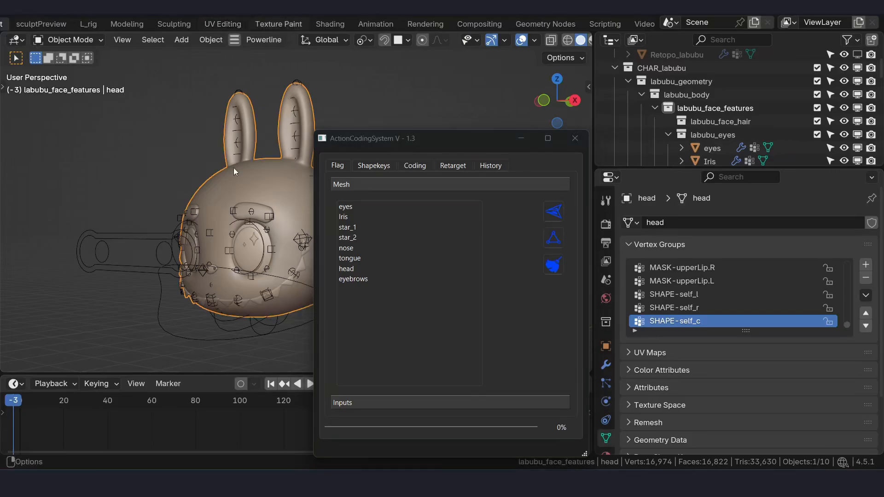
key(ctrl+Tab)
click(203, 168)
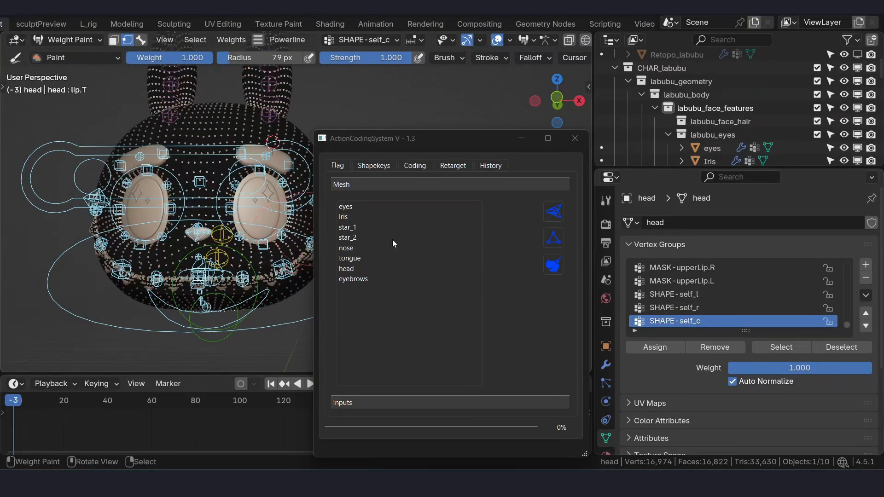
middle_drag(240, 187, 234, 202)
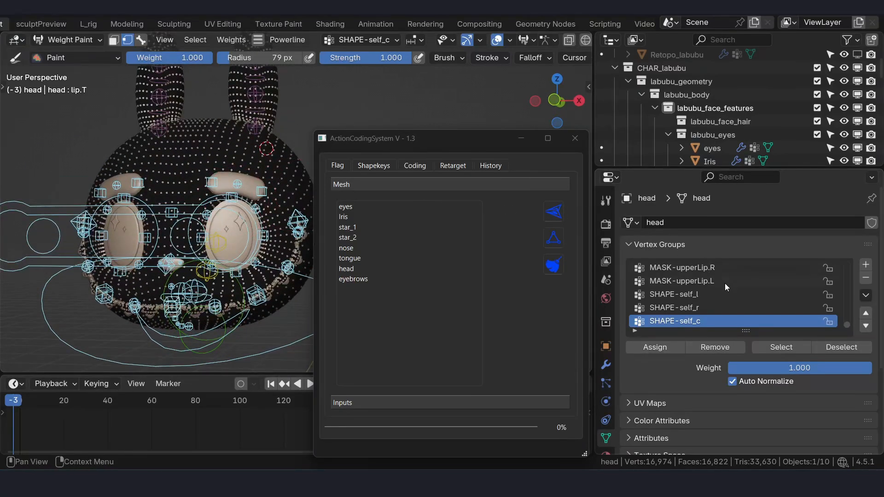
- Make SHAPE-self_l the active vertex group and show the head in Edit Mode as a wireframe from the front
click(705, 296)
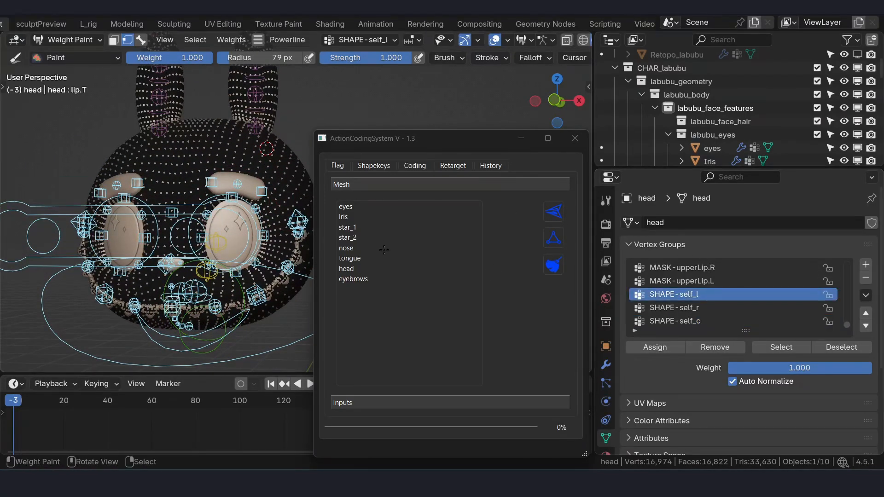
key(KP_1)
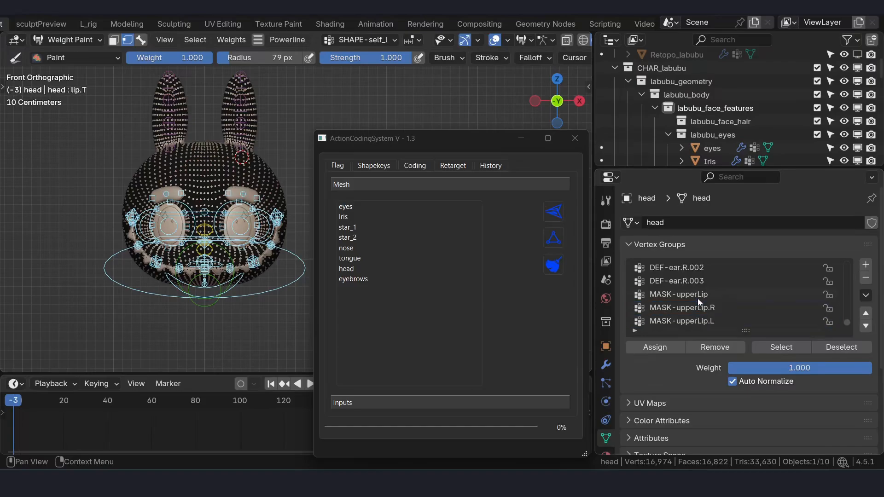
scroll(248, 199, up, 3)
key(ctrl+Tab)
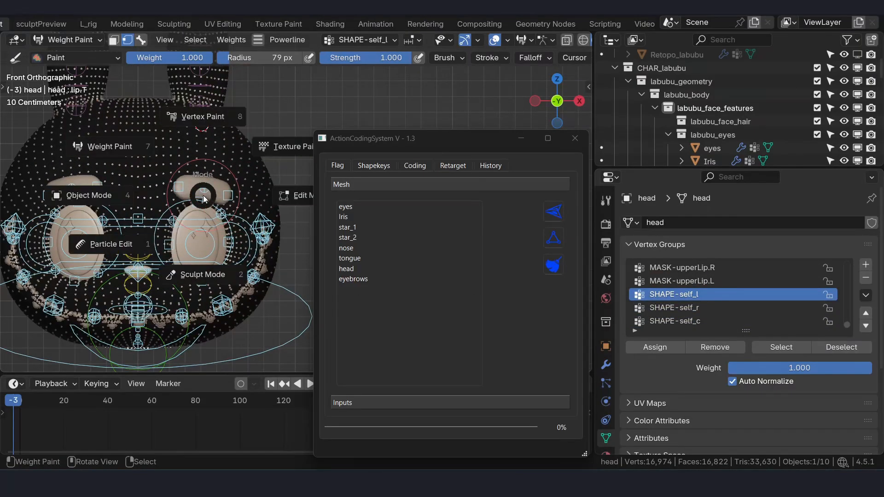
click(270, 196)
shift+middle_drag(166, 125, 174, 140)
key(shift+z)
scroll(174, 140, down, 4)
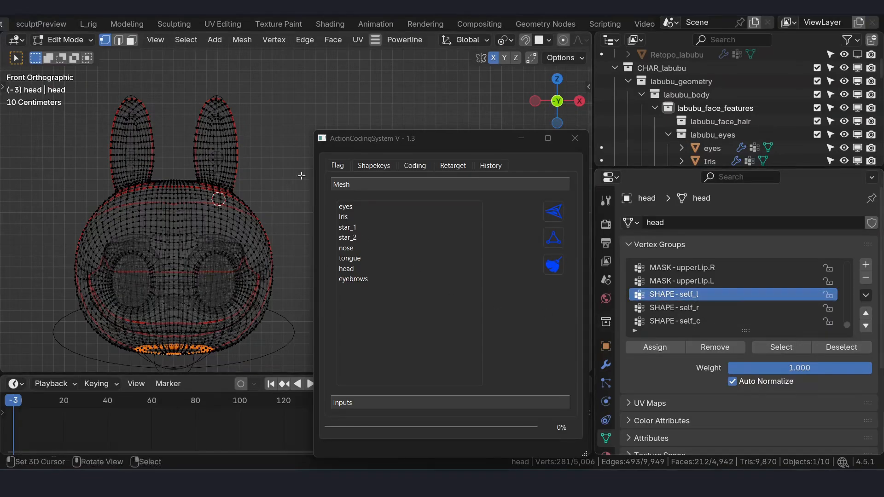
- Box-select the vertices of the character's left half of the head, including the ear, up to the centre line
drag(305, 54, 207, 372)
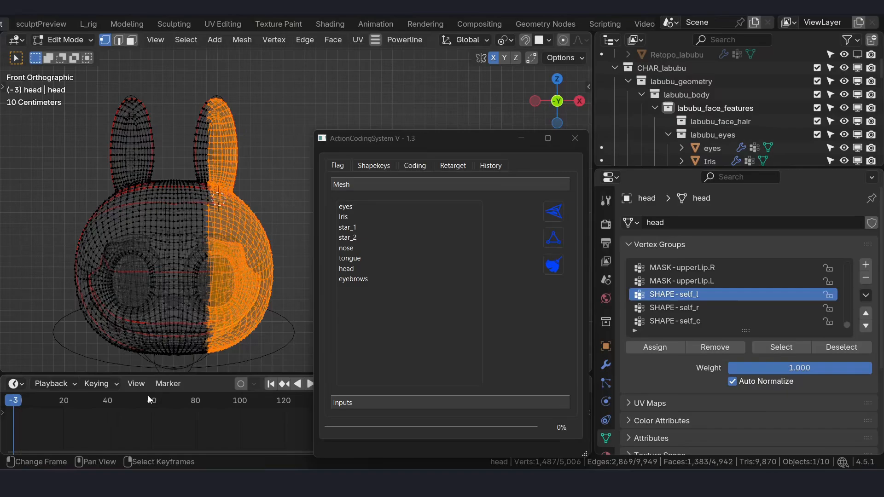
scroll(179, 279, down, 3)
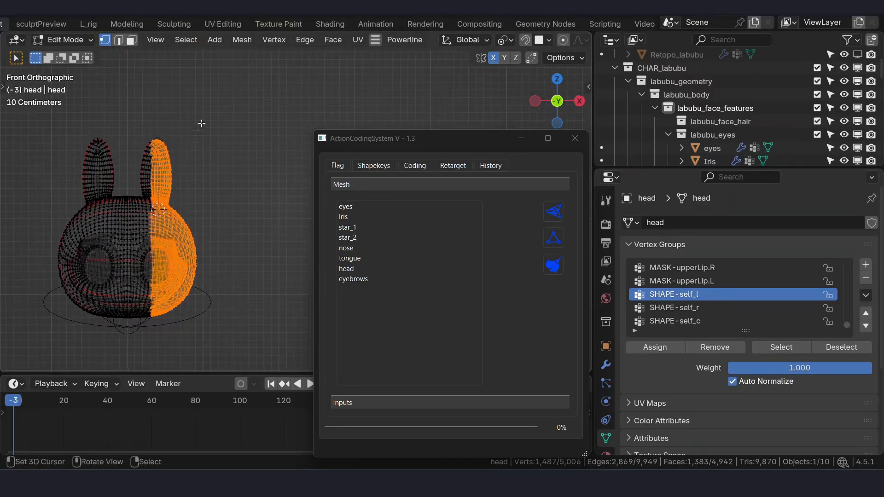
drag(213, 100, 131, 375)
scroll(88, 280, up, 5)
scroll(87, 279, down, 5)
scroll(183, 184, up, 6)
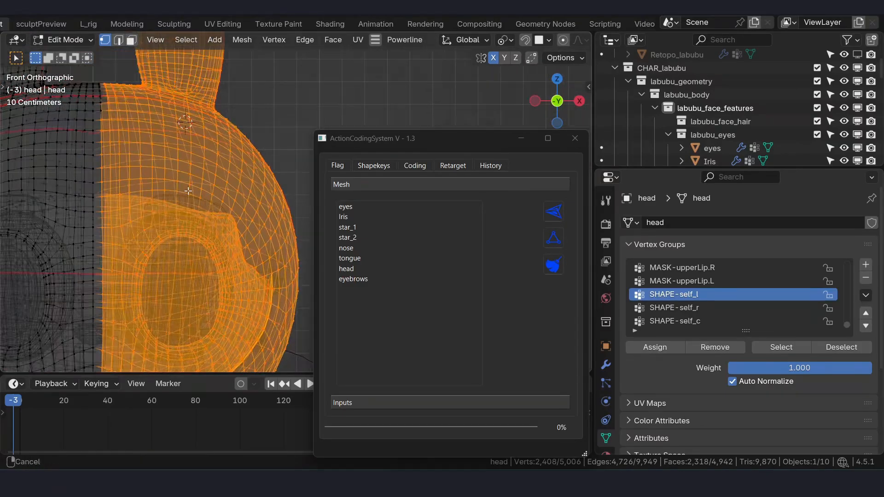
- Circle-select the missed vertices along the centre from the forehead to the chin, and assign the left-half selection to SHAPE-self_l
key(c)
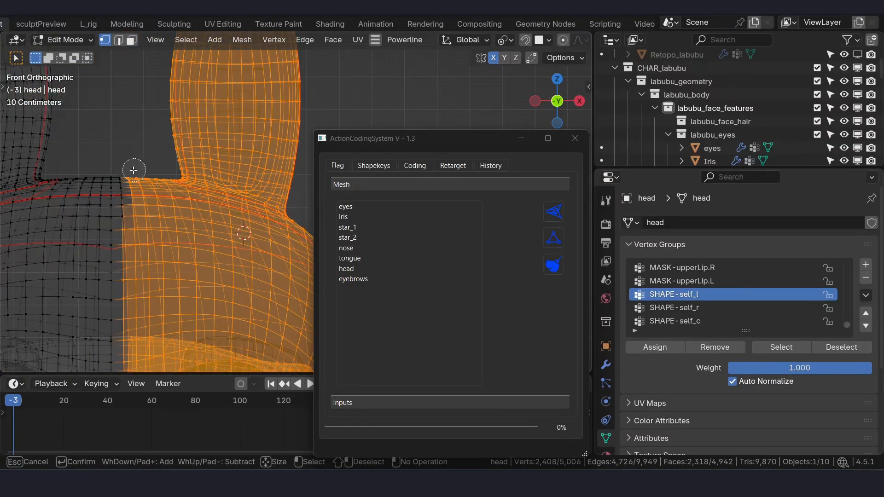
drag(129, 173, 130, 229)
key(Escape)
scroll(142, 230, down, 3)
mouse_move(159, 258)
shift+middle_down()
mouse_move(154, 110)
mouse_move(200, 114)
shift+middle_up()
scroll(200, 114, up, 4)
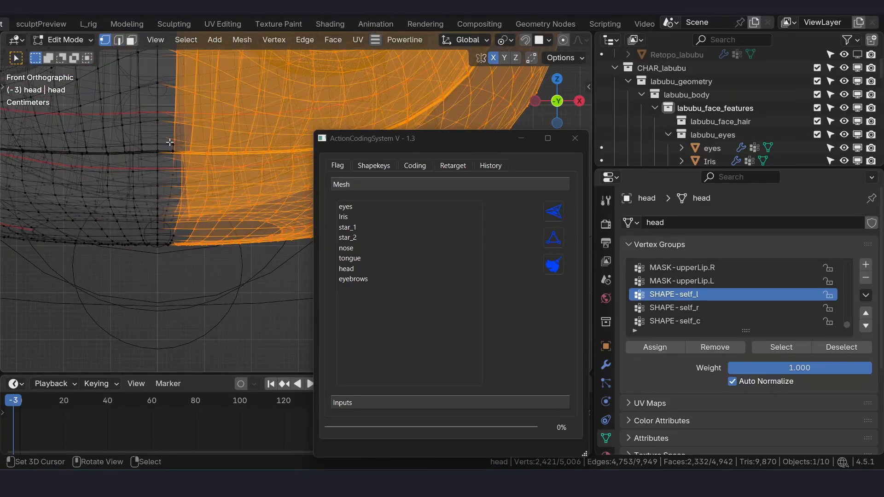
key(c)
drag(182, 150, 184, 251)
key(Escape)
scroll(225, 276, down, 3)
shift+middle_drag(228, 194, 145, 312)
click(671, 348)
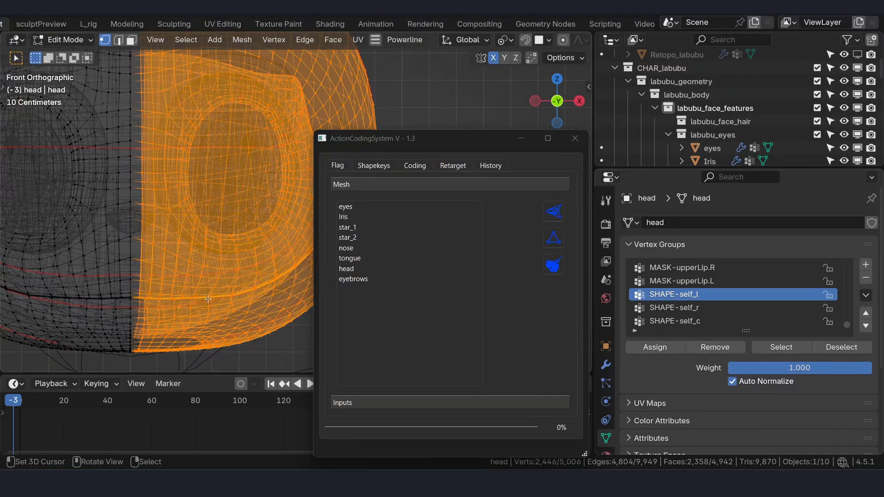
- Box-select the vertices of the character's right half of the head, including the ear
scroll(209, 300, down, 6)
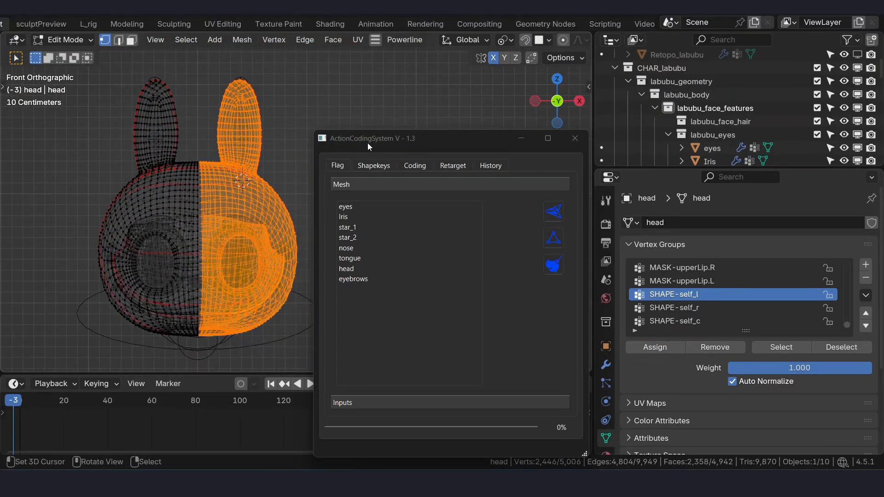
drag(368, 143, 461, 155)
scroll(276, 231, down, 1)
drag(96, 88, 210, 334)
shift+middle_drag(207, 278, 339, 257)
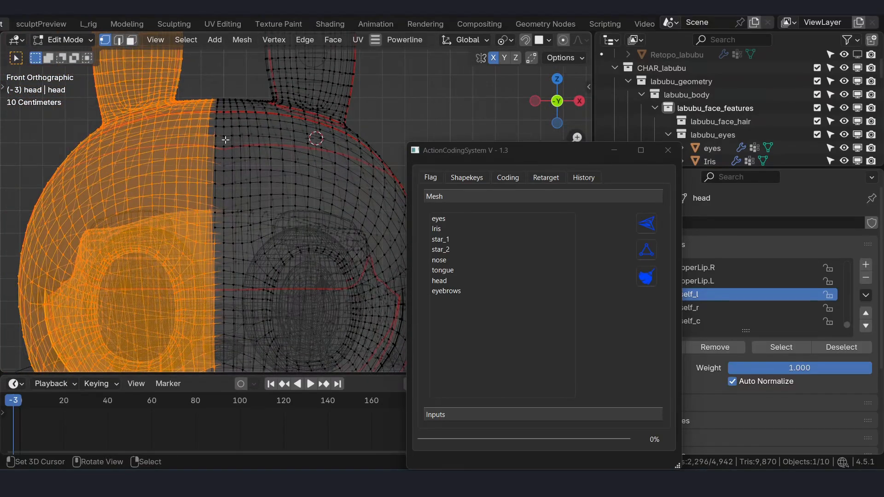
- Extend the selection to the missed vertices beside the centre line and assign the right half to SHAPE-self_r
key(b)
drag(188, 57, 217, 254)
scroll(240, 280, down, 2)
shift+middle_drag(244, 286, 271, 99)
scroll(270, 138, up, 2)
shift+middle_drag(247, 143, 245, 163)
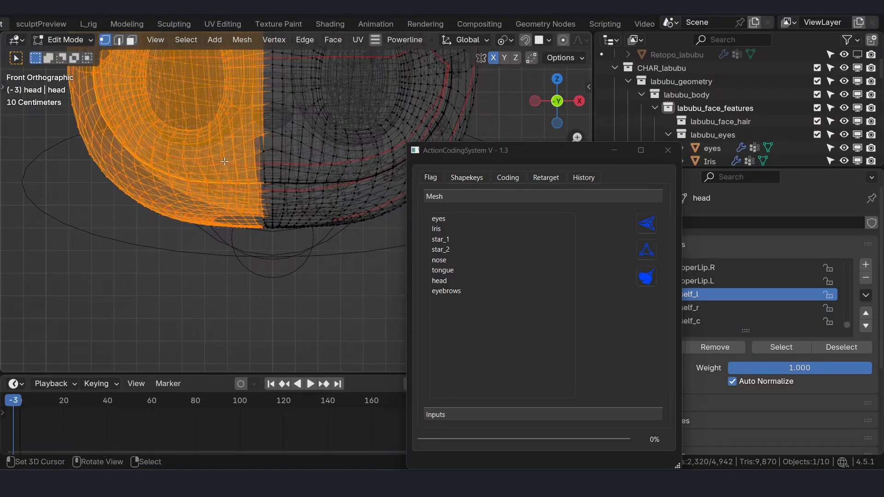
key(b)
drag(203, 99, 269, 284)
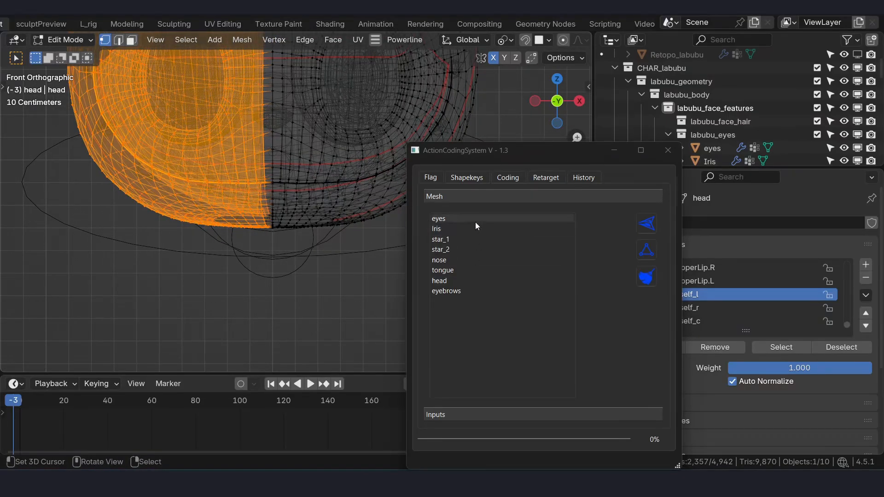
drag(527, 151, 441, 183)
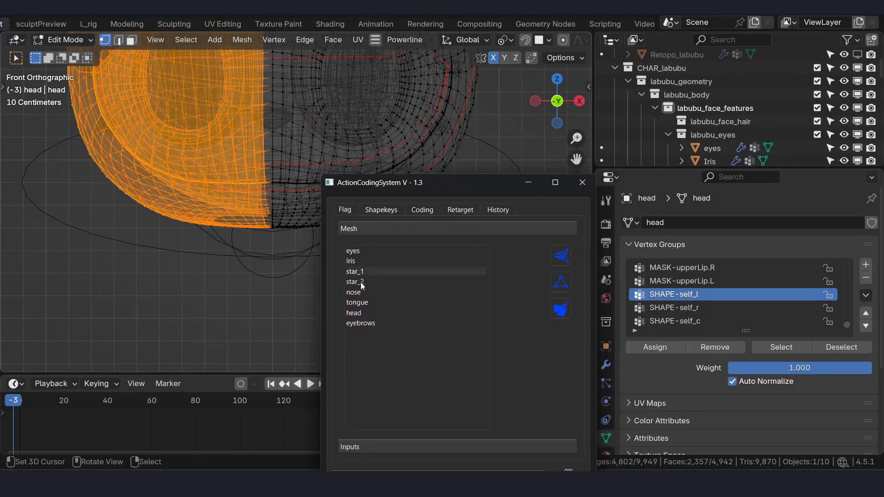
click(676, 307)
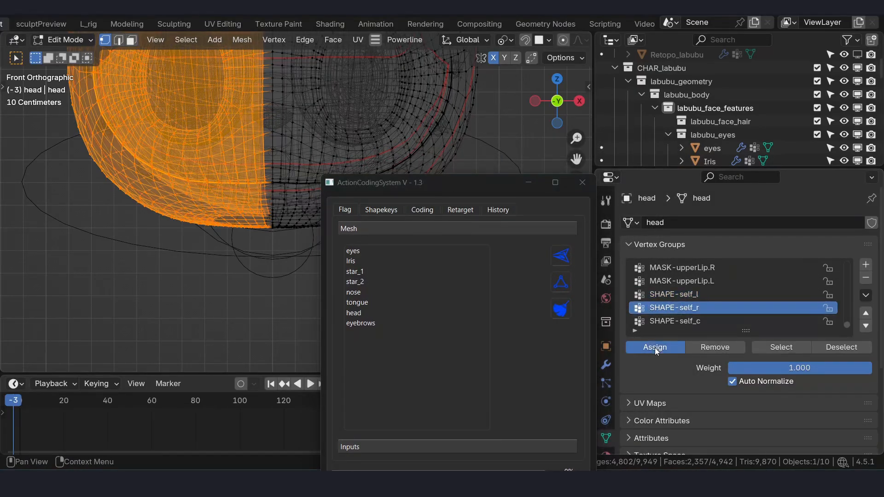
- Select only the vertices along the head's vertical centre line and assign them to SHAPE-self_c
drag(467, 182, 448, 238)
click(694, 321)
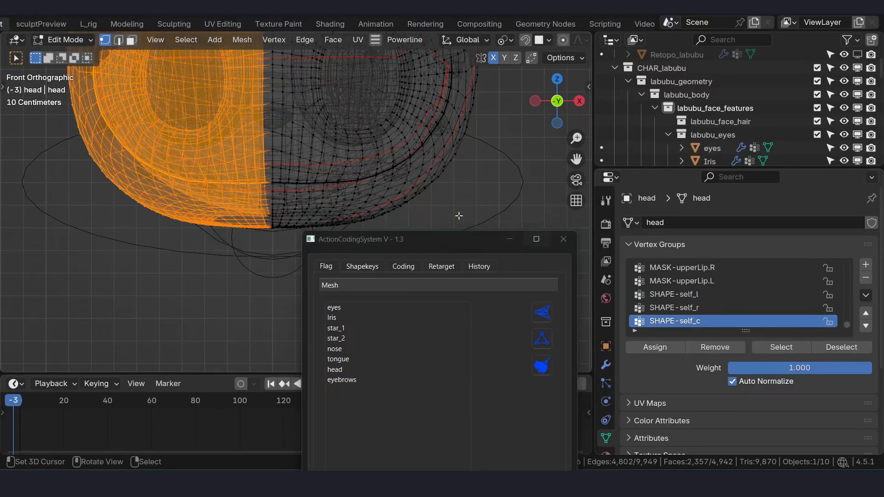
shift+middle_drag(272, 154, 270, 205)
alt+right_click(275, 186)
scroll(304, 178, down, 1)
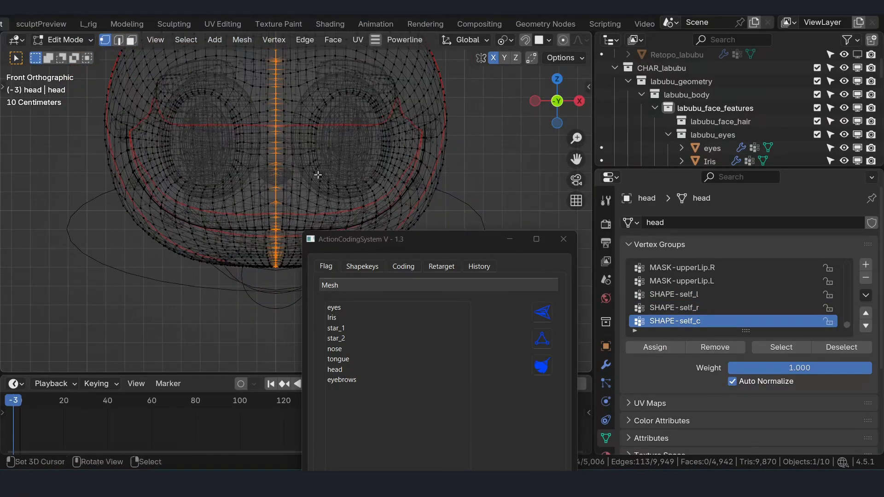
click(664, 342)
- Inspect the head's SHAPE-self_l, SHAPE-self_r and SHAPE-self_c weights one after another in Weight Paint mode
shift+middle_drag(374, 147, 316, 170)
key(ctrl+Tab)
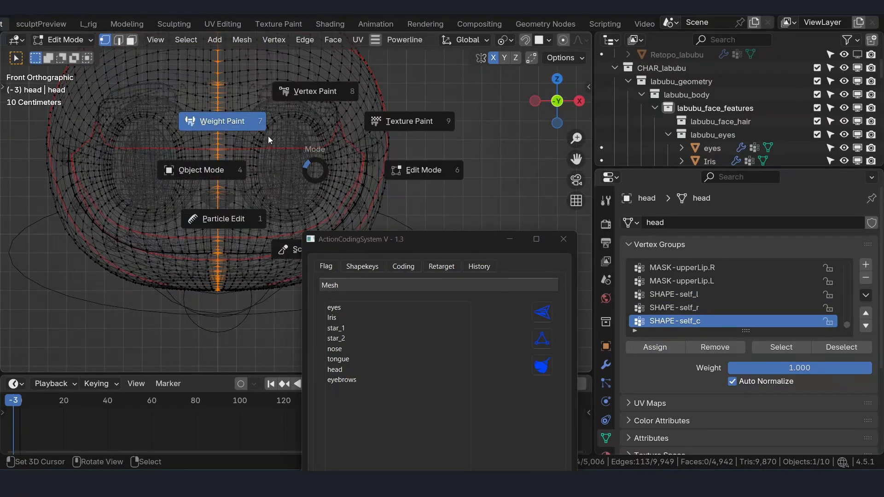
click(268, 137)
click(693, 299)
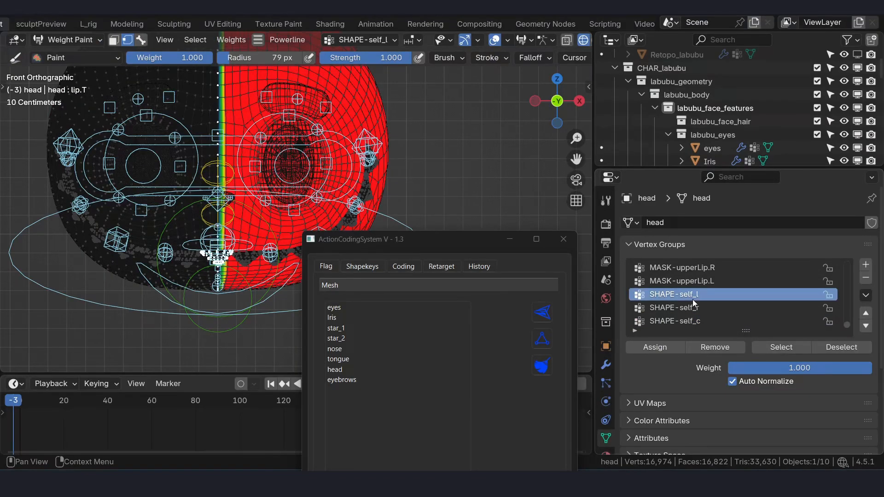
click(700, 308)
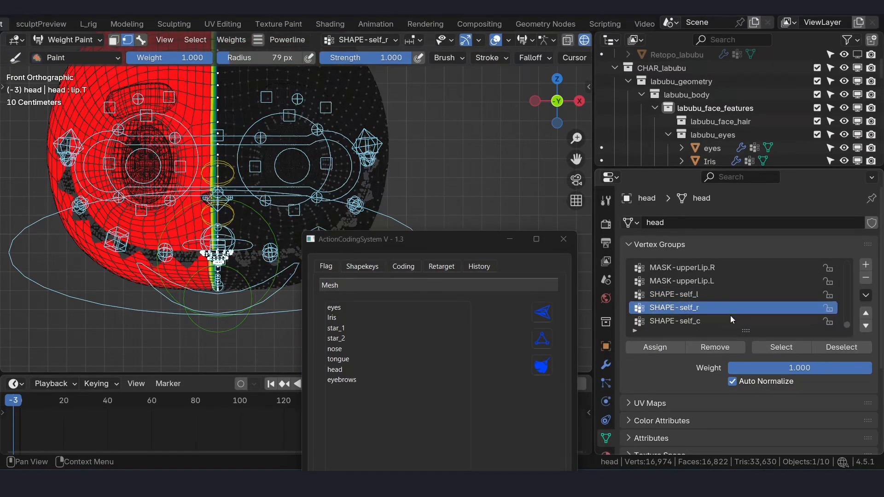
click(673, 321)
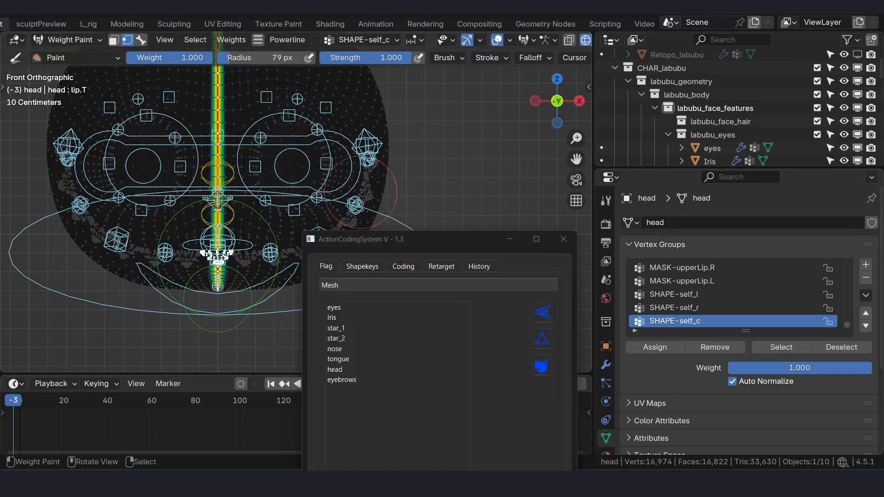
- Return the head to Object Mode and move the Action Coding System window beside the face
key(ctrl+Tab)
click(249, 191)
drag(419, 242, 463, 96)
scroll(112, 193, down, 1)
shift+middle_drag(112, 192, 54, 271)
- Go through the flagged eyes, Iris, star and tongue meshes and select the nose mesh
click(401, 164)
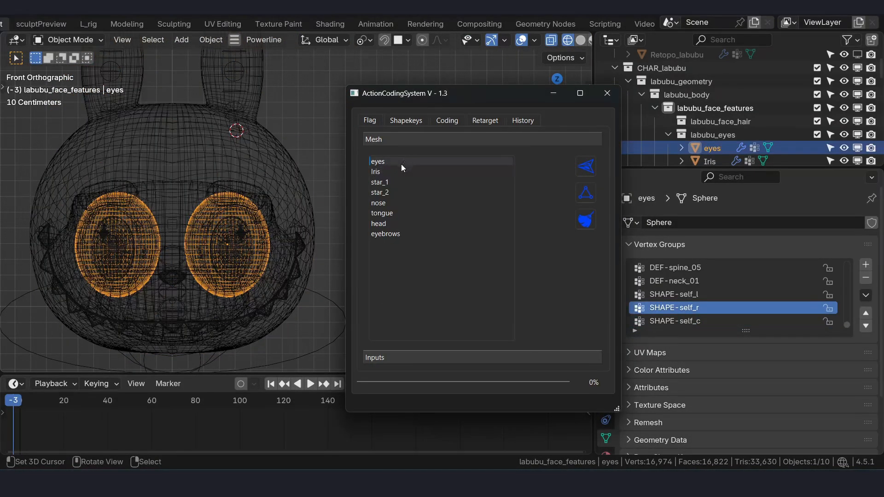
click(404, 173)
click(413, 184)
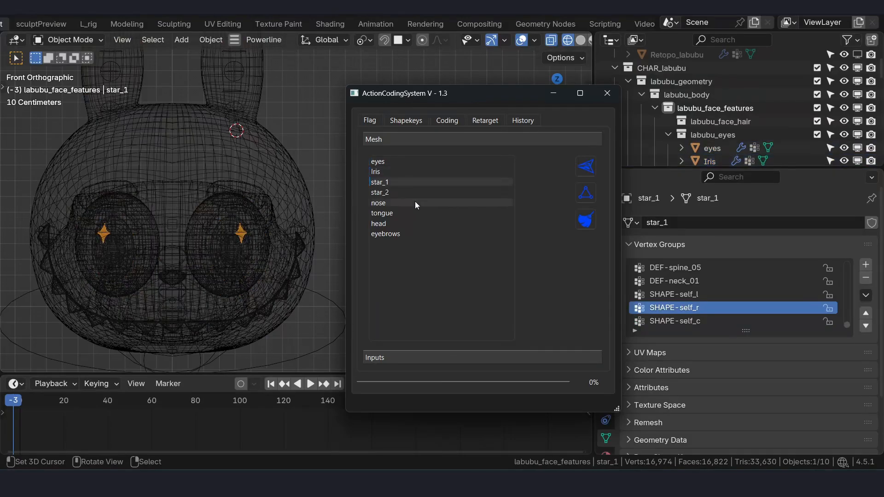
click(417, 194)
click(425, 212)
click(425, 204)
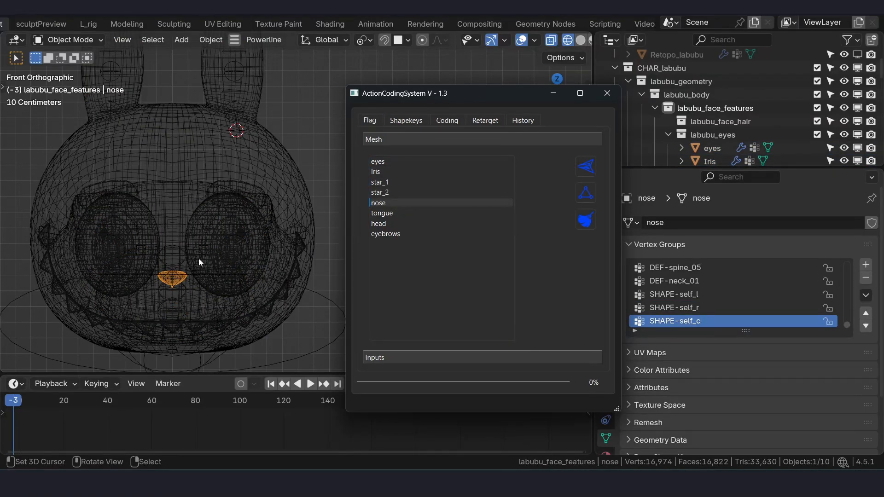
- Inspect the nose's SHAPE-self_l and SHAPE-self_r weights in Weight Paint mode and return to Object Mode in front view
middle_drag(198, 258, 344, 239)
click(753, 295)
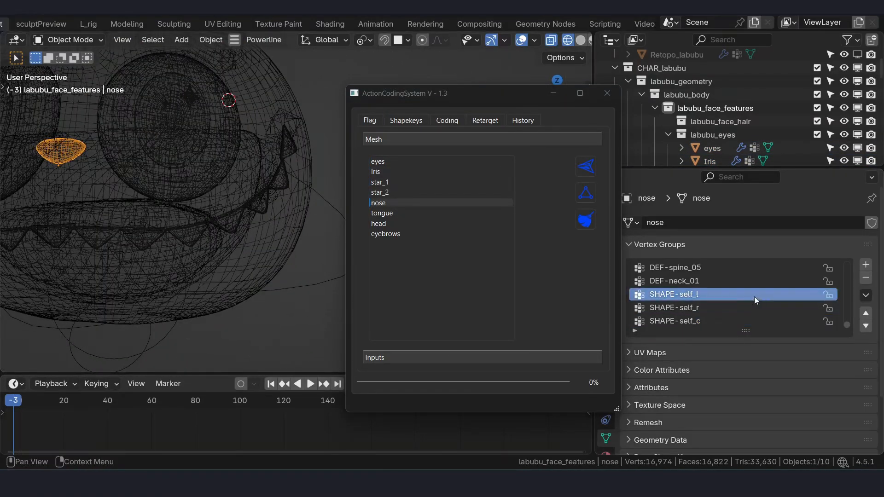
shift+middle_drag(181, 222, 270, 276)
scroll(149, 236, up, 2)
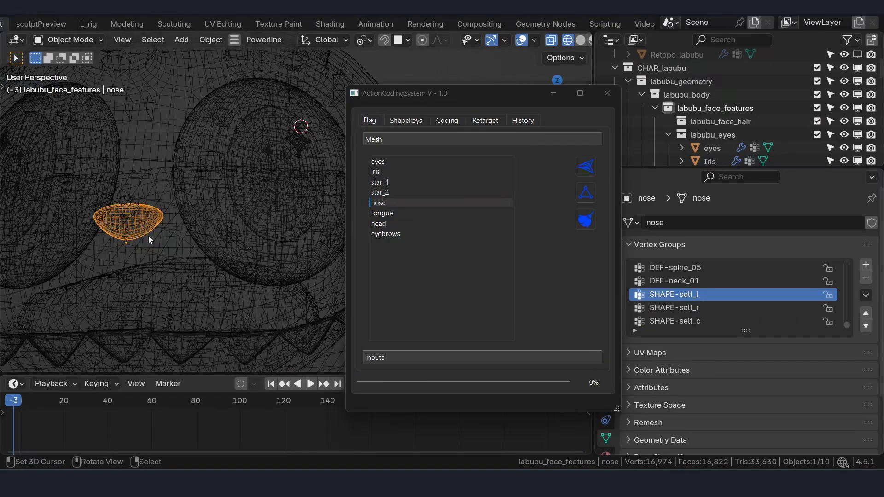
key(ctrl+Tab)
click(75, 185)
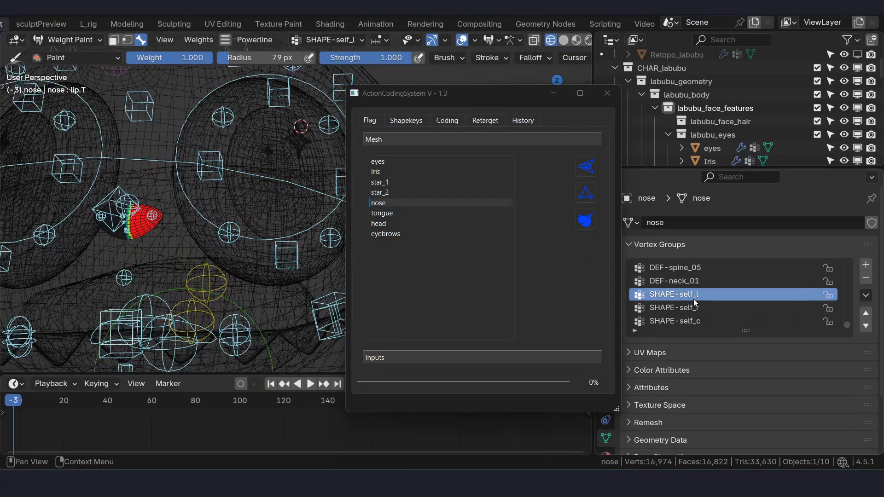
click(722, 306)
key(ctrl+Tab)
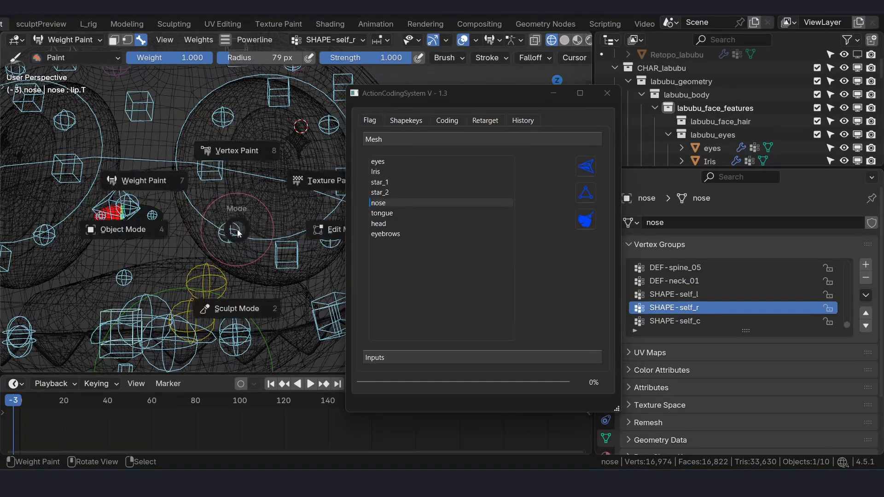
click(163, 229)
key(KP_1)
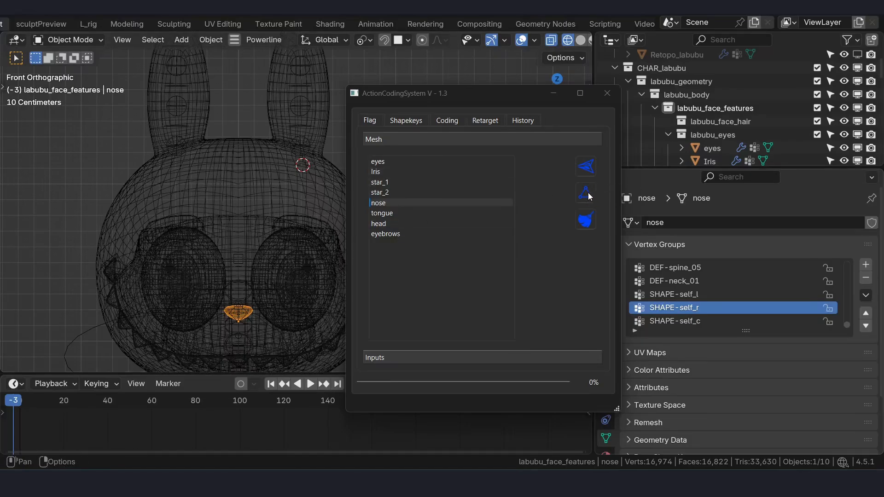
- Choose the AR-kit bundle for the shape keys in Action Coding System and load its list of expressions
mouse_move(471, 97)
mouse_down()
mouse_move(443, 91)
mouse_move(478, 104)
mouse_up()
click(392, 114)
scroll(202, 134, down, 5)
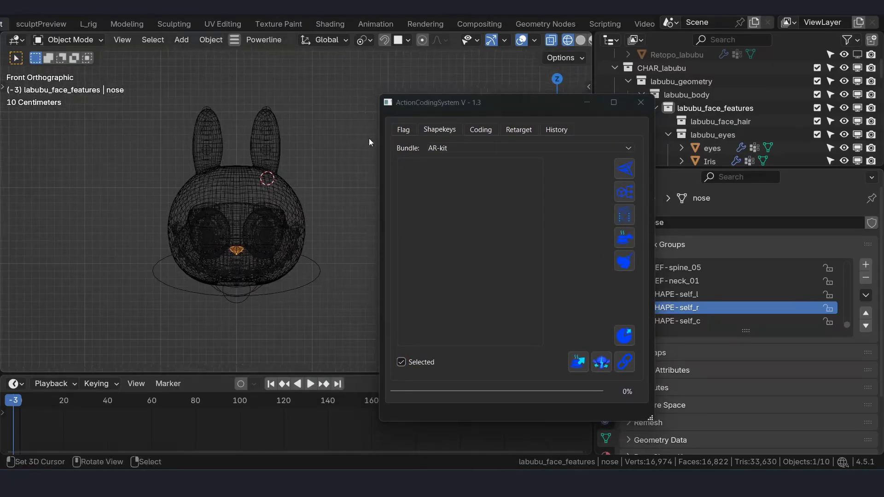
click(449, 146)
click(488, 154)
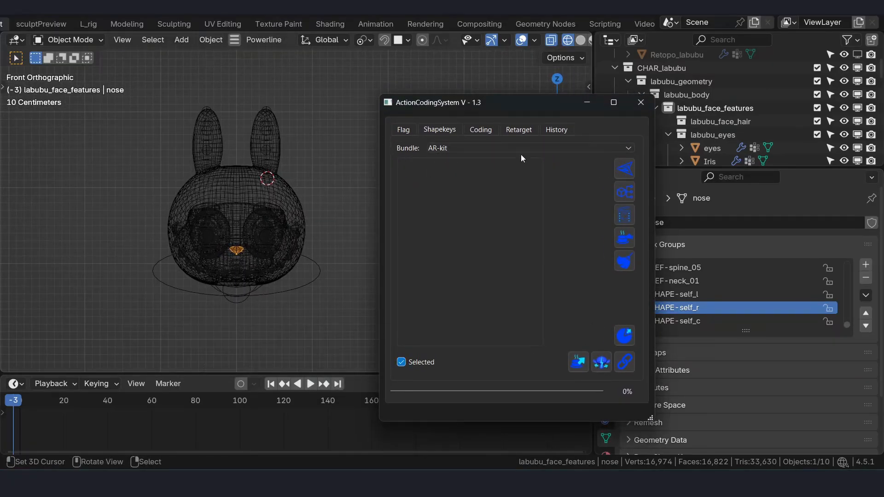
click(625, 168)
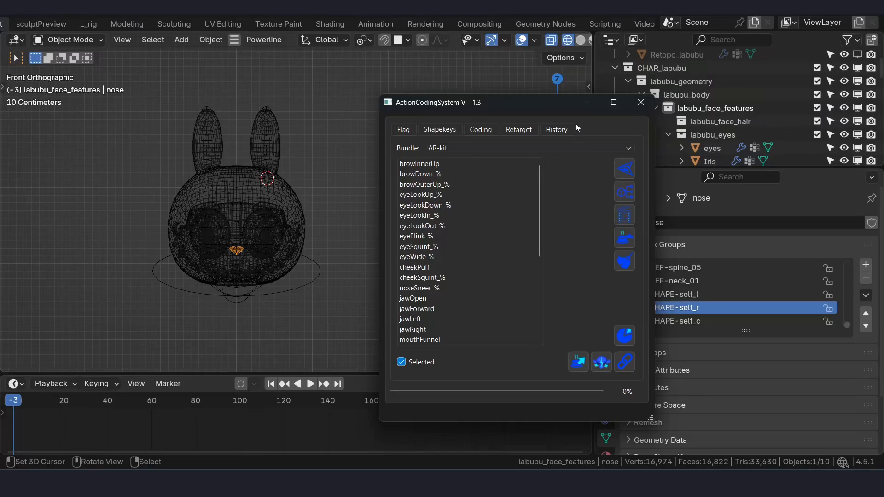
- Select the head mesh and expand its Pose Shape Keys section to show the shape key list
drag(556, 104, 491, 107)
click(244, 169)
scroll(663, 392, down, 3)
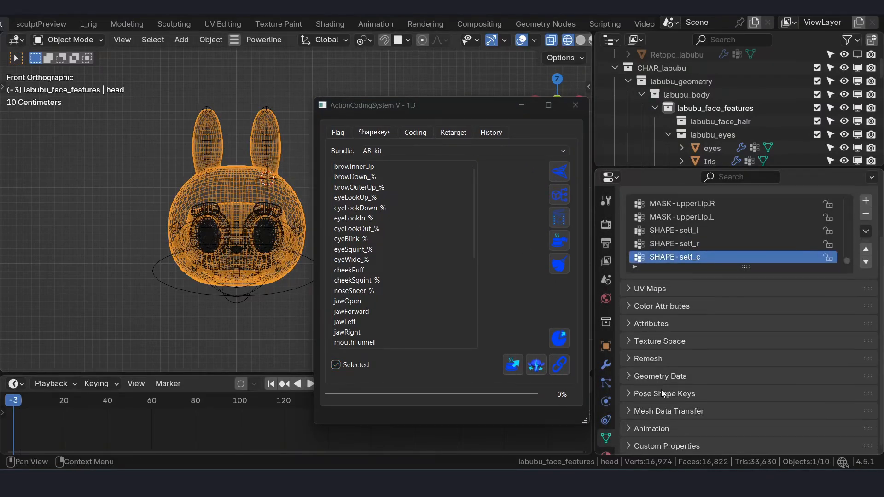
click(664, 393)
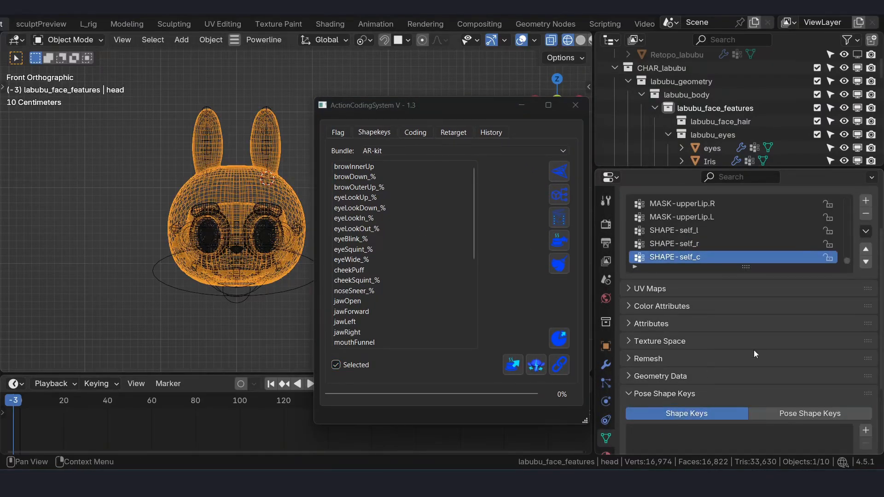
scroll(753, 350, down, 5)
drag(750, 372, 753, 459)
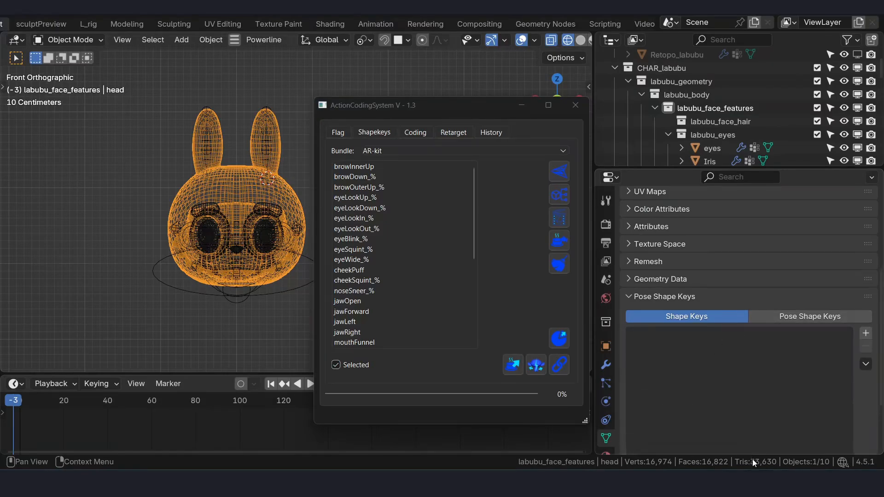
scroll(797, 259, down, 5)
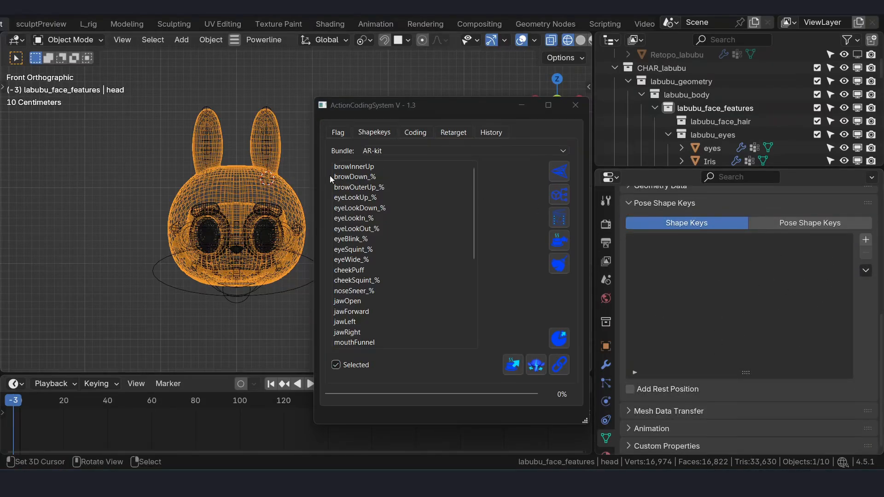
- Add the empty AR-kit shape keys for editing and keyframe them along the timeline, agreeing to continue
click(561, 196)
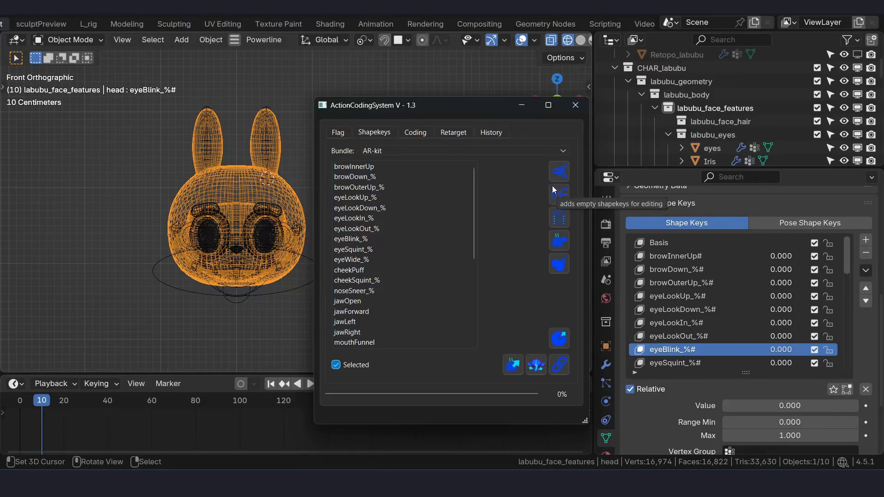
drag(847, 255, 843, 199)
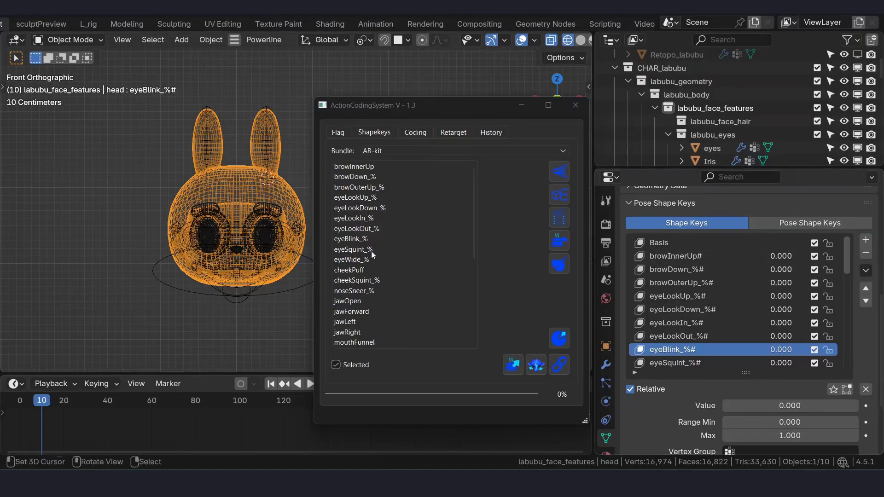
scroll(198, 221, down, 1)
shift+middle_drag(157, 226, 130, 218)
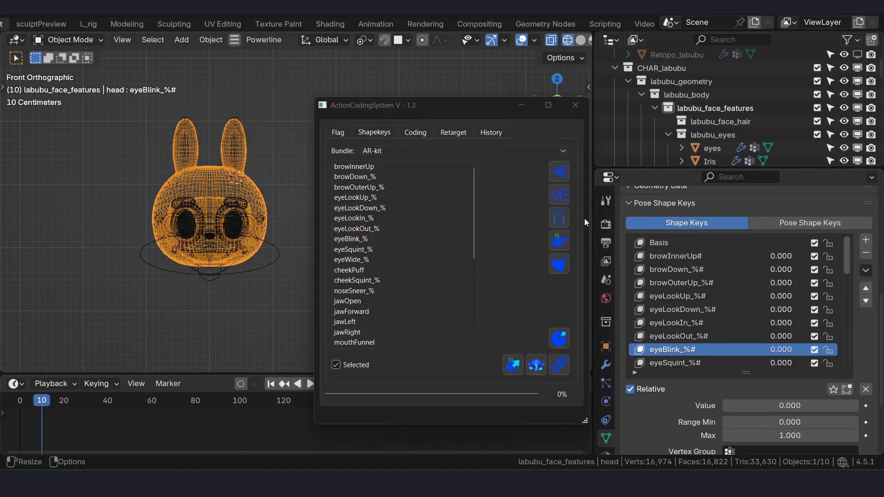
click(560, 217)
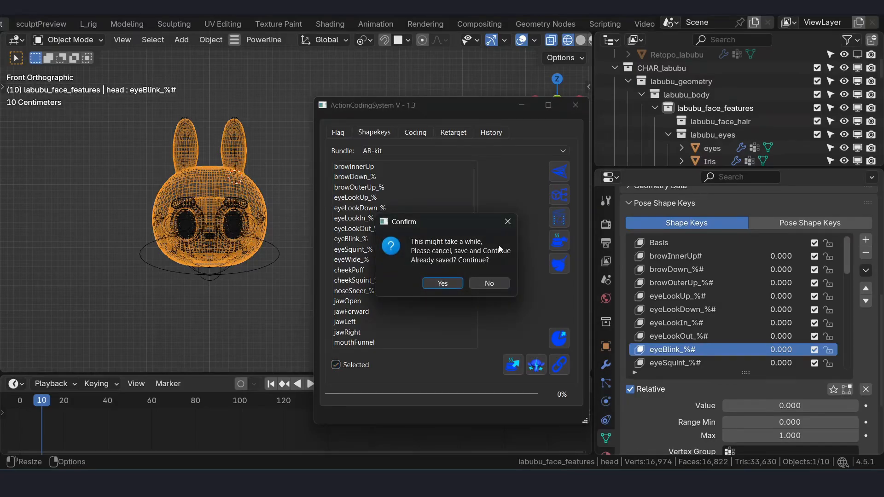
click(442, 283)
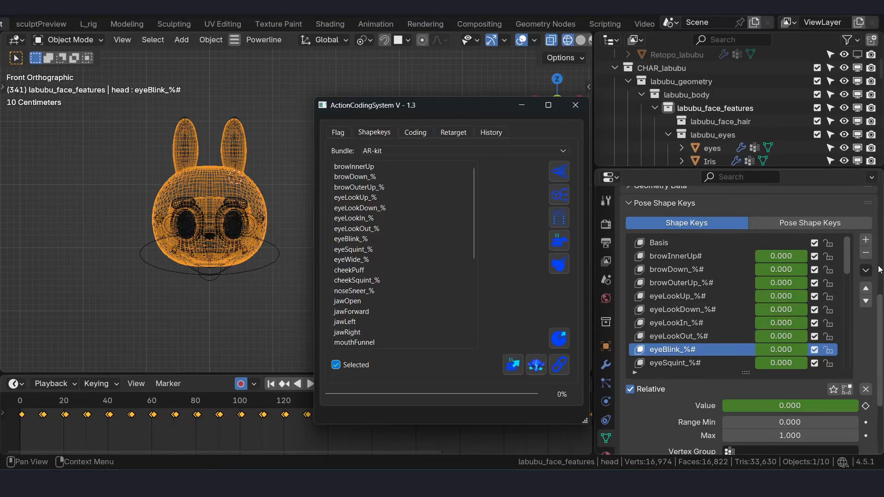
- Go through browInnerUp, browDown_% and browOuterUp_% and scrub the timeline to compare their frames
click(361, 168)
mouse_move(410, 107)
mouse_down()
mouse_move(400, 118)
mouse_move(419, 100)
mouse_up()
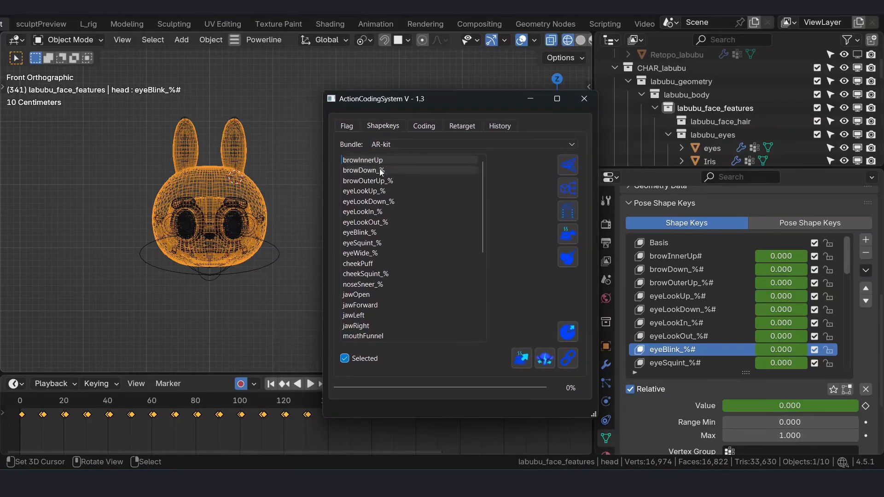
click(385, 160)
scroll(203, 206, up, 3)
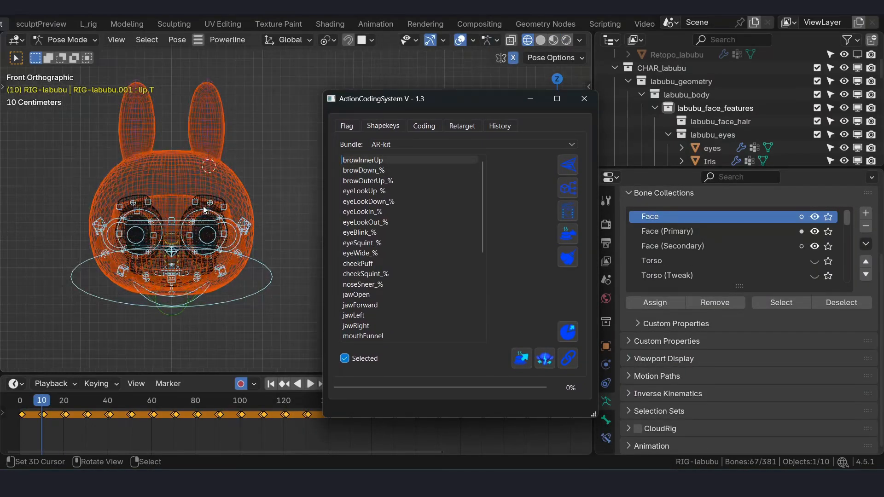
click(372, 170)
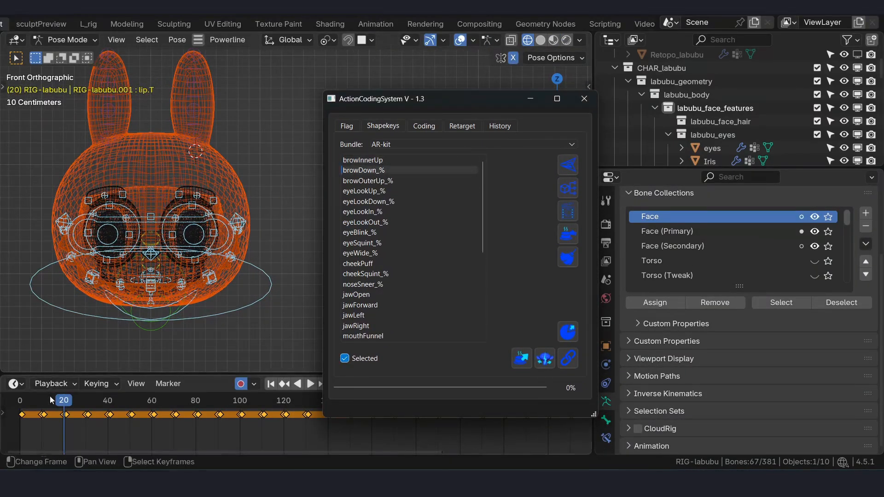
click(385, 182)
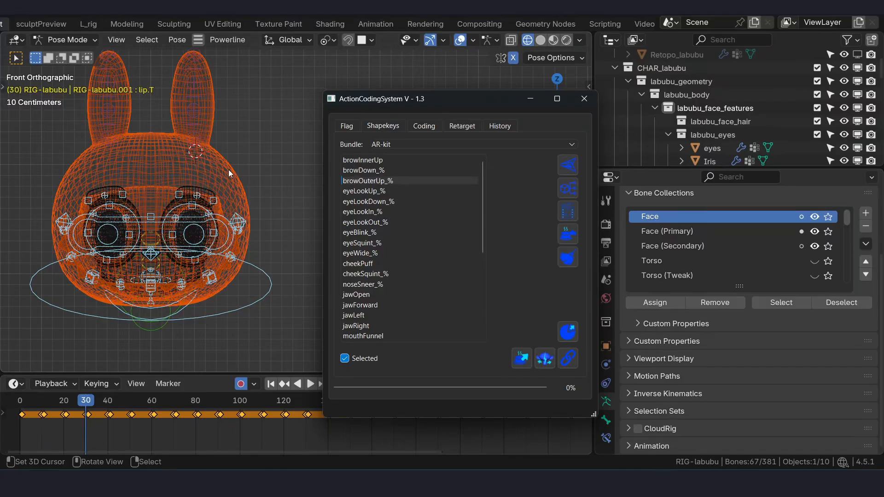
drag(89, 403, 42, 405)
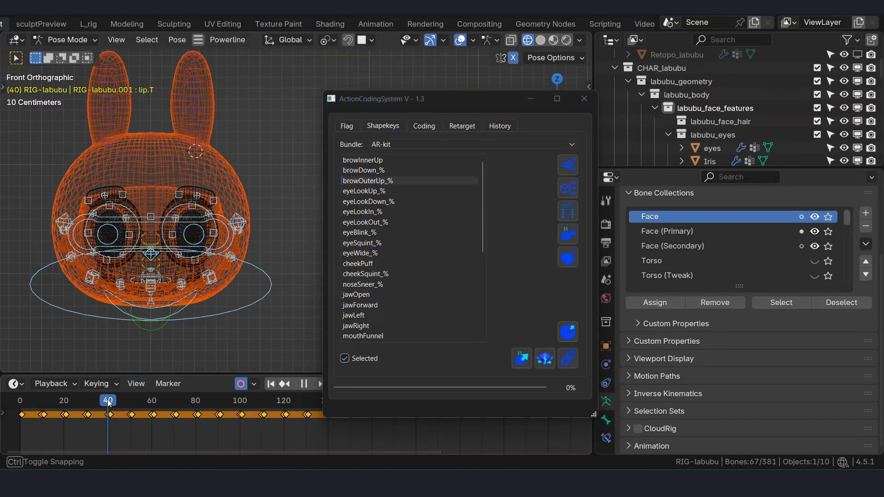
- Return to the browInnerUp expression and display the face rig in Pose Mode with solid shading
click(389, 160)
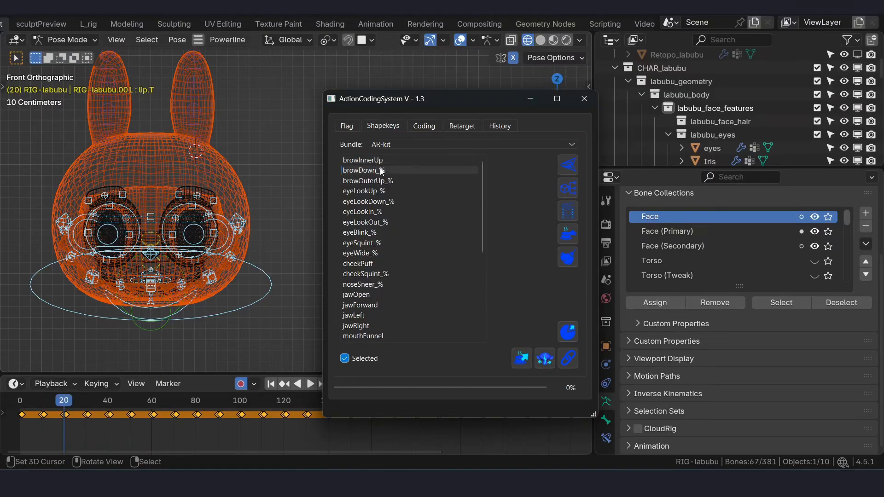
scroll(179, 214, up, 2)
shift+middle_drag(188, 201, 273, 205)
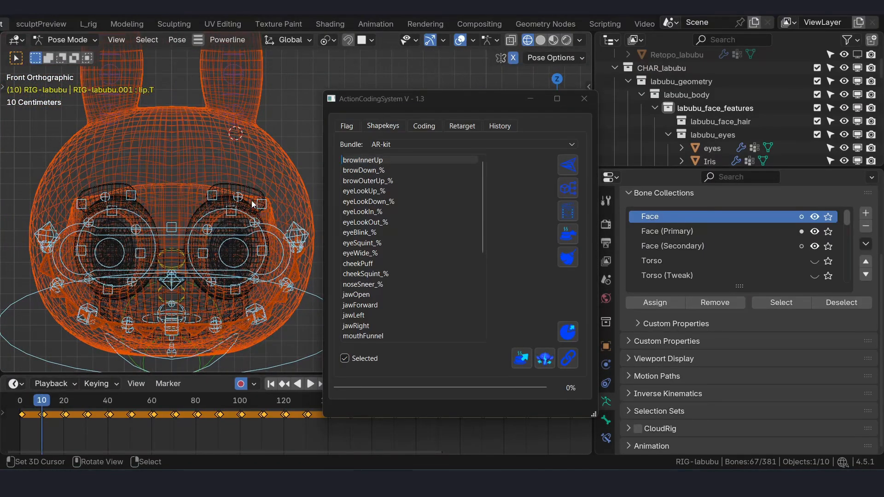
key(ctrl+Tab)
key(g)
click(215, 195)
click(215, 194)
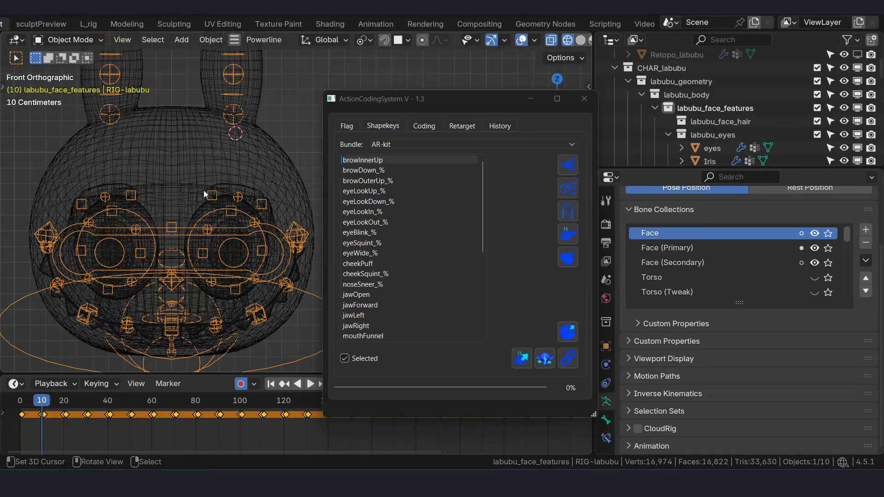
key(ctrl+Tab)
click(220, 207)
key(shift+z)
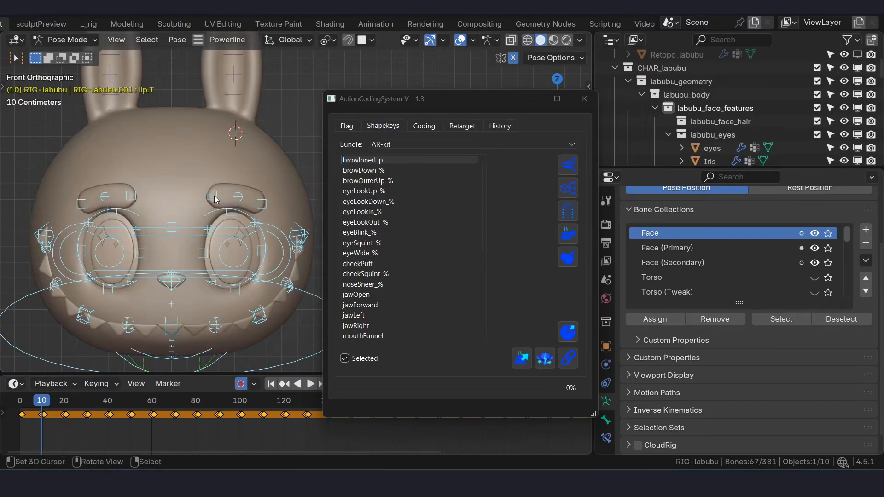
- Select the inner control of the character's left eyebrow and try to move it
click(216, 196)
middle_drag(210, 195, 208, 191)
scroll(207, 187, up, 3)
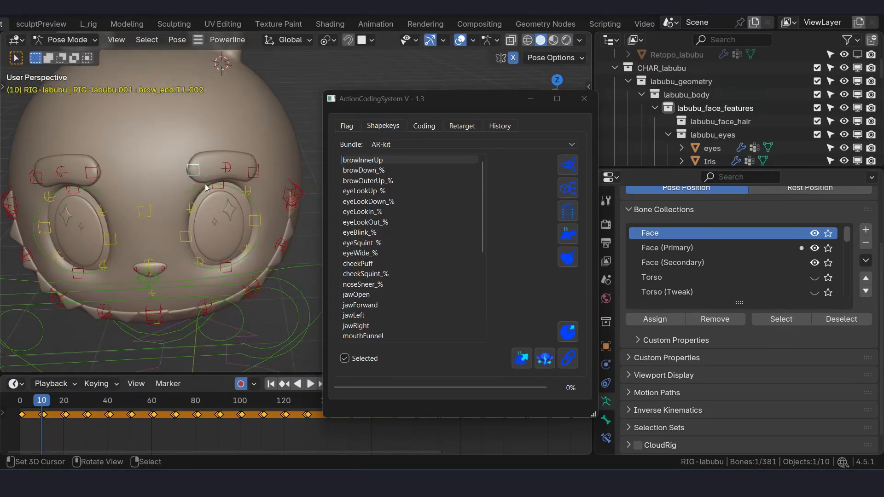
key(g)
right_click(195, 155)
- Select the eyebrows mesh in Object Mode and look at the editing modes available for its browInnerUp# shape key
key(ctrl+Tab)
click(197, 139)
click(206, 154)
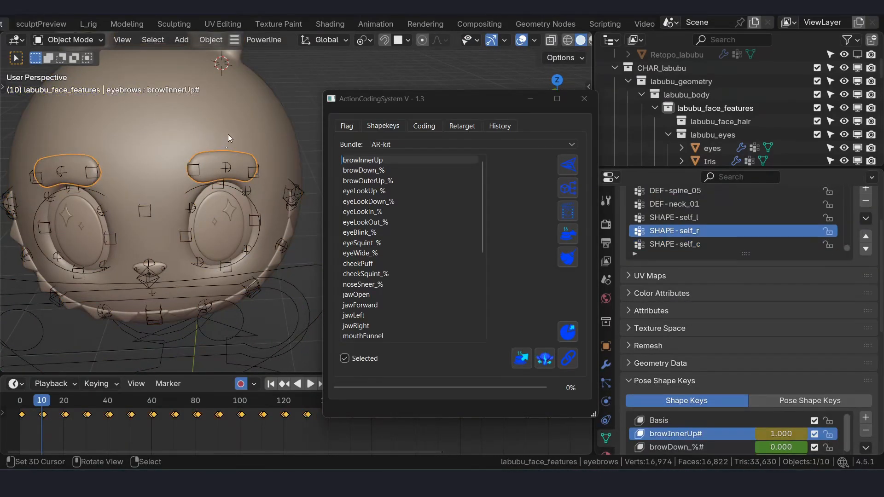
key(ctrl+Tab)
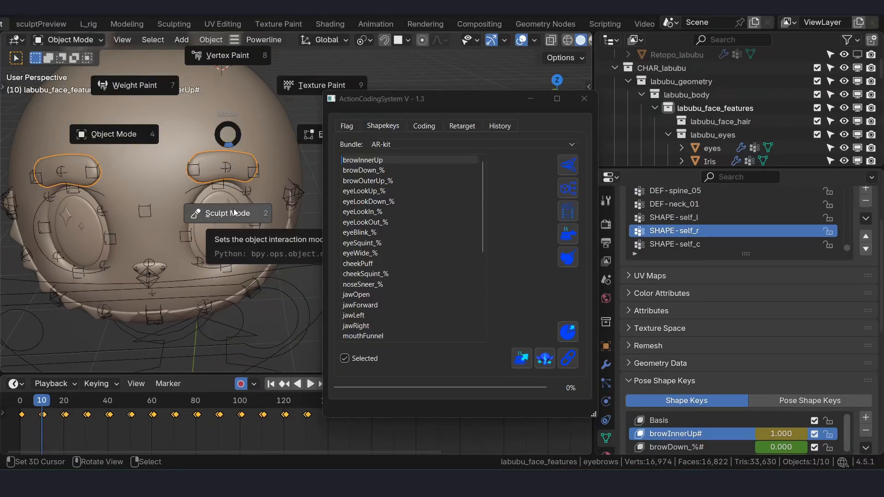
key(Escape)
middle_drag(234, 200, 225, 224)
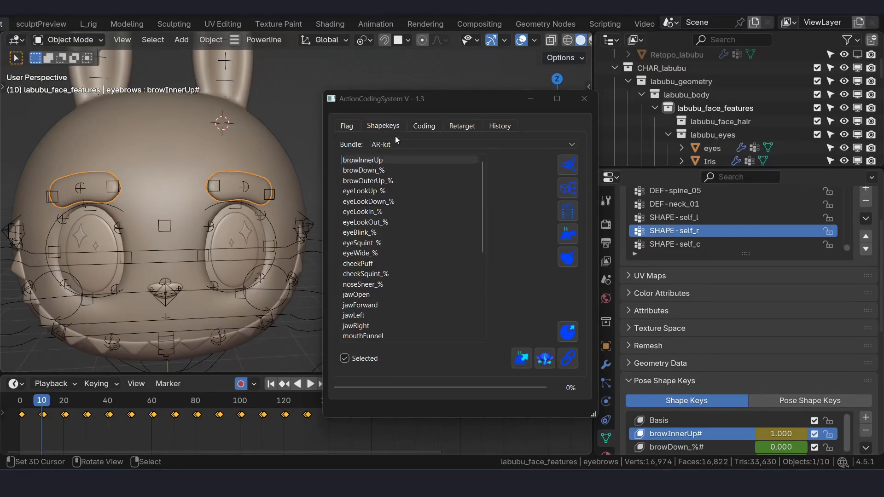
- Raise the inner eyebrow controls in Pose Mode at frame 10 for browInnerUp and step back to frame 9
drag(407, 101, 435, 94)
middle_drag(257, 175, 75, 196)
right_click(243, 183)
key(Tab)
key(g)
click(248, 183)
key(Left)
scroll(277, 286, down, 3)
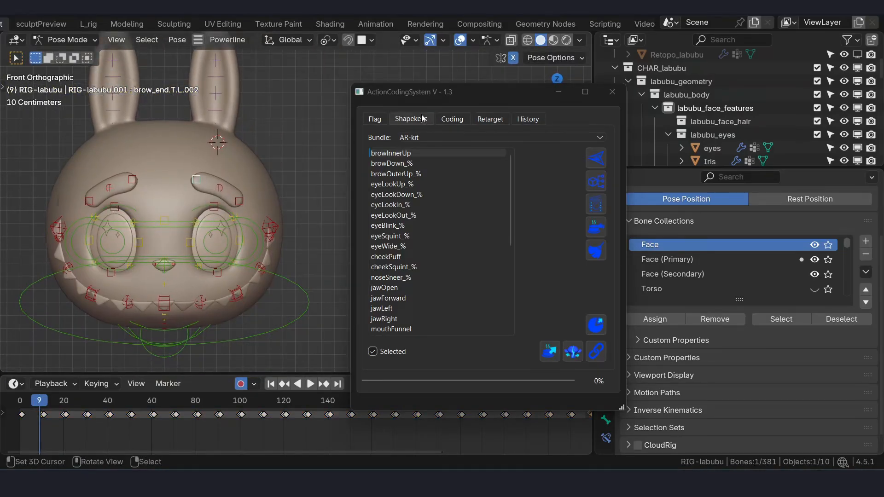
- Lower the inner and outer controls of the character's left eyebrow along Z at frame 20 for browDown_%
click(408, 167)
scroll(192, 199, up, 3)
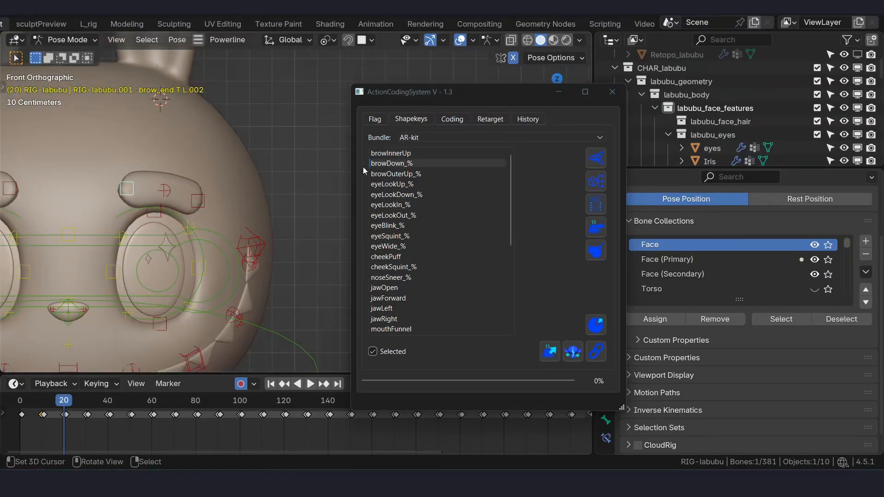
click(403, 167)
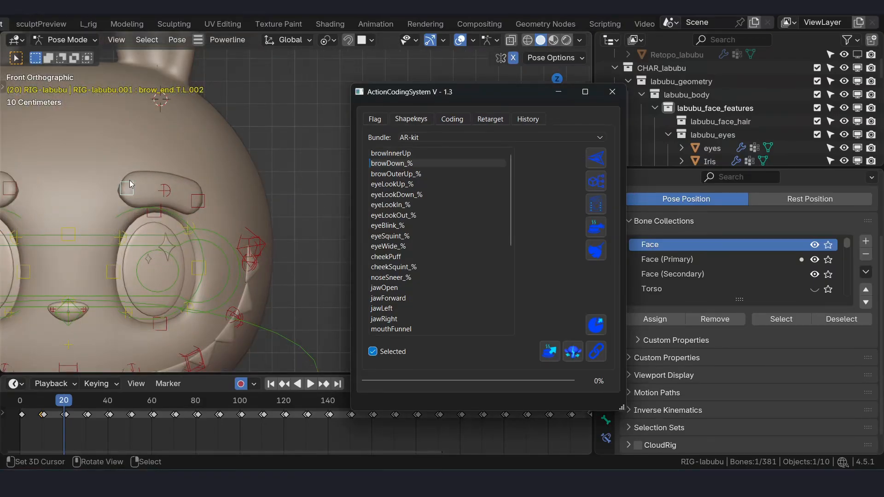
shift+middle_drag(157, 195, 150, 180)
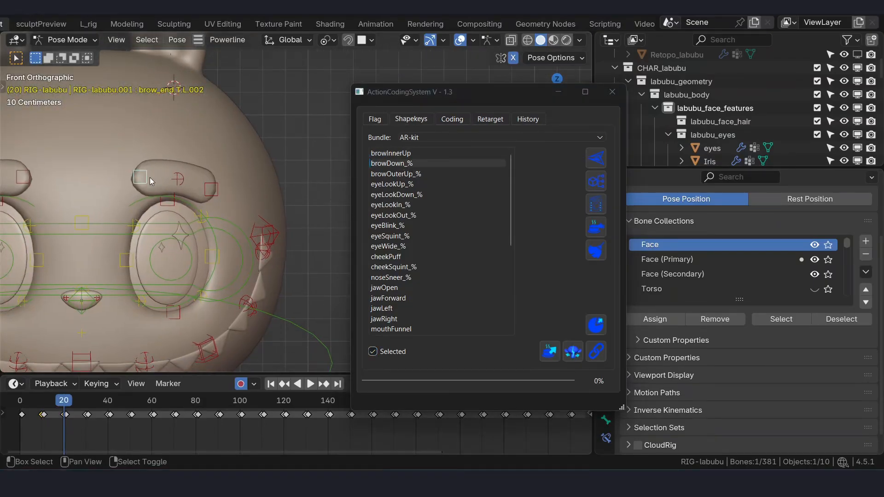
click(211, 189)
shift+middle_drag(212, 191, 227, 192)
key(g)
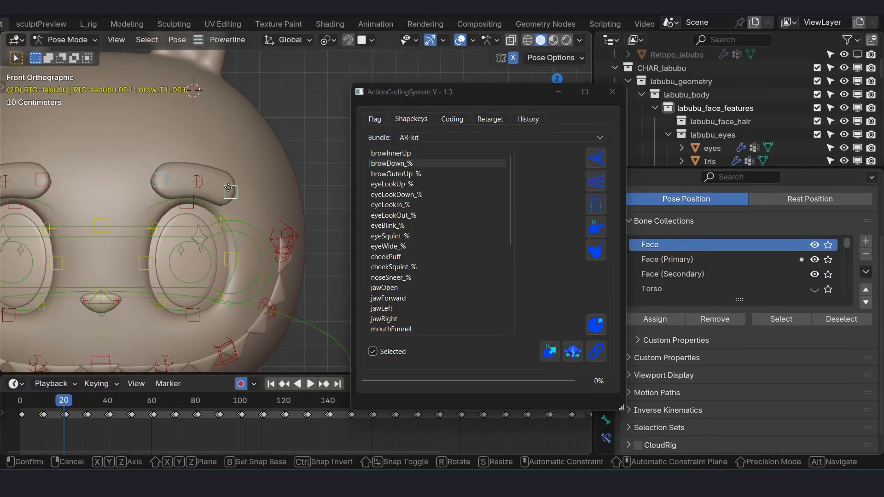
key(z)
click(229, 197)
- Go to browOuterUp_% at frame 30, select the outer control of the character's left eyebrow and try moving it
click(417, 177)
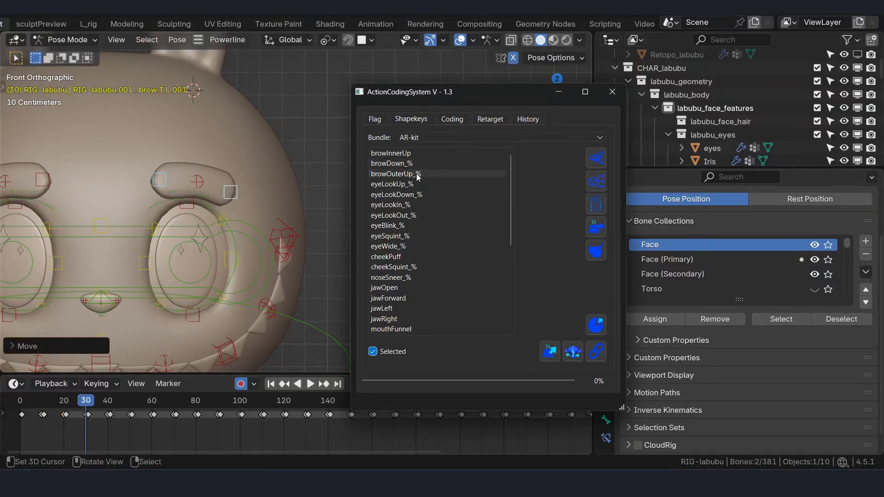
right_click(230, 188)
scroll(240, 182, down, 2)
key(g)
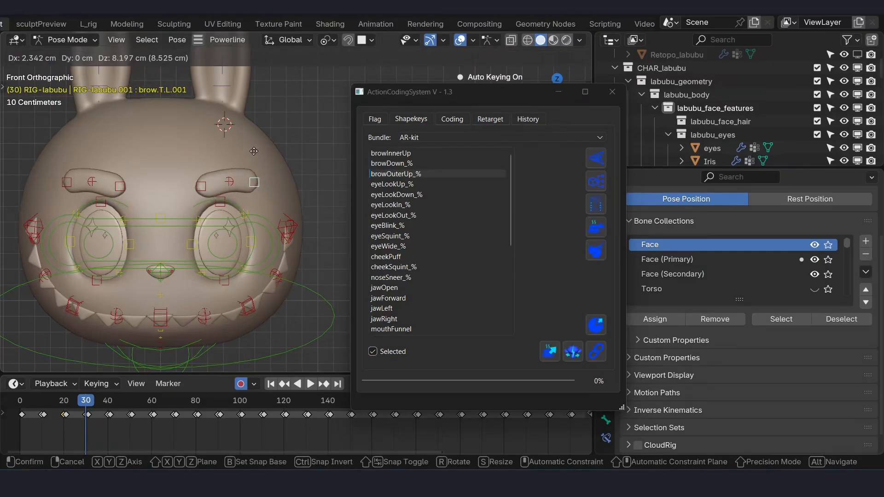
right_click(252, 153)
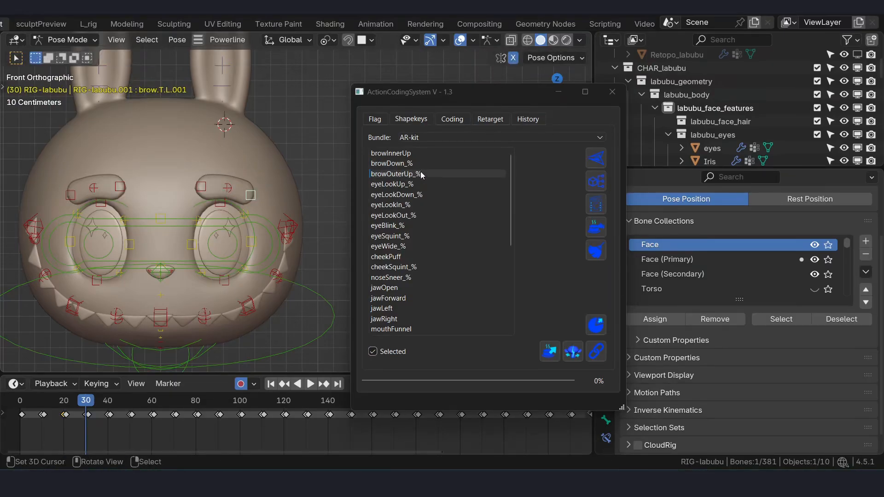
- Check the flagged mesh list and raise the outer eyebrow control in front view at frame 30 for browOuterUp_%
middle_drag(226, 206, 277, 187)
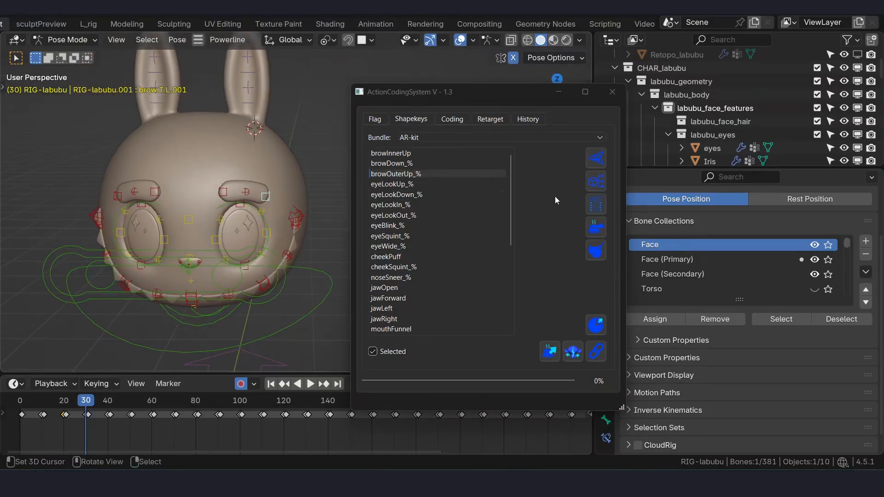
click(376, 119)
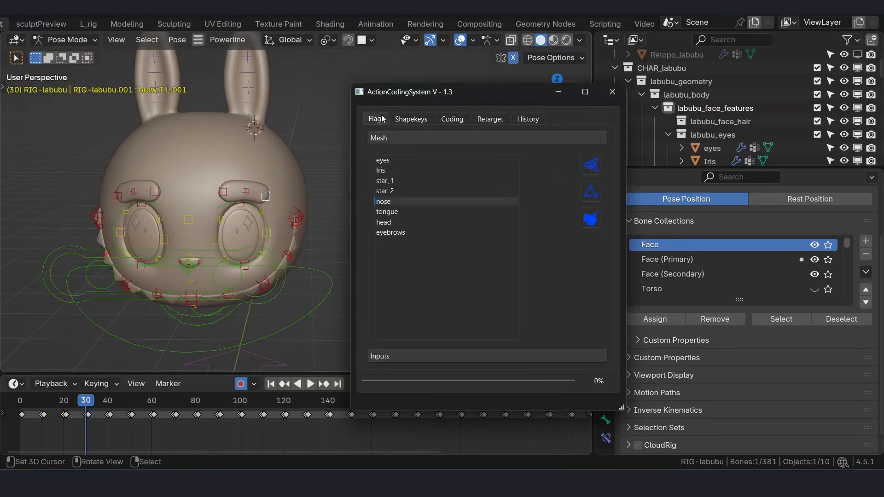
click(420, 120)
key(KP_1)
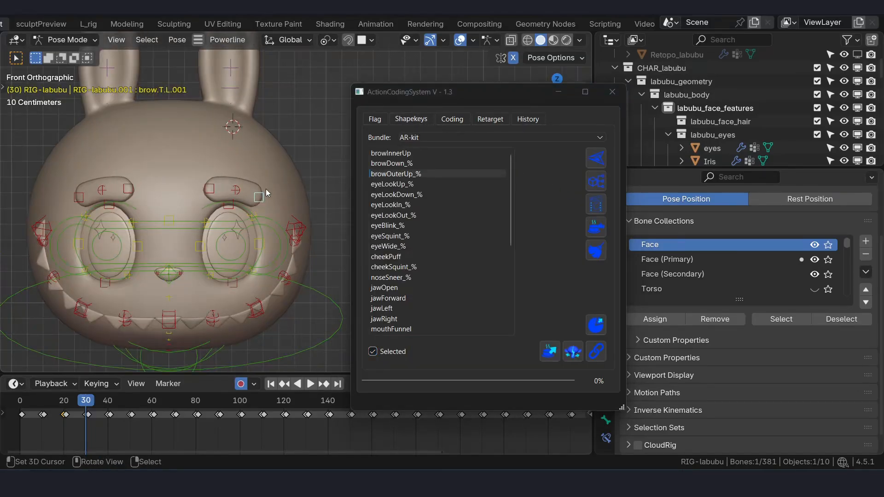
scroll(277, 190, up, 1)
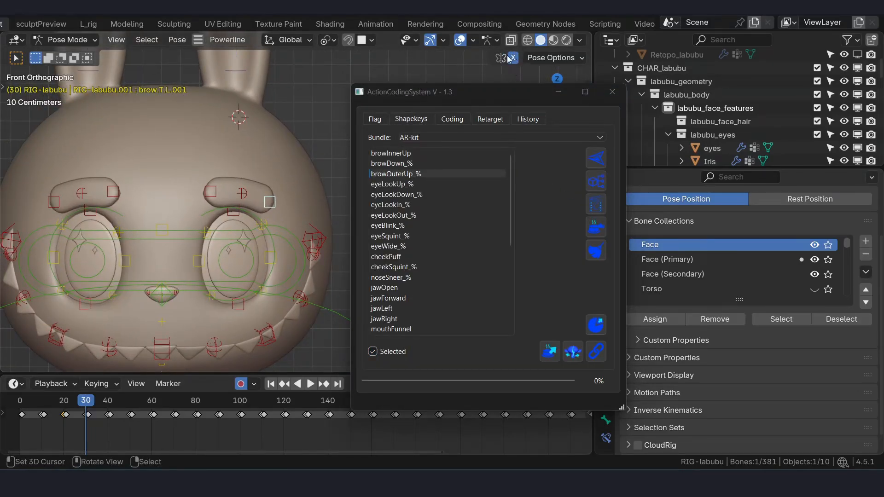
shift+middle_drag(278, 198, 297, 204)
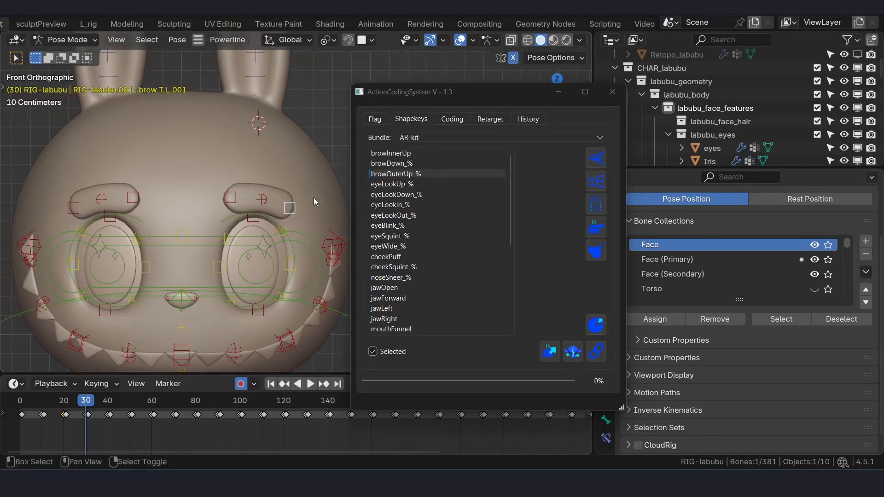
click(402, 175)
drag(291, 207, 297, 171)
- Lower the shared eye control by about 39 cm along Z at frame 40 for eyeLookUp_%
click(402, 184)
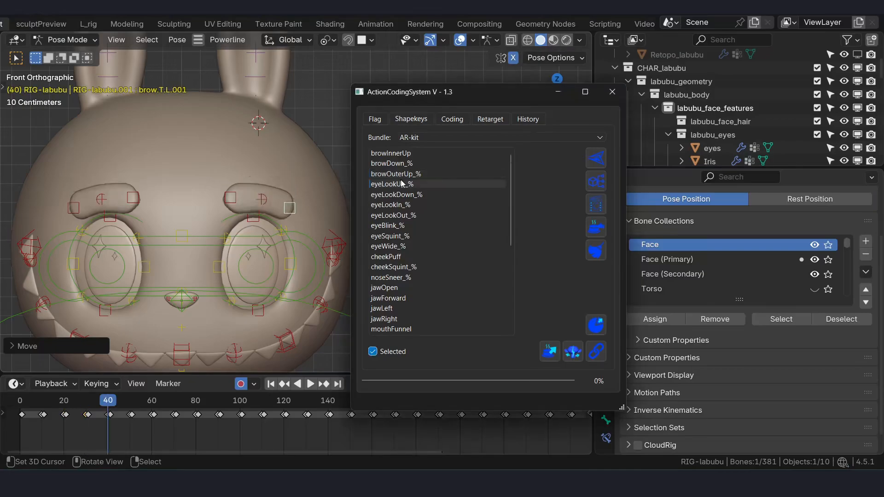
click(258, 251)
scroll(258, 251, down, 2)
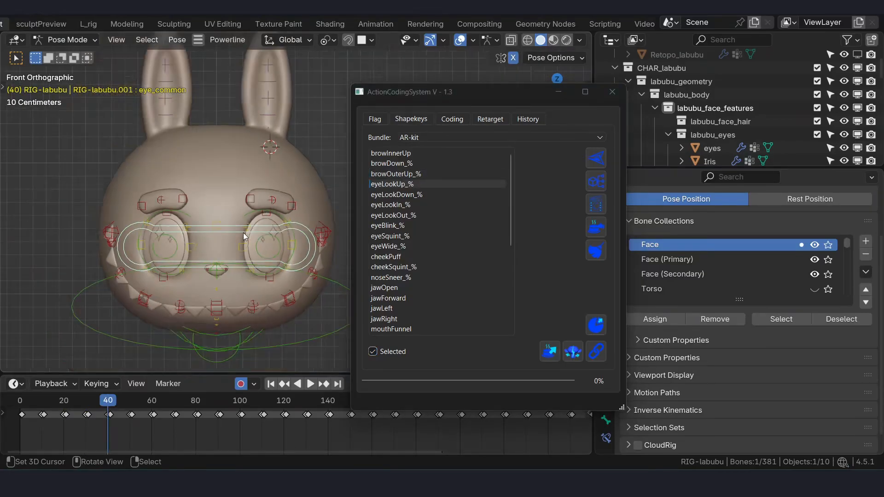
key(g)
key(z)
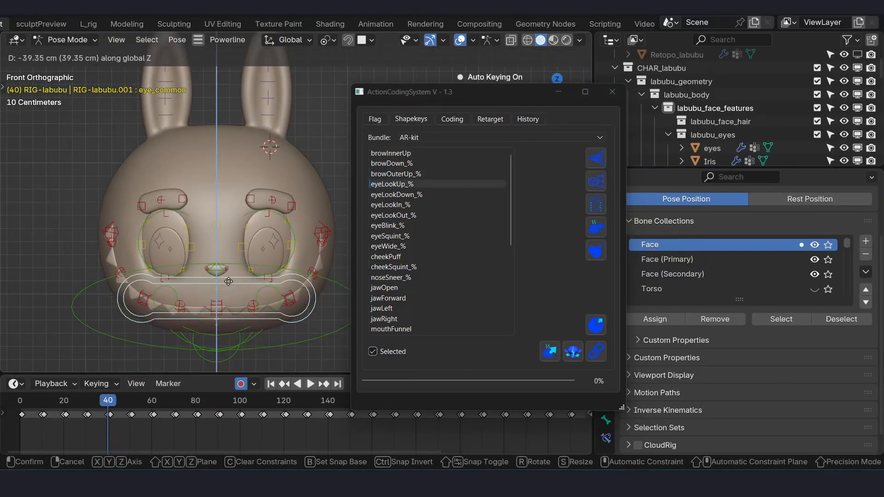
click(230, 284)
- Inspect the eyes, select the head mesh in Object Mode and move the Action Coding System window up slightly
scroll(283, 224, up, 2)
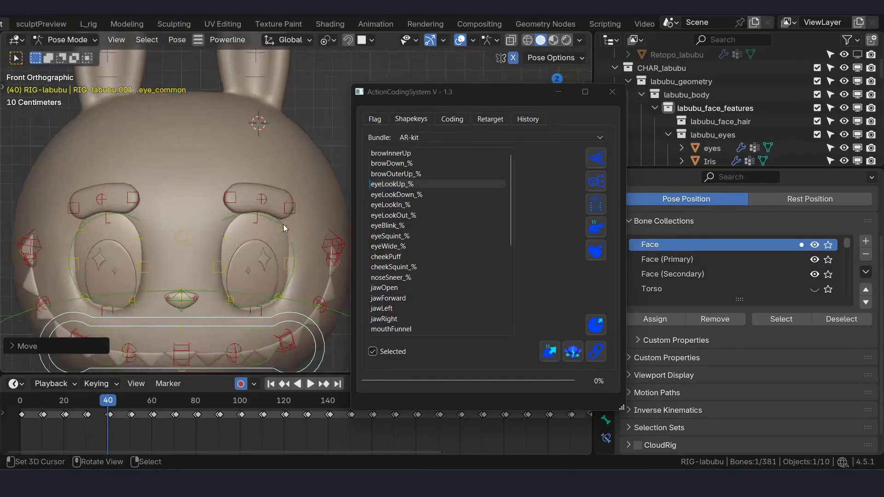
shift+middle_drag(252, 230, 214, 172)
right_click(244, 213)
scroll(250, 209, up, 2)
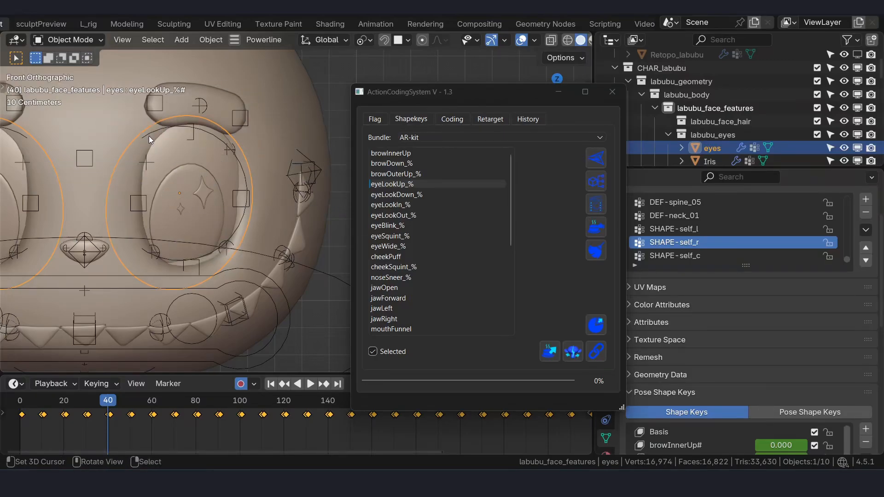
click(123, 120)
scroll(138, 118, down, 2)
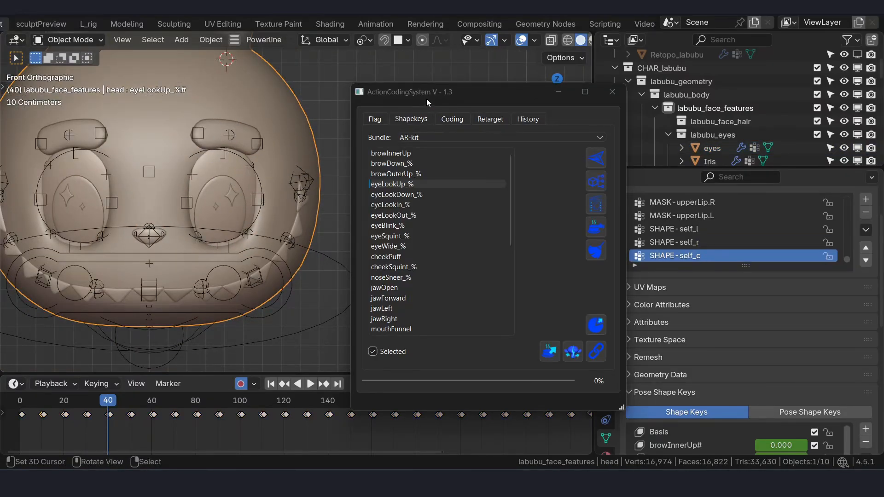
drag(442, 94, 438, 67)
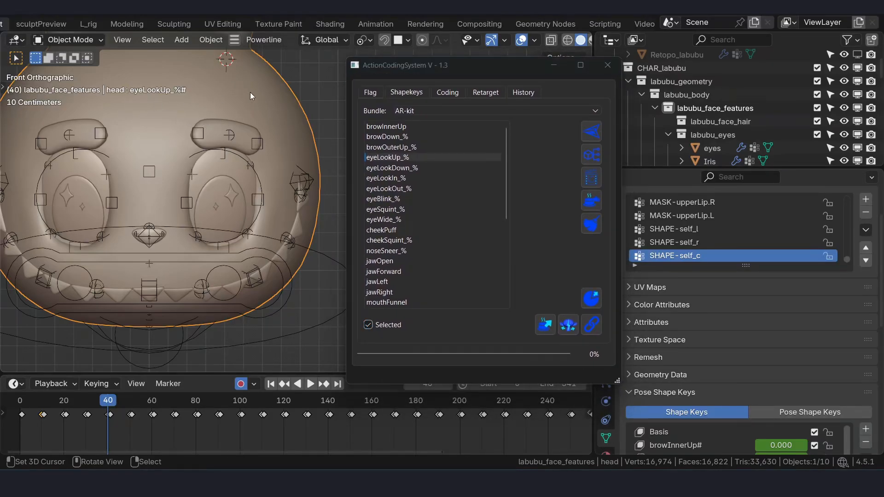
- Put the head in Sculpt Mode and try a 232 px Grab brush around the eyes on the eyeLookUp_%# shape key
key(ctrl+Tab)
click(251, 166)
scroll(218, 154, up, 2)
mouse_move(217, 154)
shift+middle_down()
mouse_move(230, 161)
mouse_move(263, 114)
shift+middle_up()
key(f)
mouse_move(174, 179)
middle_down()
mouse_move(198, 161)
mouse_move(232, 174)
mouse_move(246, 106)
middle_up()
scroll(239, 165, down, 2)
shift+middle_drag(252, 285, 232, 198)
scroll(240, 171, down, 4)
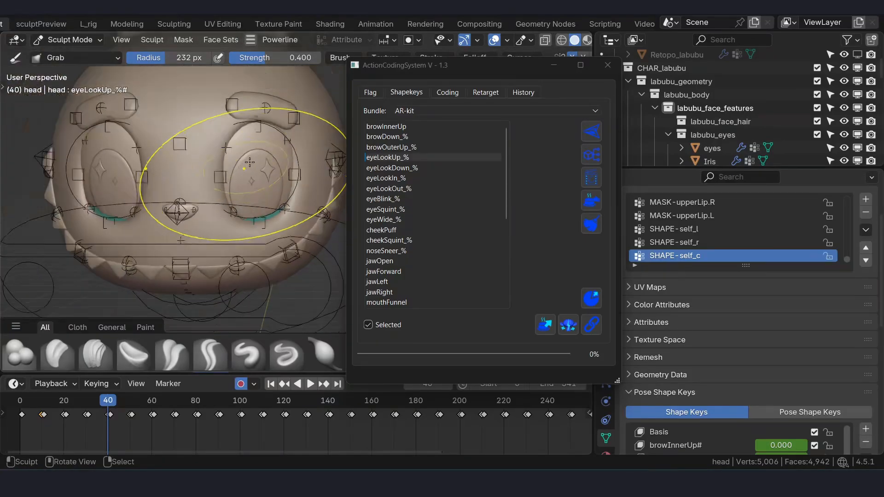
middle_drag(185, 147, 221, 166)
scroll(193, 156, up, 4)
mouse_move(184, 134)
middle_down()
mouse_move(183, 124)
mouse_move(190, 142)
middle_up()
- Return to the rig in Pose Mode and try moving the character's left upper eyelid control along Y
key(ctrl+Tab)
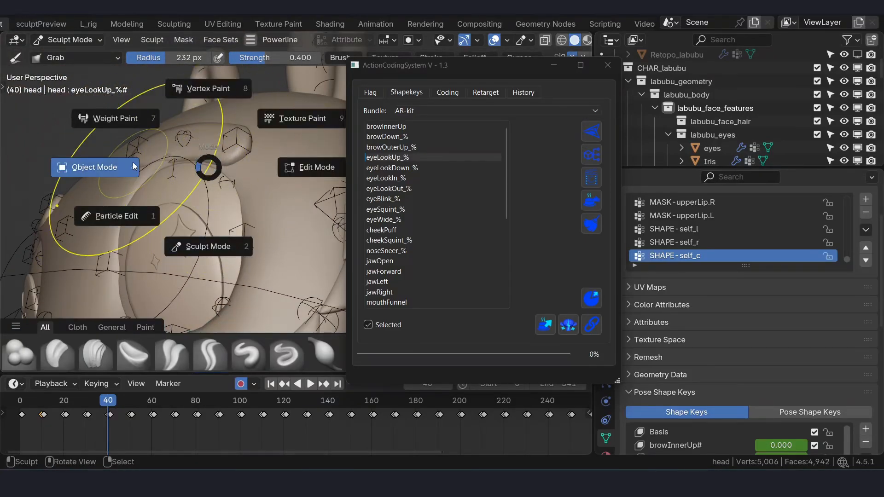
click(135, 166)
right_click(173, 163)
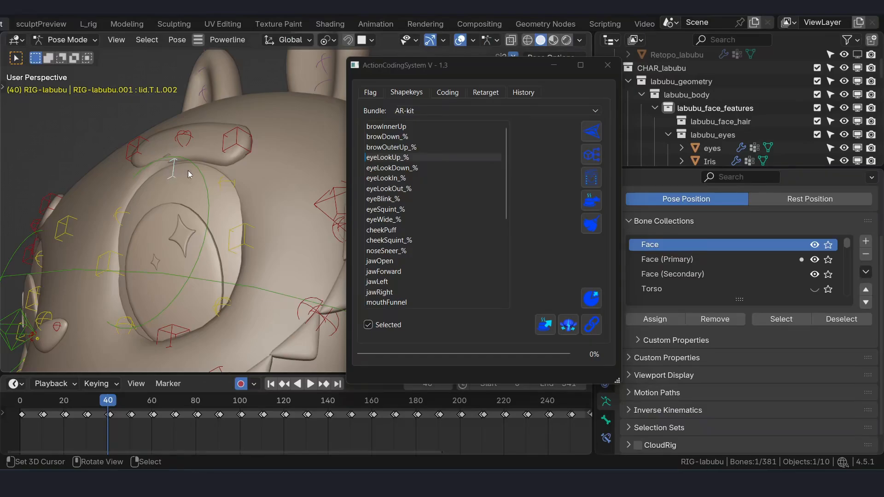
middle_drag(188, 171, 210, 172)
key(g)
key(y)
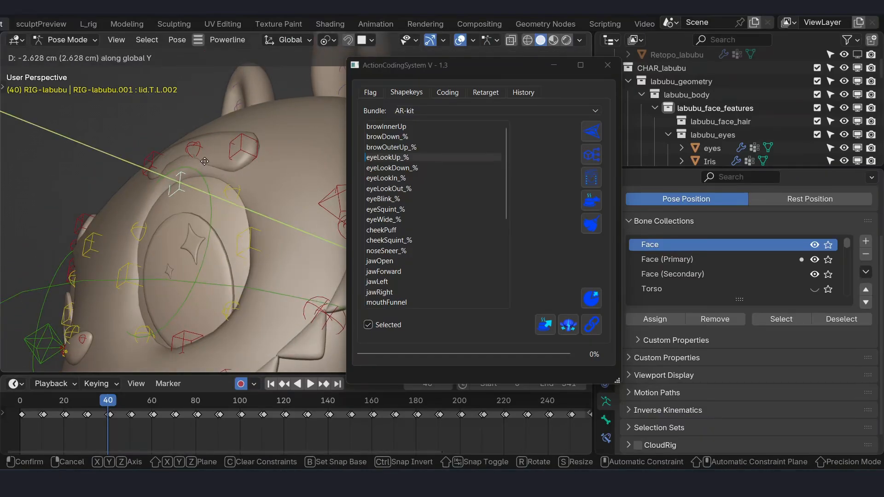
click(204, 167)
- Try moving the inner and outer controls of the character's left eyebrow along Y, and check the result in front view
right_click(148, 151)
shift+right_click(227, 141)
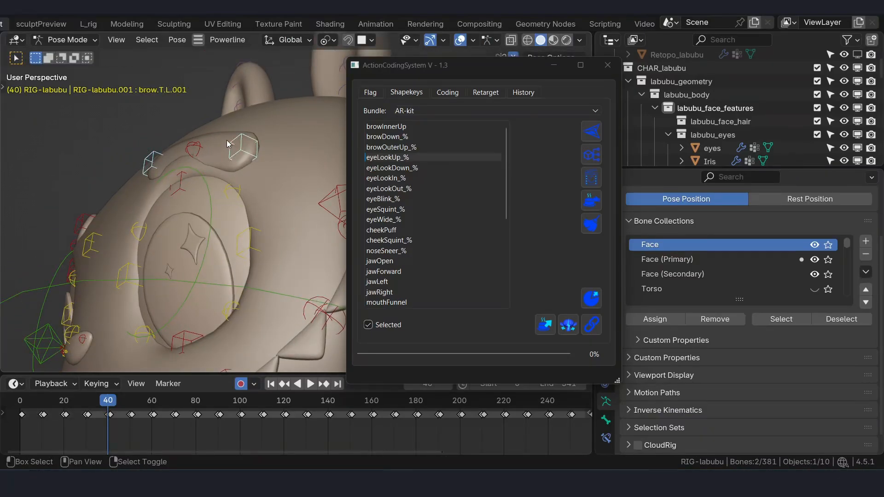
middle_drag(226, 140, 239, 156)
key(g)
key(y)
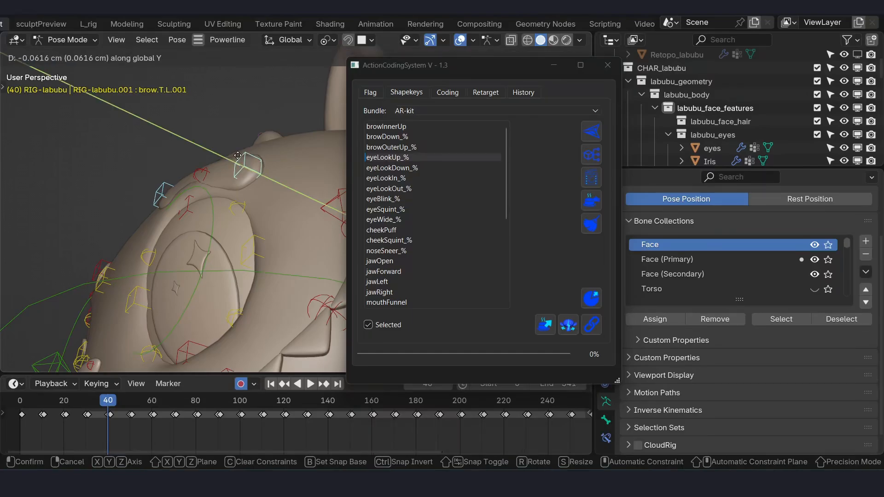
click(235, 194)
middle_drag(236, 194, 319, 277)
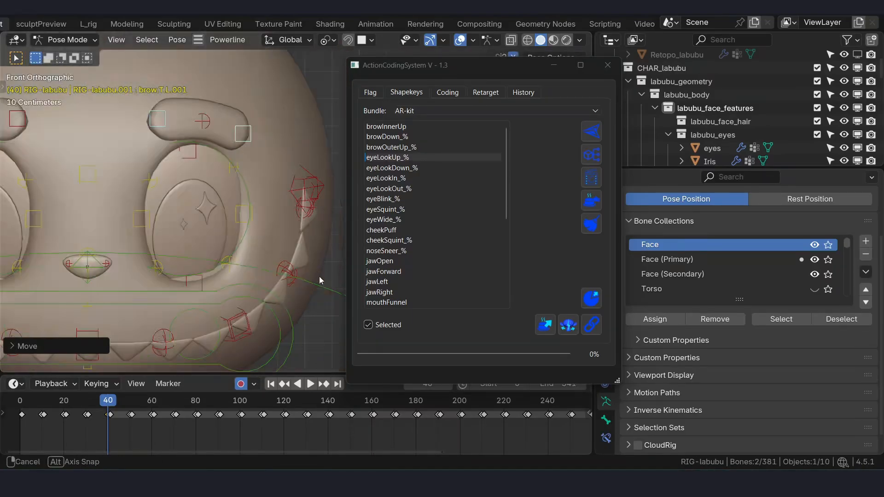
key(KP_1)
middle_drag(247, 222, 245, 253)
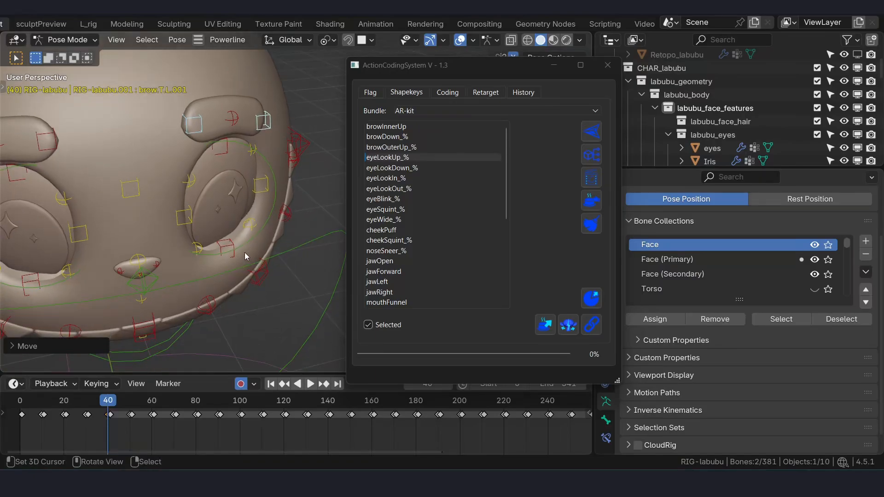
key(KP_1)
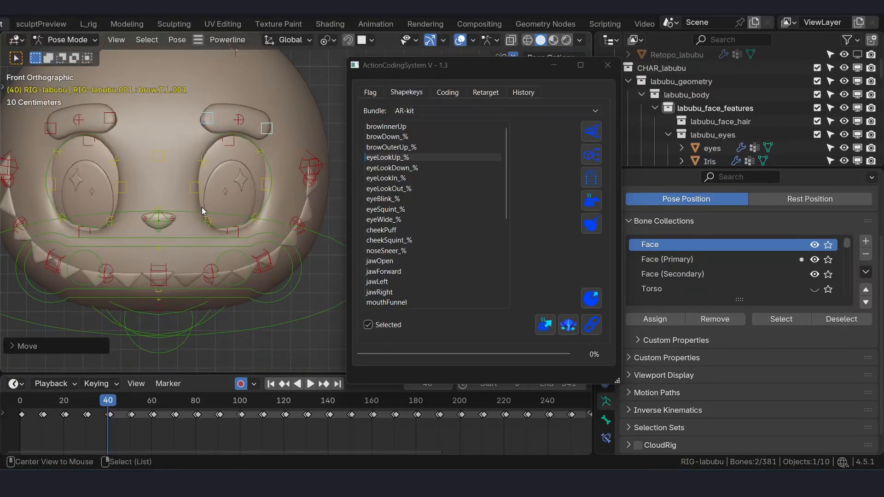
- Undo the eyebrow, eyelid and sculpting edits made on the eyeLookUp_% pose
key(ctrl+z)
key(ctrl+z)
key(ctrl+z)
key(ctrl+z)
key(ctrl+z)
key(ctrl+z)
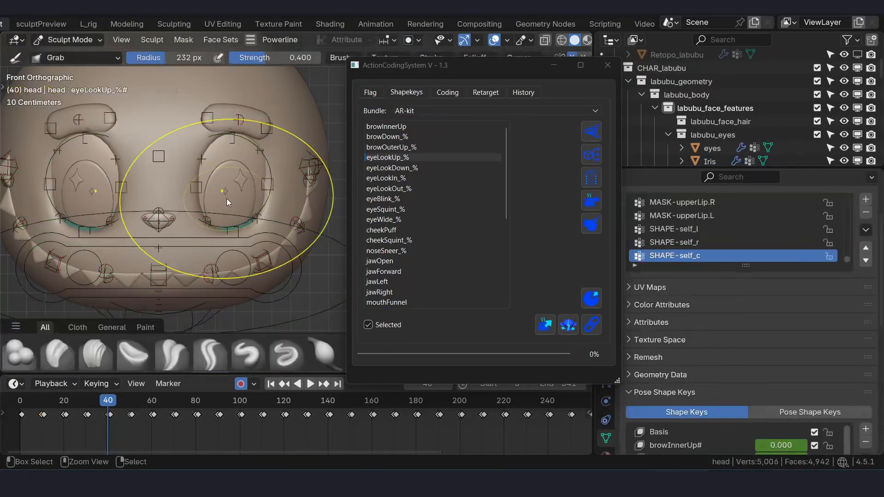
key(ctrl+shift+z)
key(ctrl+shift+z)
key(ctrl+shift+z)
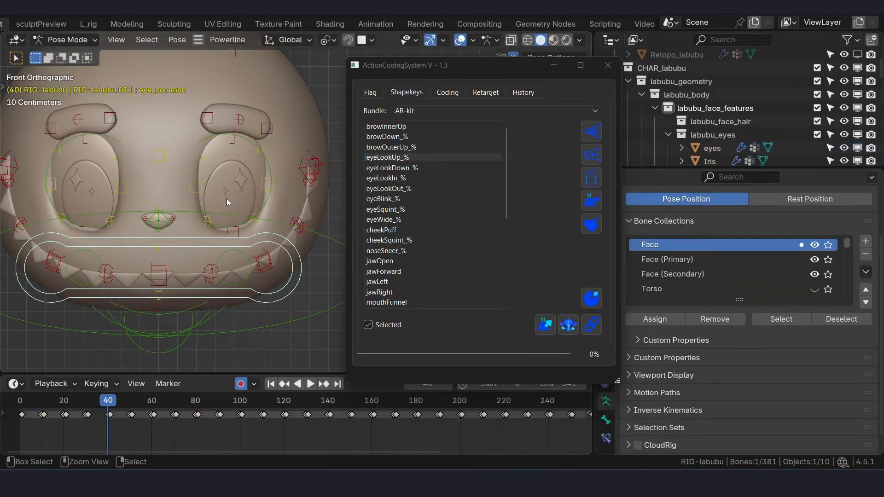
- Place the shared eye control about 13 cm down along Z for eyeLookUp_% and compare the pose with eyeLookDown_%
key(g)
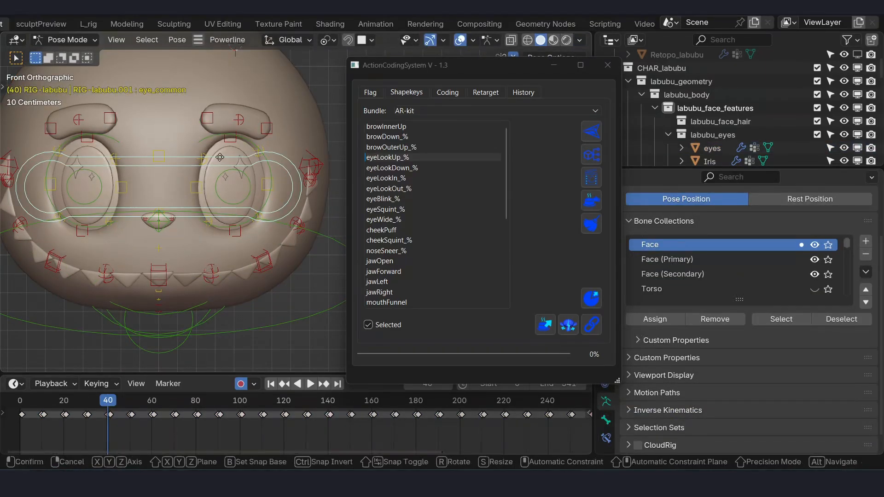
key(z)
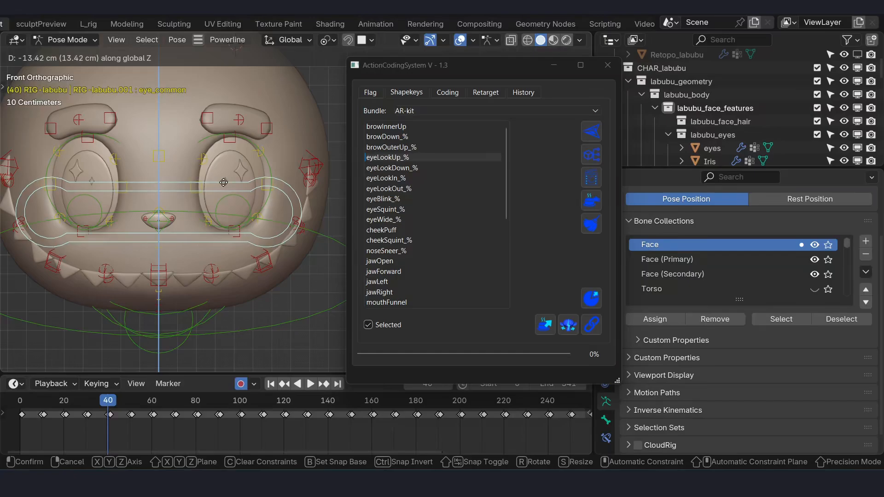
click(214, 201)
middle_drag(213, 201, 218, 218)
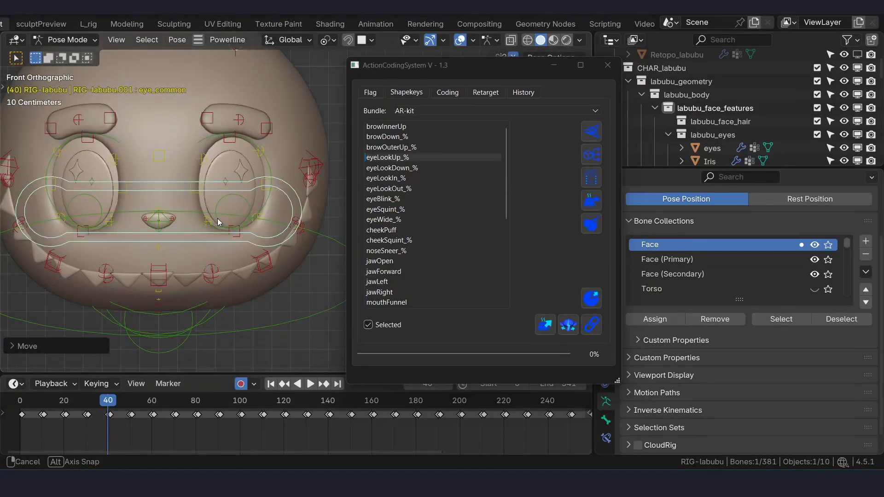
click(409, 169)
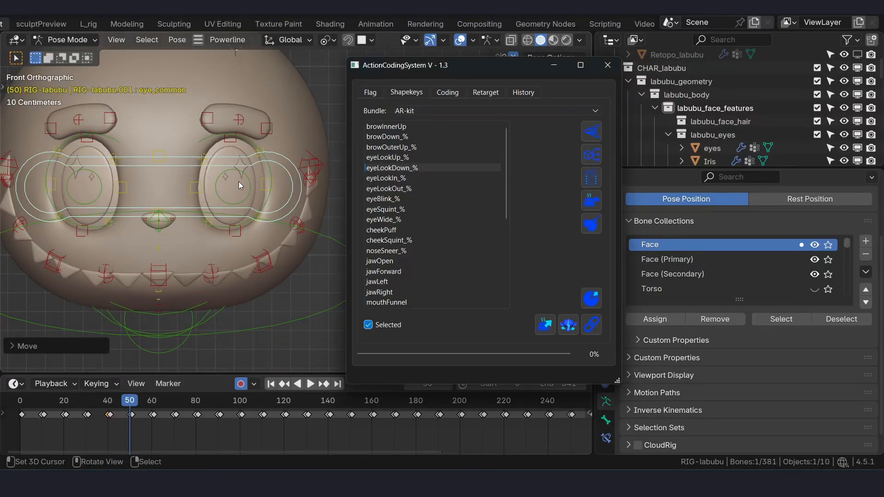
click(387, 158)
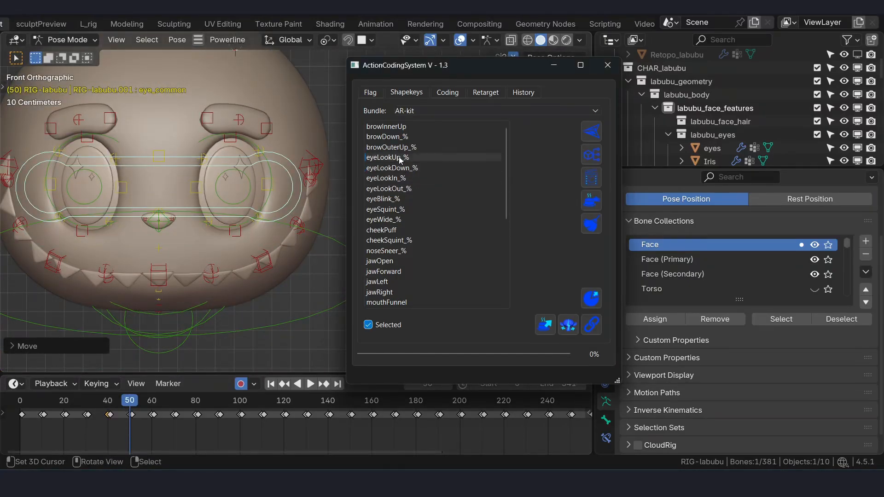
click(186, 185)
key(g)
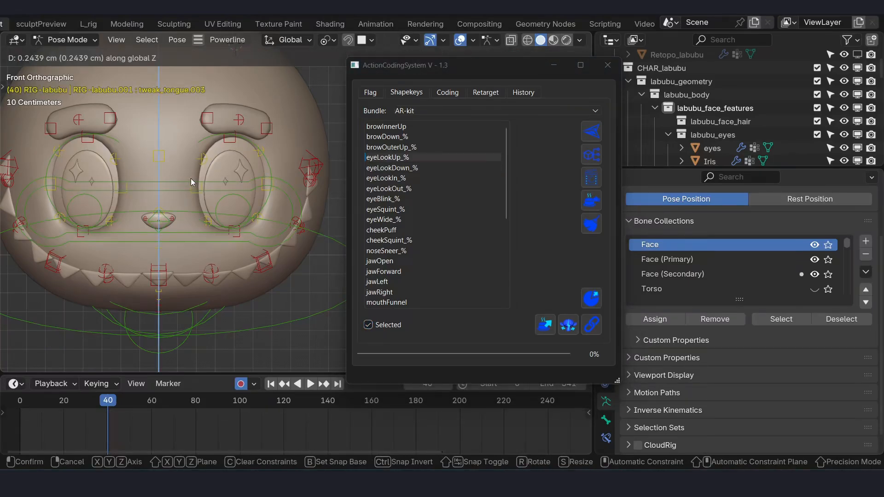
key(Escape)
- Copy the shared eye control's pose, and raise the control about 29 cm along Z for eyeLookUp_%
click(178, 184)
key(ctrl+c)
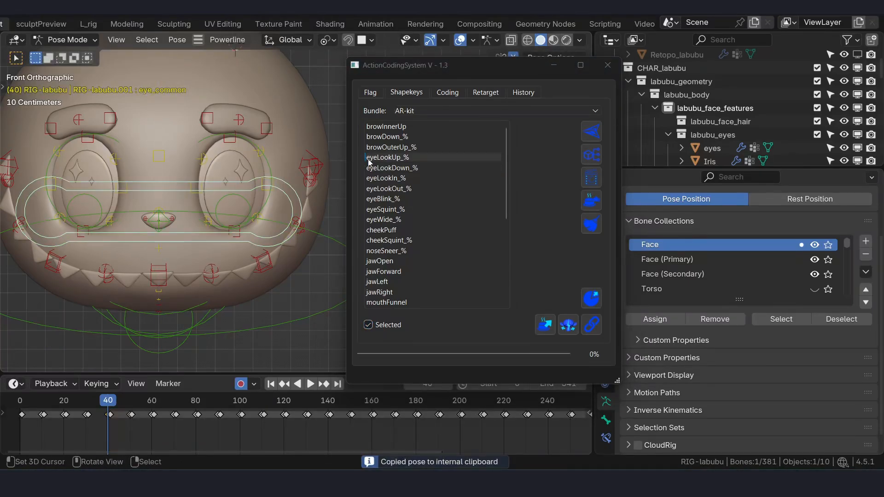
key(g)
key(Escape)
key(g)
key(z)
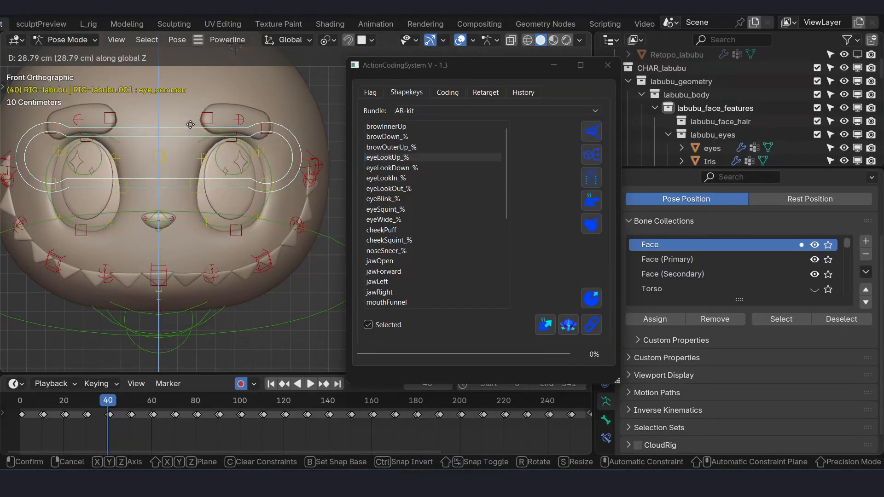
click(190, 119)
- Leave the rig's pose editing and enter Sculpt Mode on the head mesh for the eyeLookUp_% shape key
shift+middle_drag(204, 214, 212, 175)
scroll(212, 175, up, 4)
key(ctrl+Tab)
click(162, 187)
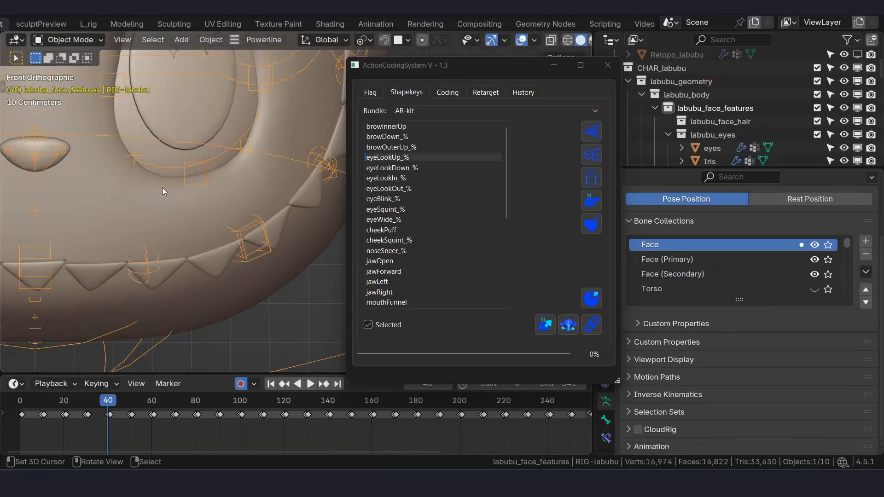
middle_drag(162, 187, 203, 180)
mouse_move(122, 157)
middle_down()
mouse_move(272, 176)
mouse_move(198, 186)
middle_up()
key(ctrl+Tab)
click(232, 224)
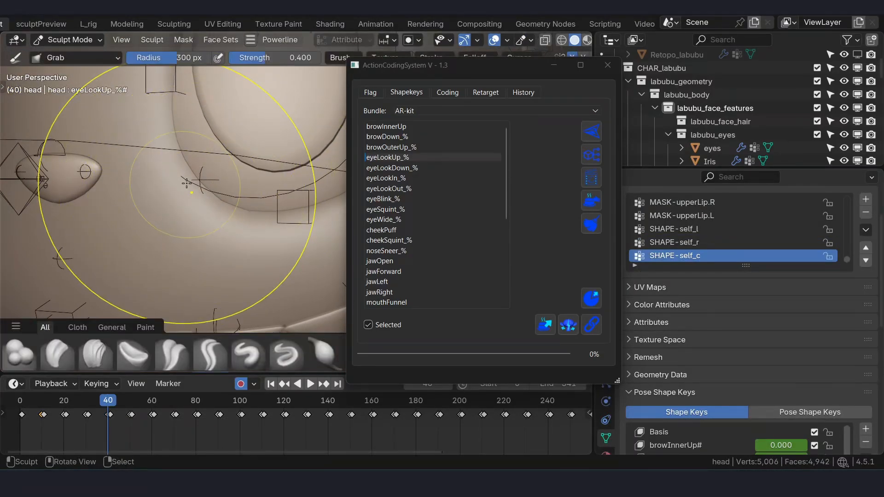
- Move the ActionCodingSystem window aside and nudge the skin at the eyes' lower inner corners with the Grab brush
scroll(202, 171, down, 6)
middle_drag(202, 171, 276, 159)
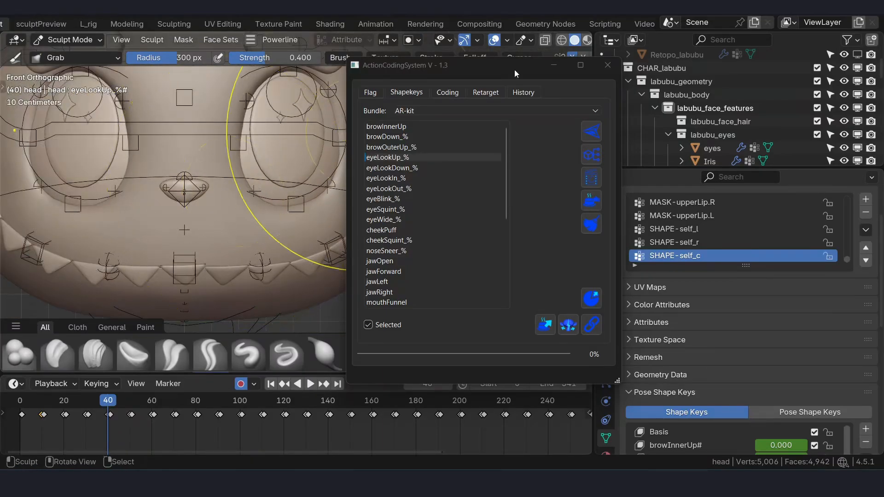
drag(494, 69, 560, 112)
scroll(571, 59, down, 3)
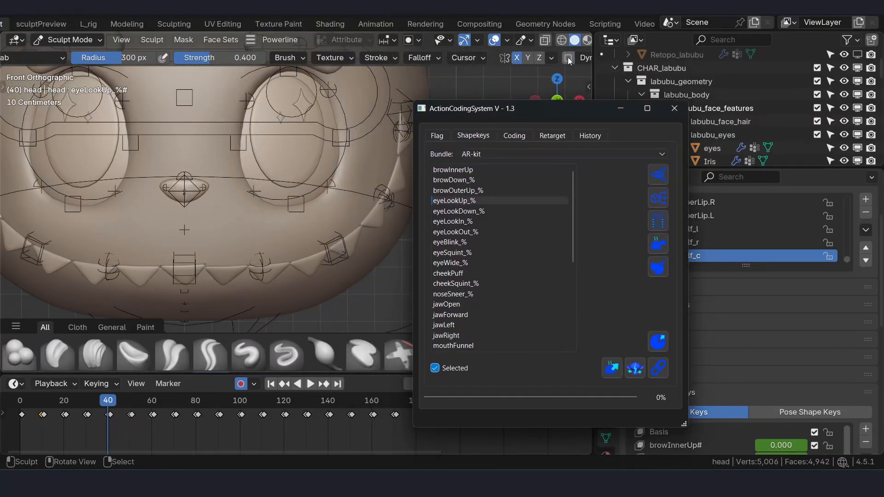
shift+middle_drag(248, 201, 245, 221)
scroll(246, 220, up, 2)
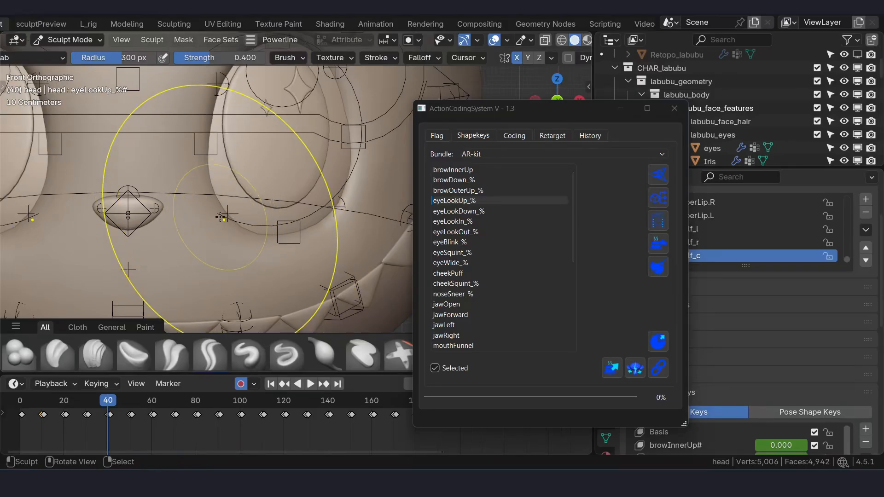
drag(221, 210, 228, 207)
scroll(235, 193, down, 3)
scroll(258, 193, up, 1)
mouse_move(260, 179)
shift+middle_down()
mouse_move(276, 203)
mouse_move(257, 196)
mouse_move(285, 194)
shift+middle_up()
- Return to posing the rig and paste the copied pose onto the shared eye control for eyeLookDown_%
key(ctrl+Tab)
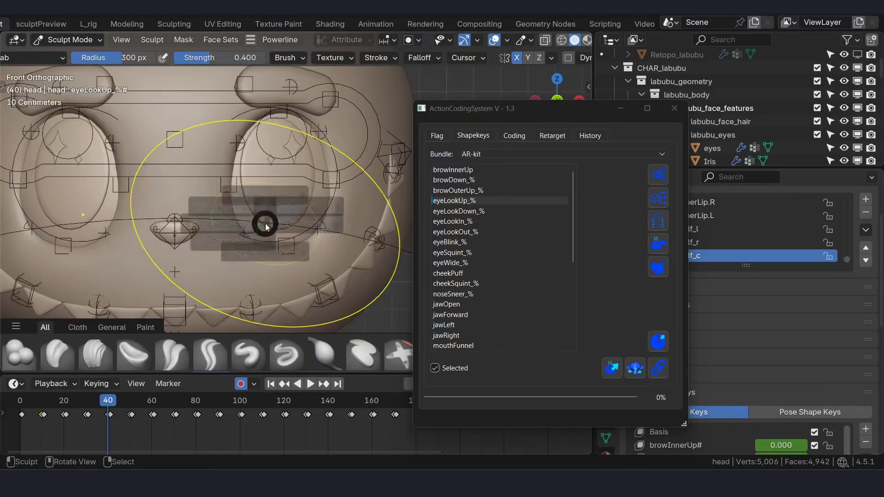
click(212, 223)
click(452, 211)
right_click(203, 142)
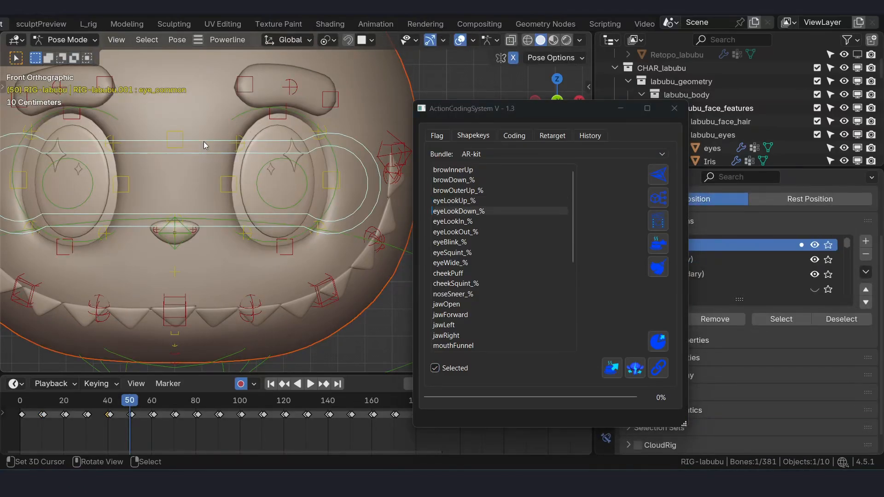
key(ctrl+v)
scroll(261, 194, down, 1)
shift+middle_drag(262, 195, 405, 216)
- For eyeLookIn_%, move the character's left eye control inward along X with mirroring
click(449, 221)
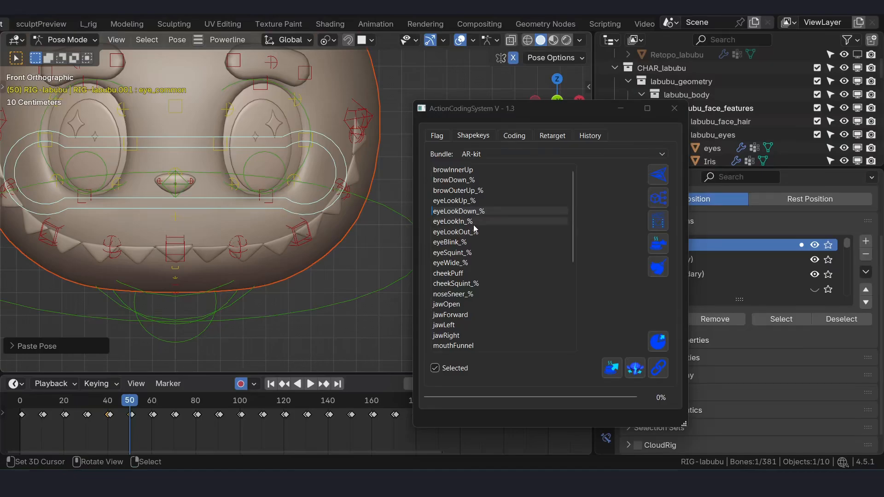
click(297, 191)
key(g)
key(x)
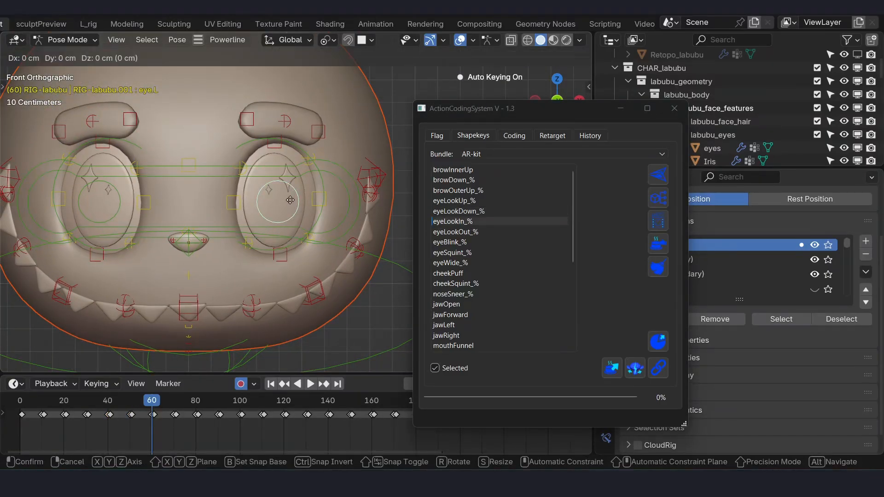
click(233, 202)
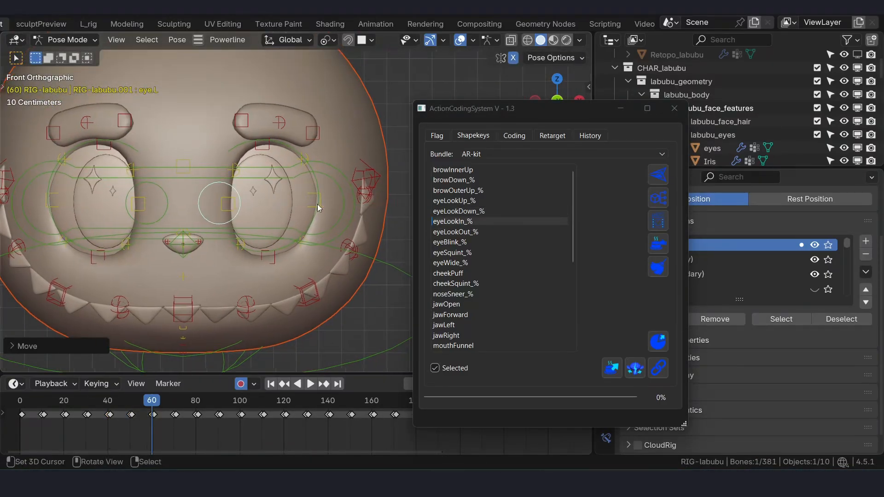
- Switch to Sculpt Mode on the head mesh for eyeLookIn_% and inspect the eye sockets, finishing in front view
key(Tab)
right_click(344, 154)
middle_drag(344, 153, 330, 127)
key(Tab)
click(339, 191)
middle_drag(338, 194, 258, 183)
mouse_move(261, 225)
mouse_down()
mouse_move(240, 205)
mouse_move(253, 212)
mouse_up()
mouse_move(255, 213)
middle_down()
mouse_move(288, 230)
mouse_move(280, 202)
middle_up()
scroll(276, 192, down, 2)
key(KP_1)
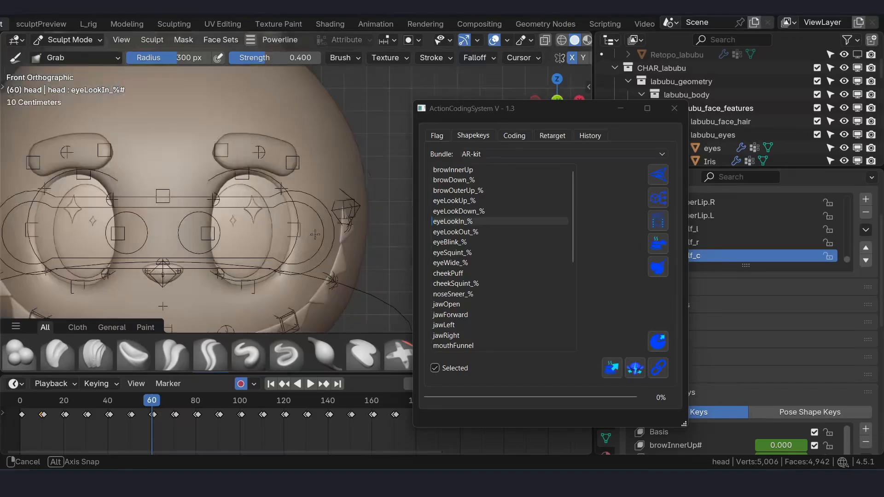
- Return to Object Mode and examine the inward eye pose at frame 59 from an angle and from the front
key(Left)
key(Tab)
click(221, 217)
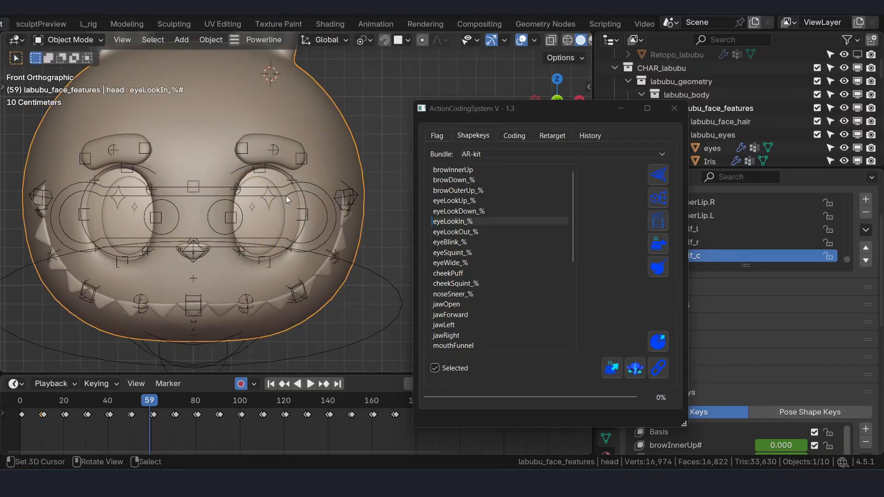
middle_drag(333, 206, 310, 230)
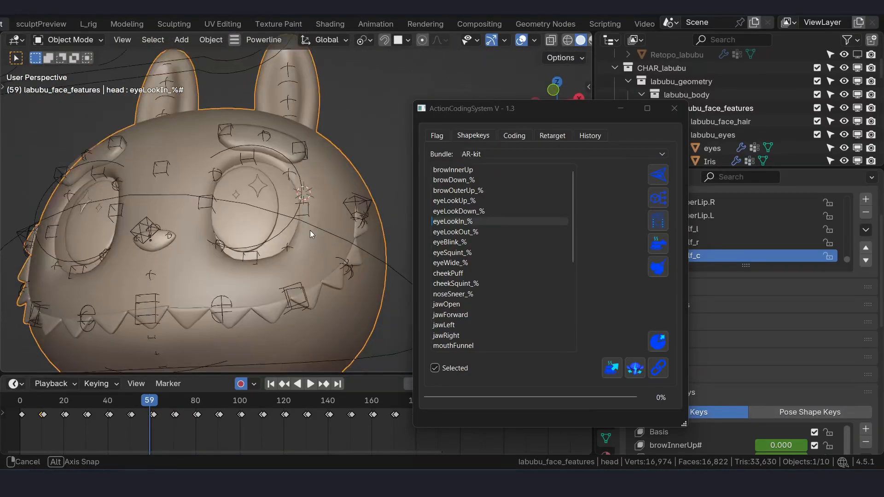
key(KP_1)
scroll(332, 241, up, 1)
- Go to eyeBlink_% and lower the character's left upper eyelid control along Z over the eye
click(478, 233)
click(473, 244)
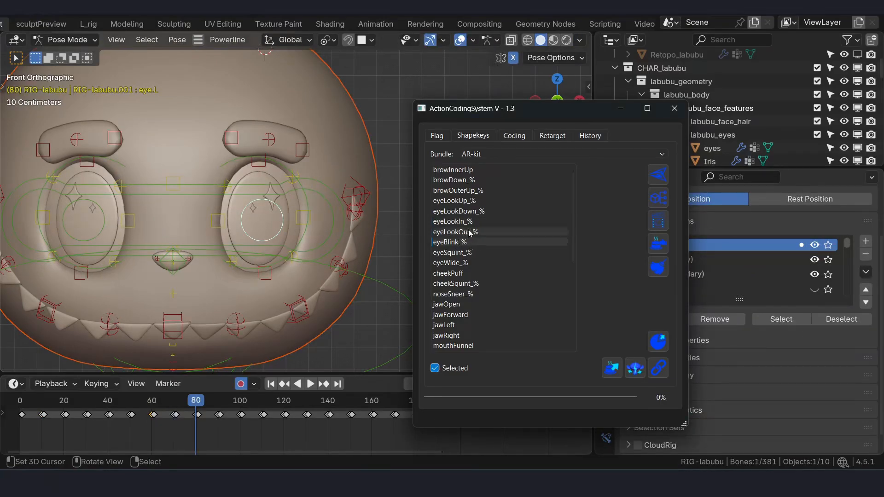
click(471, 224)
click(488, 241)
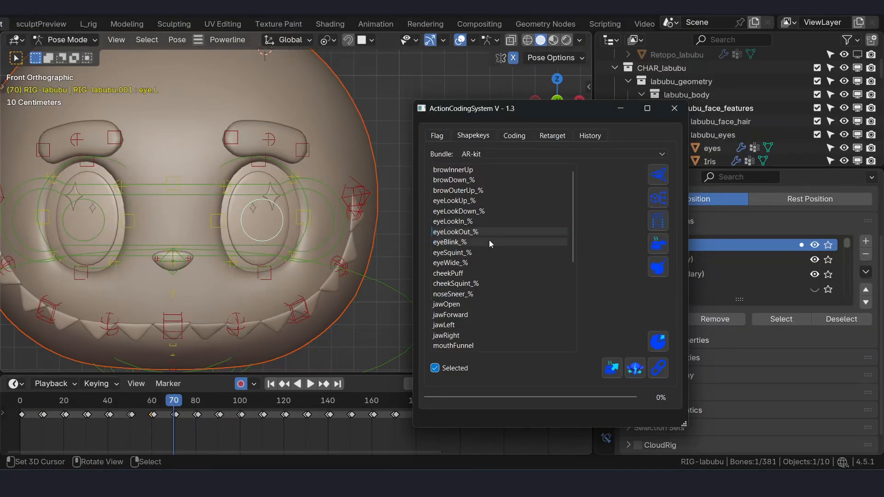
click(269, 167)
key(g)
key(z)
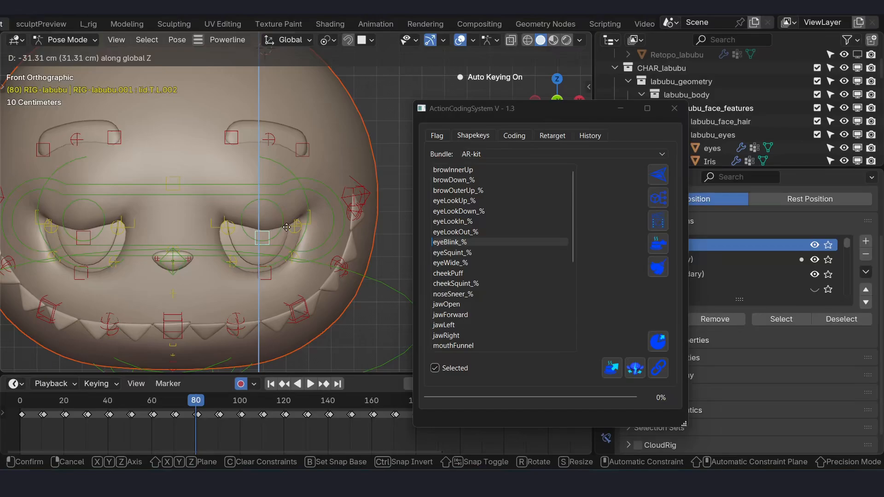
click(286, 224)
click(265, 272)
key(g)
key(z)
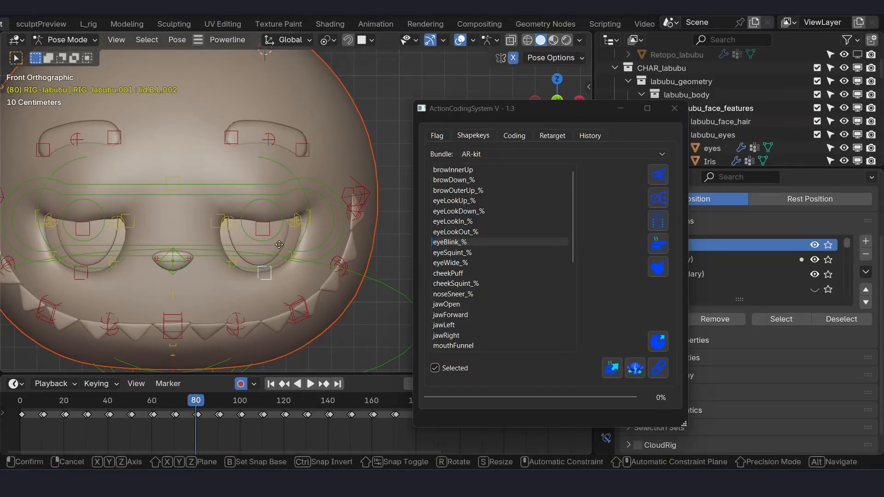
key(Escape)
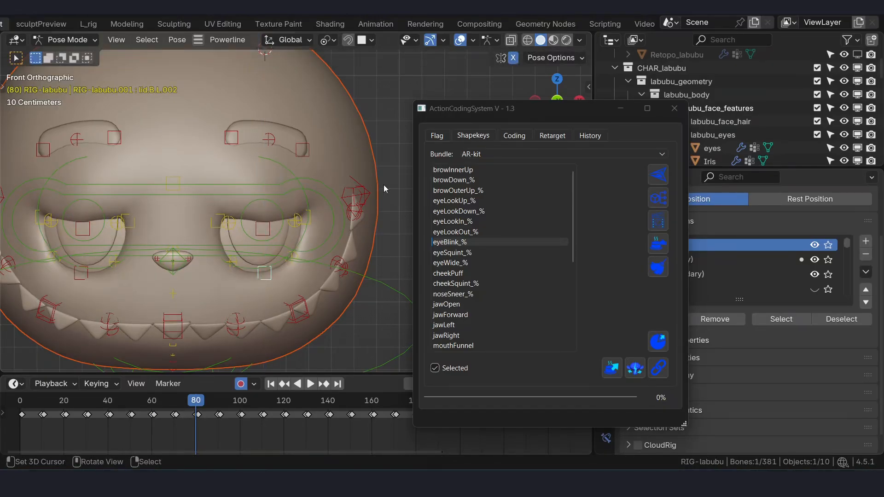
- Look through the remaining AR-kit expressions down to tongueOut, and view the blink pose from an angle
click(461, 251)
click(476, 240)
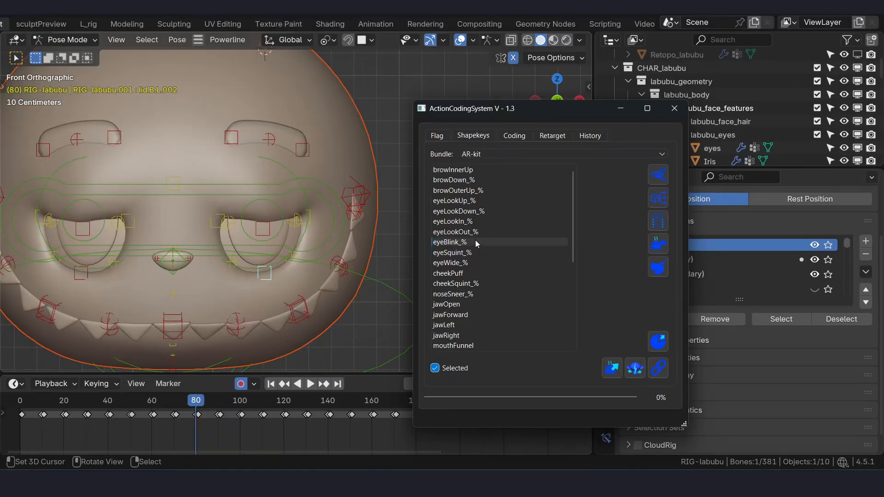
drag(573, 209, 568, 291)
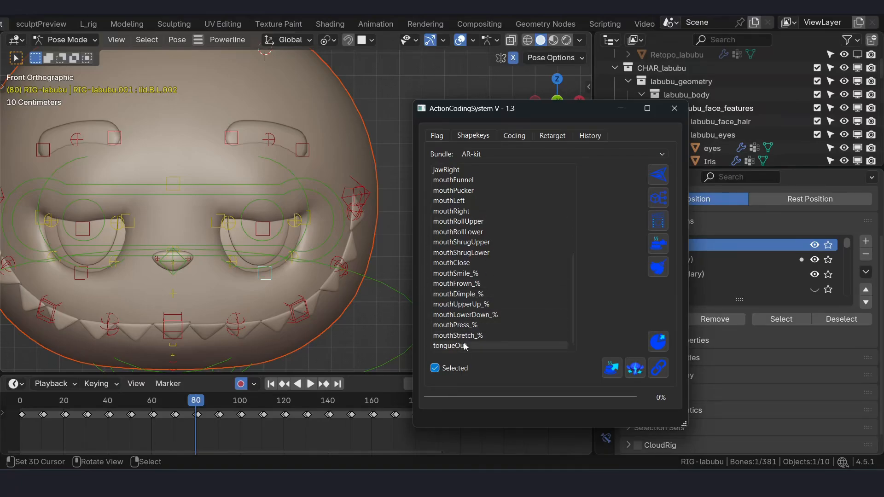
right_click(254, 184)
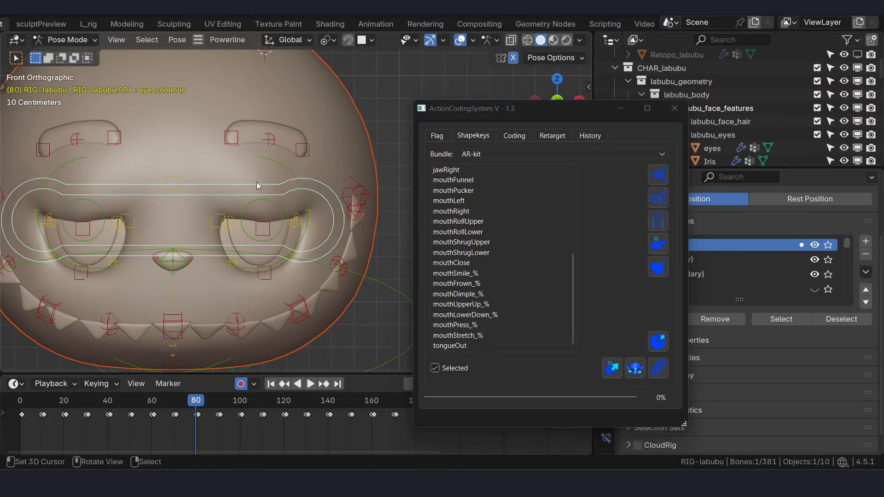
scroll(272, 186, down, 2)
middle_drag(295, 186, 304, 185)
middle_drag(253, 92, 228, 39)
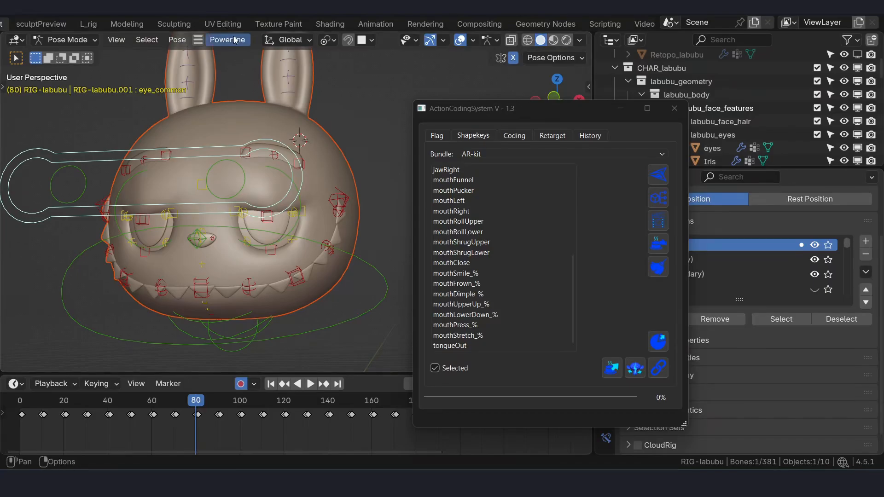
- Open version v2 of the ctrlRig scene from the Powerline file manager, and minimize the file manager
click(230, 38)
click(253, 57)
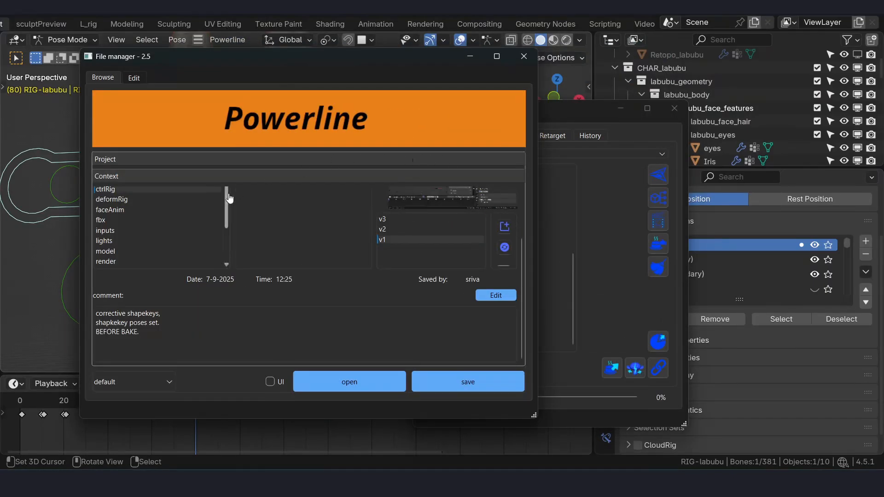
click(400, 230)
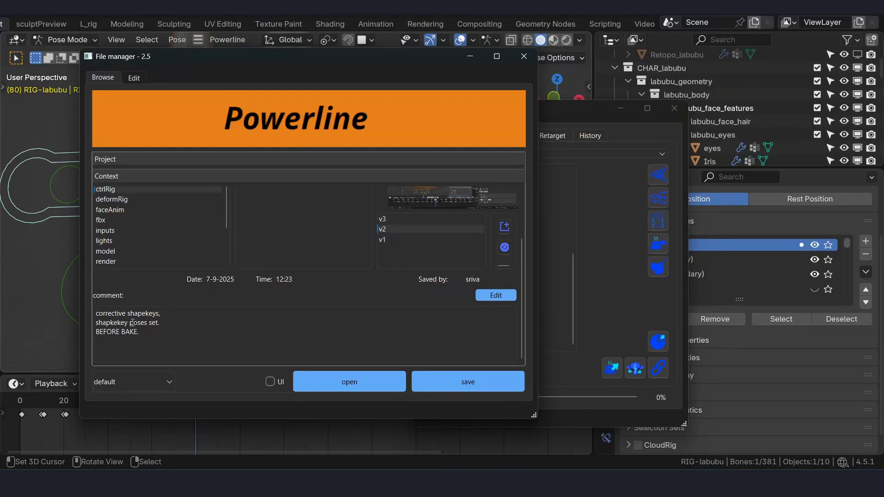
click(377, 381)
click(281, 255)
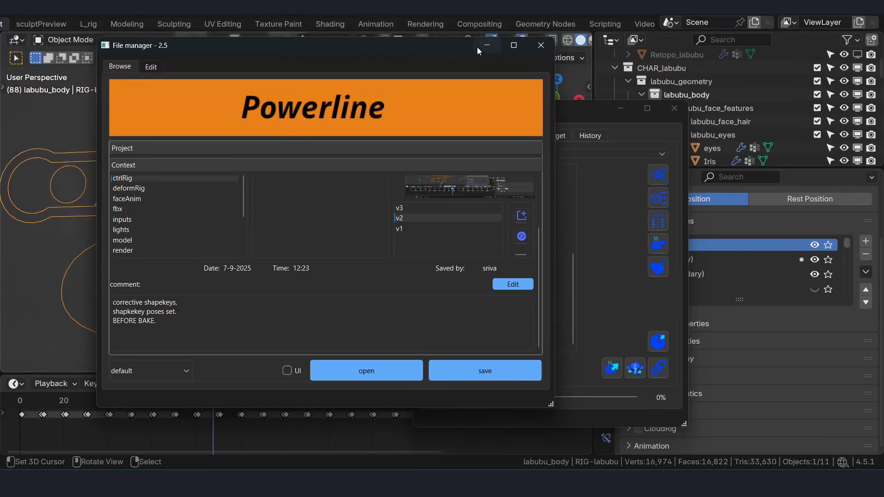
click(487, 46)
- Scrub to frame 132 to review the poses in the opened scene, and check the head from an angle
key(KP_1)
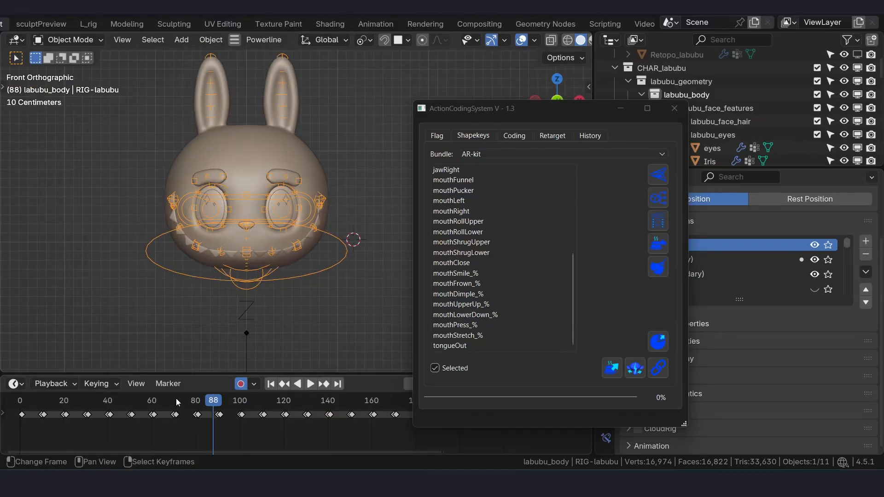
drag(177, 399, 310, 405)
scroll(313, 286, down, 1)
middle_drag(313, 286, 281, 297)
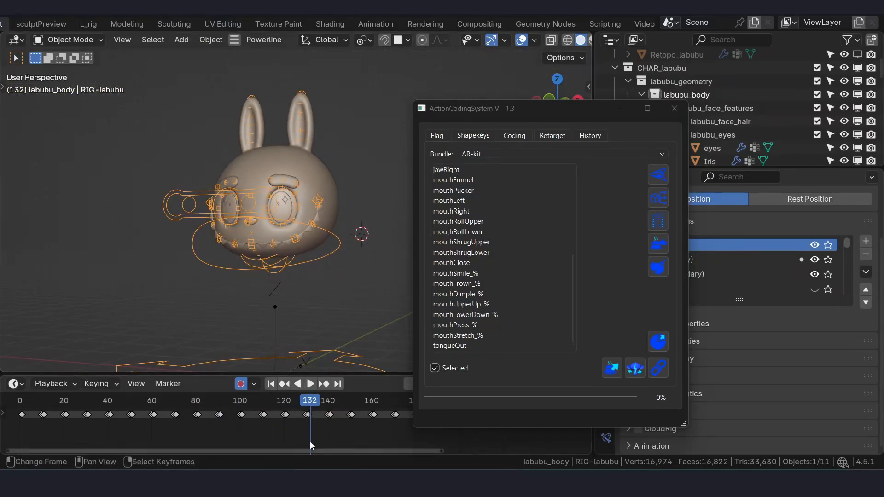
scroll(310, 433, down, 5)
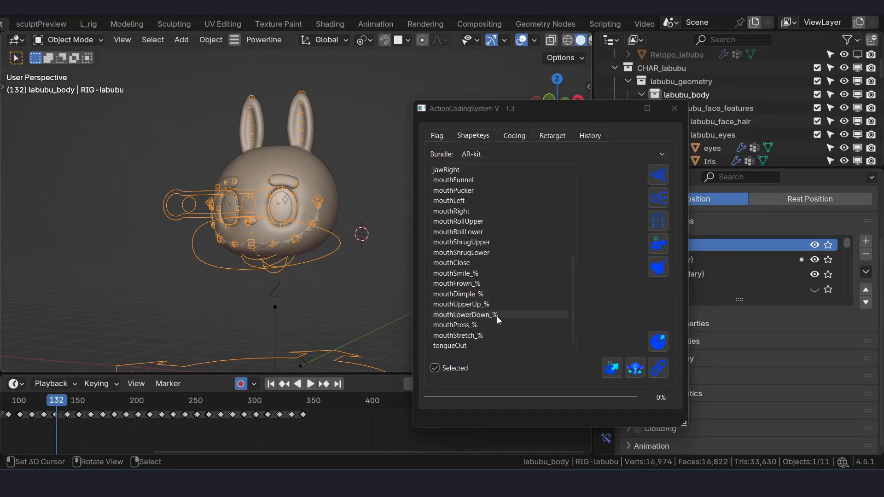
- Go to the tongueOut expression, scrub to frame 277 and select the jaw_master control in front view
click(470, 347)
scroll(279, 228, up, 2)
drag(311, 403, 243, 392)
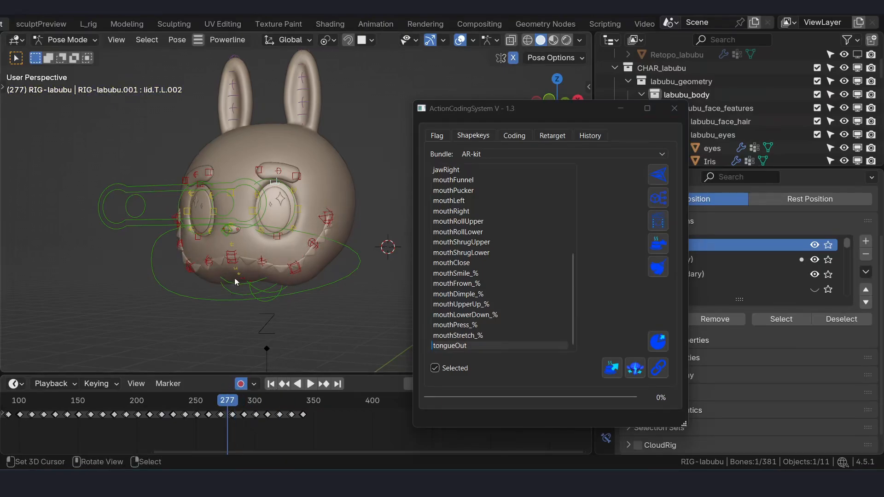
alt+middle_drag(234, 278, 245, 214)
scroll(292, 286, up, 4)
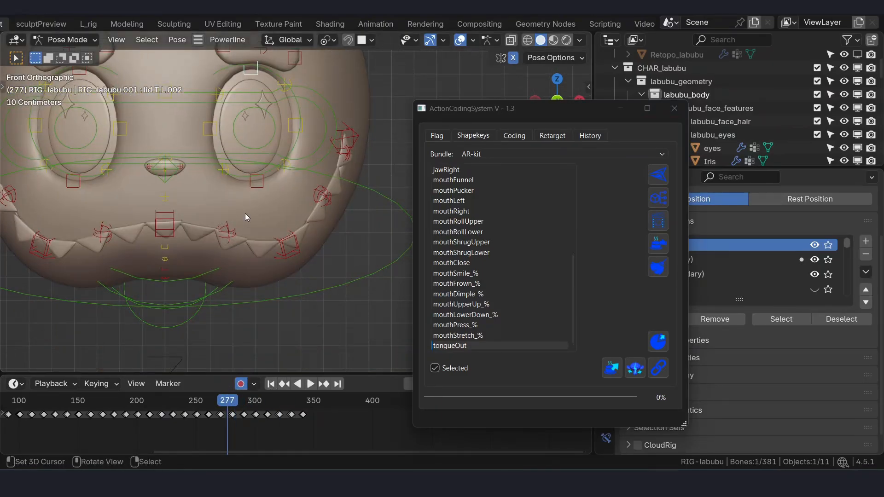
click(187, 279)
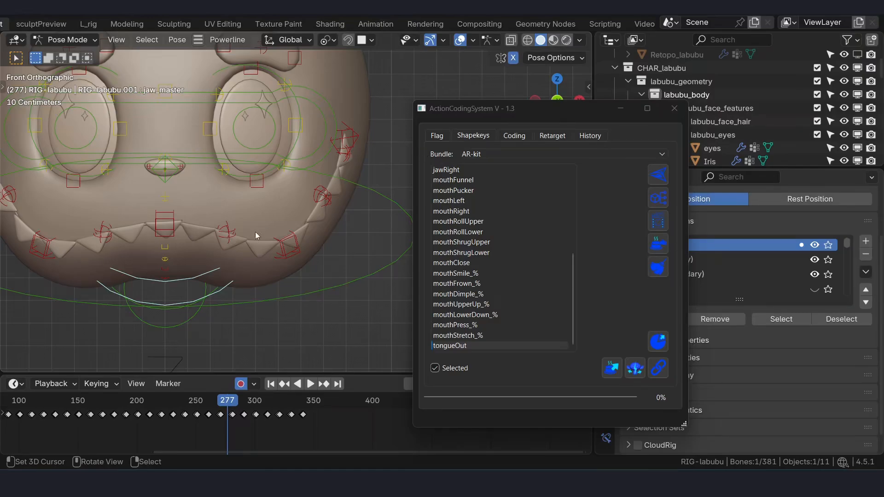
scroll(255, 231, down, 1)
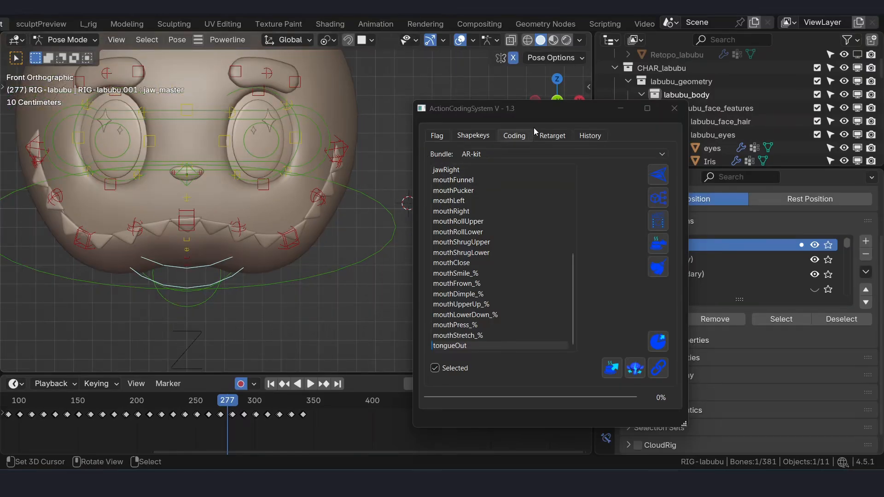
- Scrub to frames 328 and 341 to review the last expression poses, and select the lower eyelid control lid.B.L.002
click(435, 368)
drag(538, 112, 535, 65)
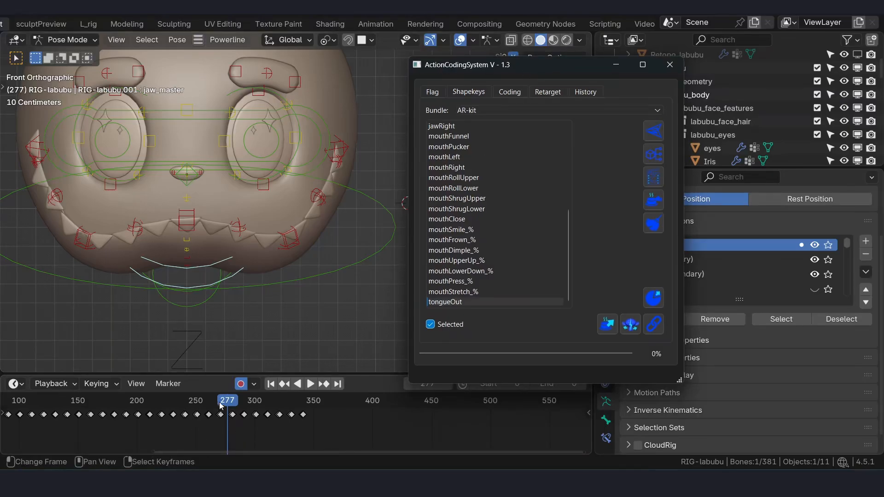
drag(232, 401, 288, 403)
click(266, 186)
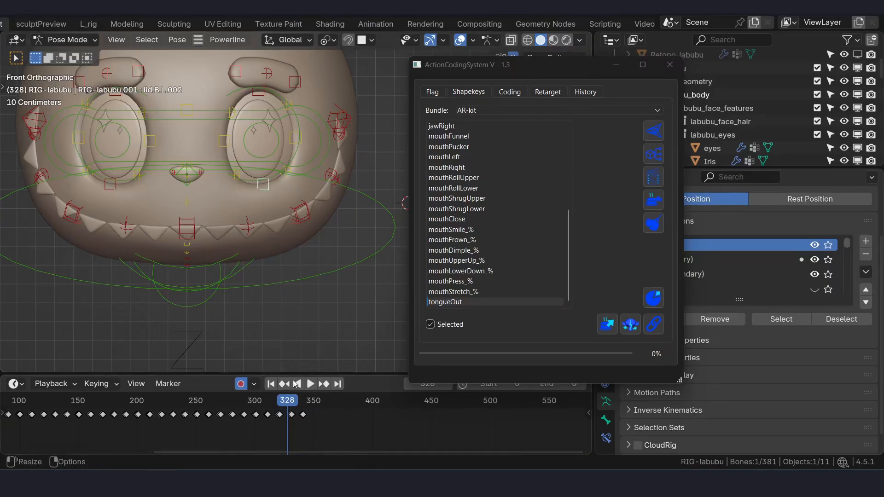
drag(293, 404, 305, 403)
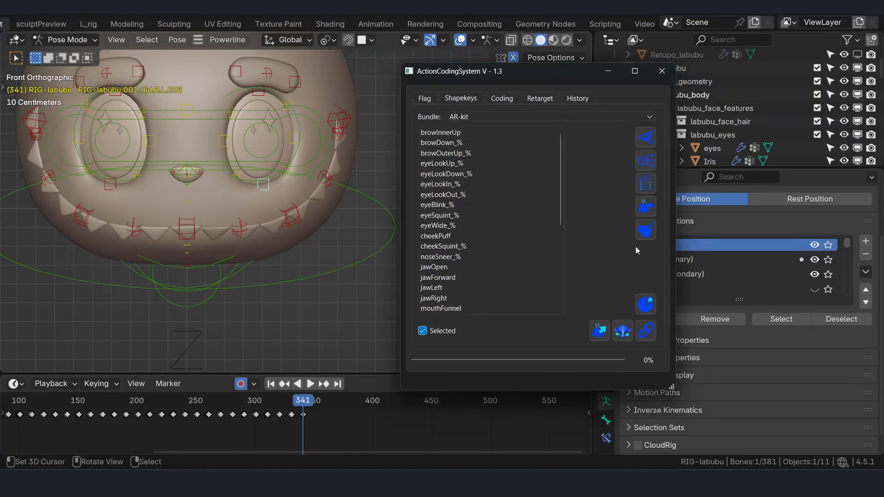
- Bake the posed AR-kit expressions into shape keys on the face meshes and accept the save reminder
click(645, 208)
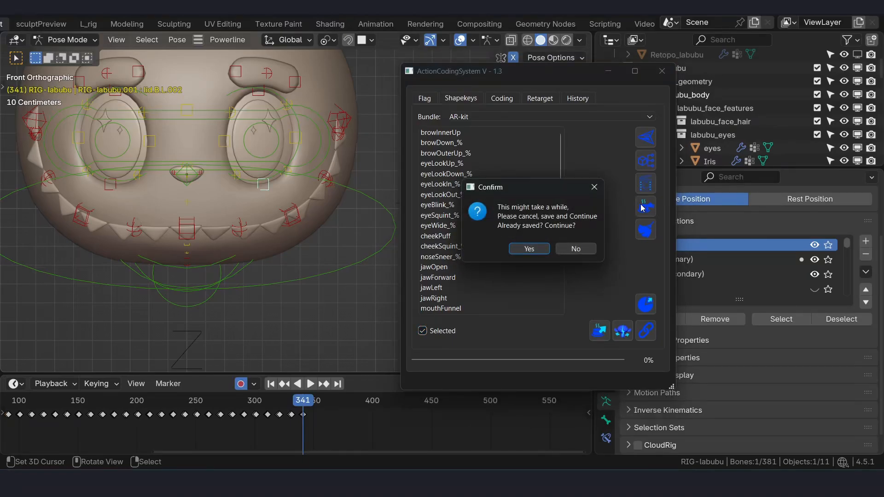
click(529, 249)
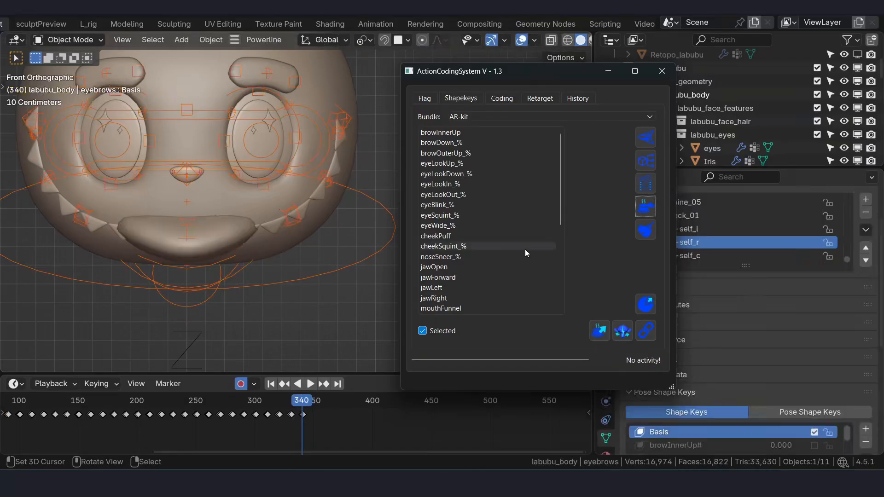
drag(532, 75, 521, 73)
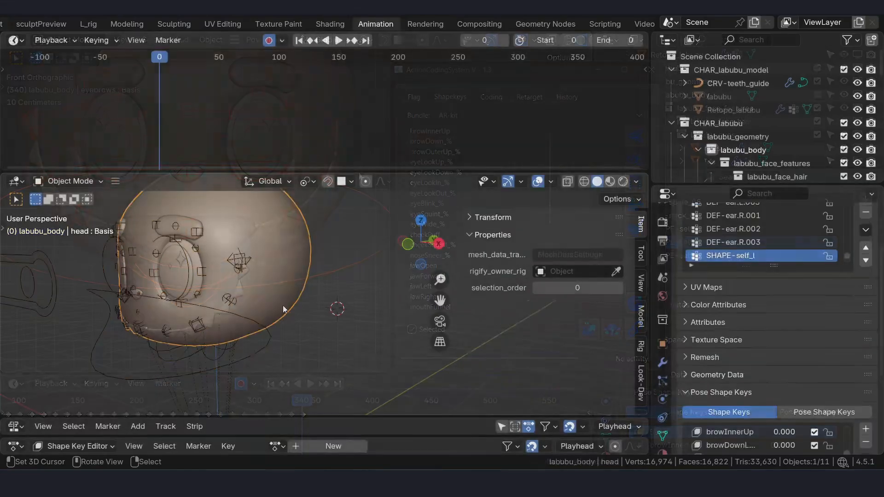
- Review the flagged meshes and the rig inputs of Action Coding System, including the Properties entry
key(alt+Tab)
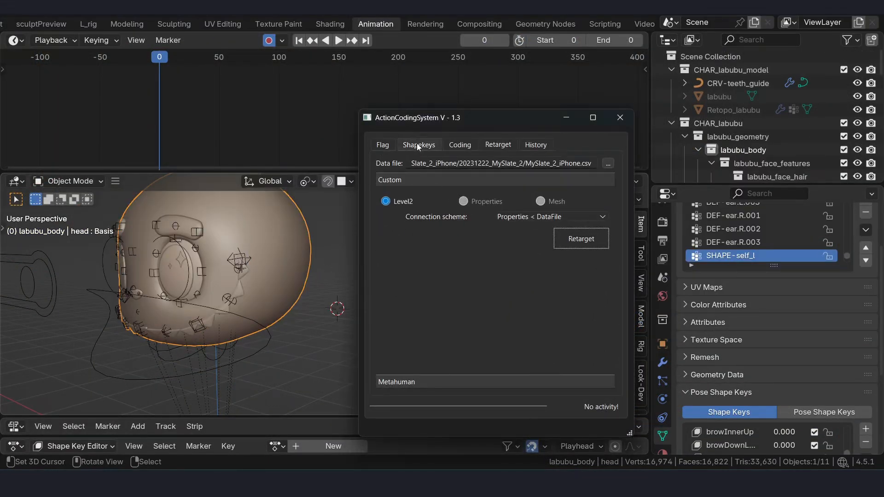
click(418, 145)
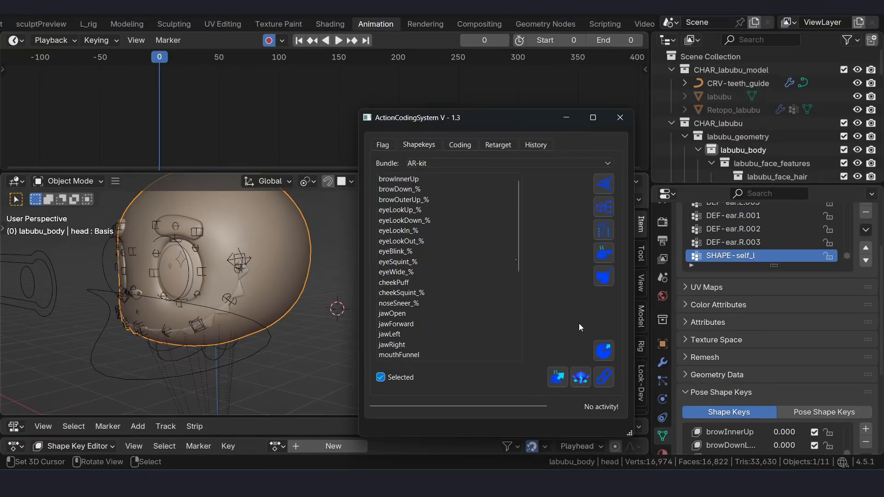
click(381, 146)
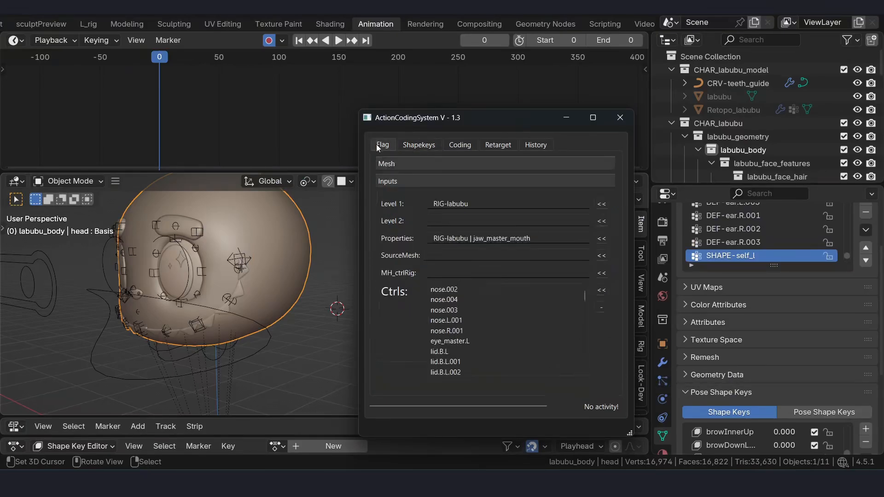
click(406, 181)
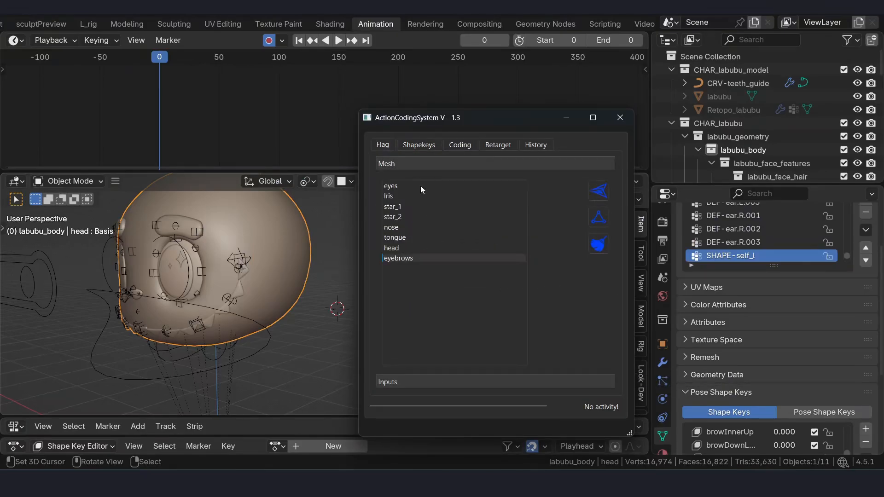
click(402, 381)
click(445, 243)
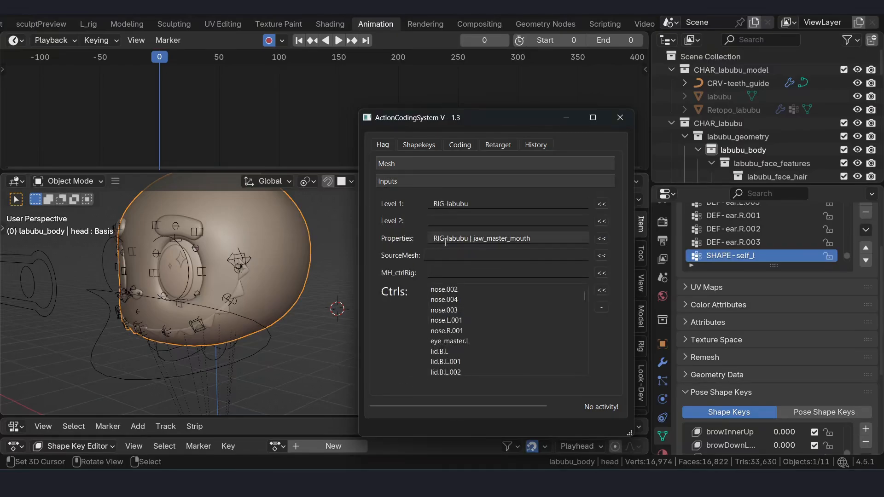
- Select the face rig, link the AR-kit shape keys of the mesh to the bone's properties and confirm, and check the head
click(245, 358)
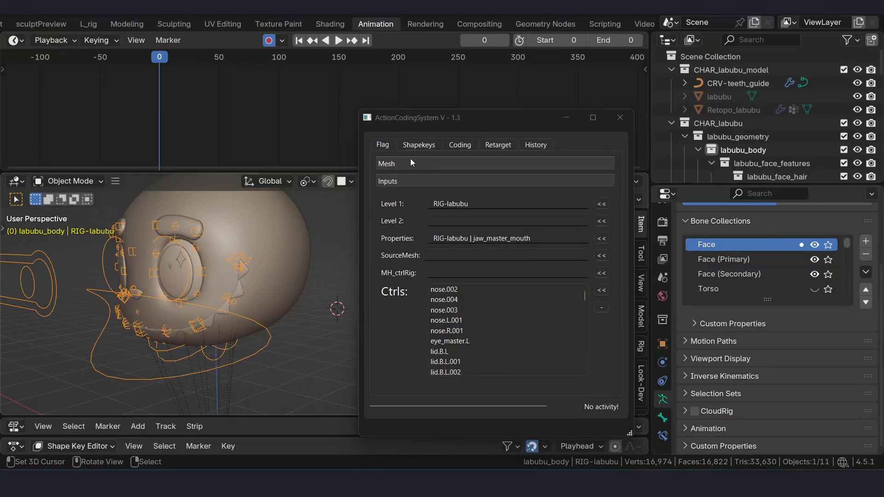
click(424, 146)
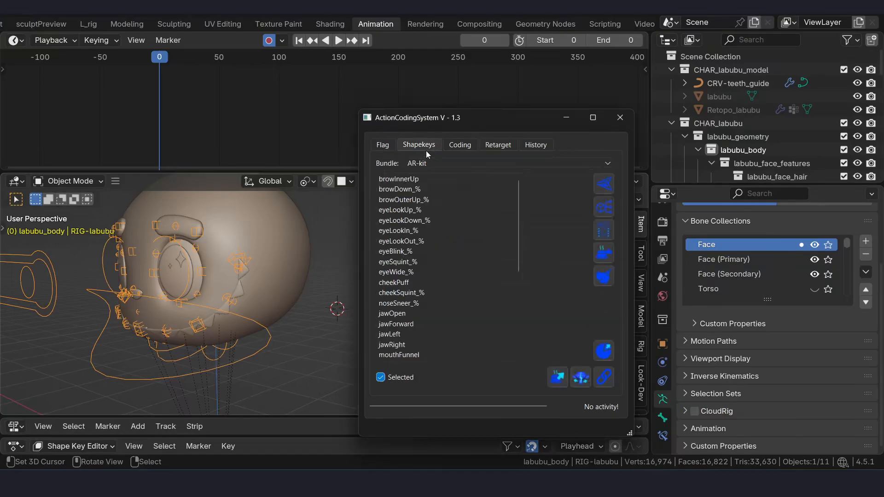
click(603, 378)
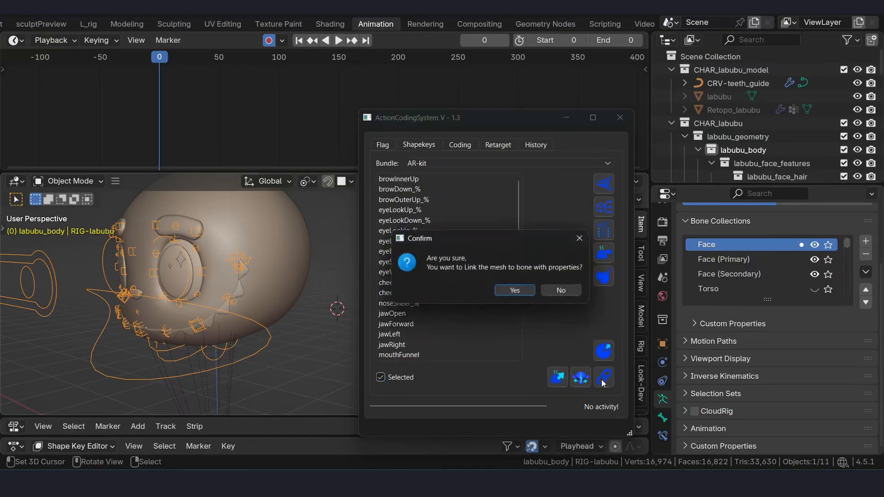
click(507, 291)
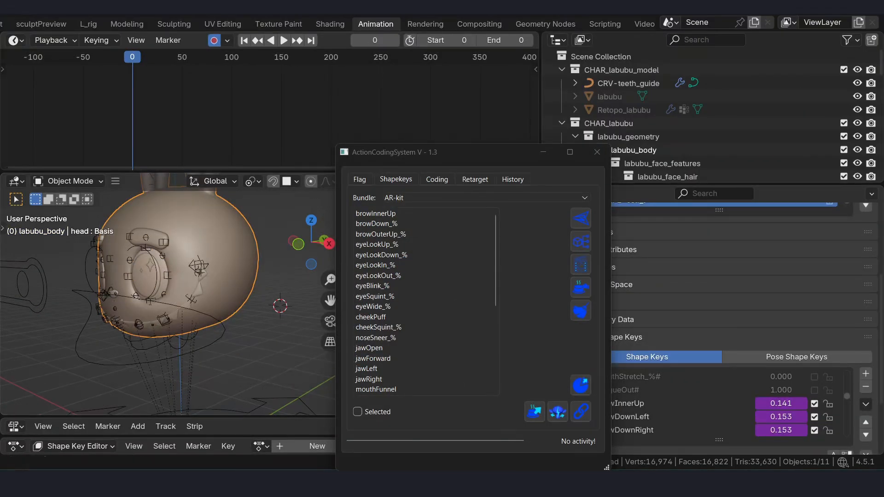
middle_drag(291, 231, 242, 266)
scroll(242, 265, down, 3)
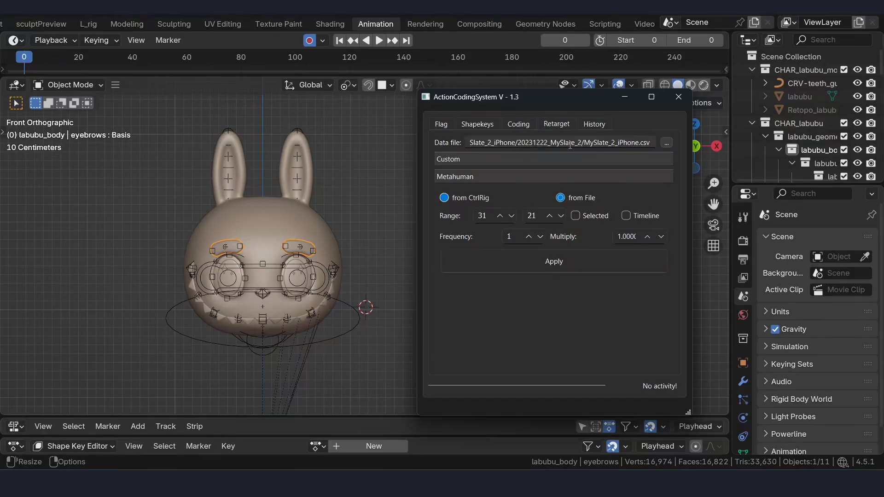
- Load MySlate_2_iPhone.csv from the 20231222_MySlate_2 mocap folder as the retarget data file
drag(591, 143, 532, 143)
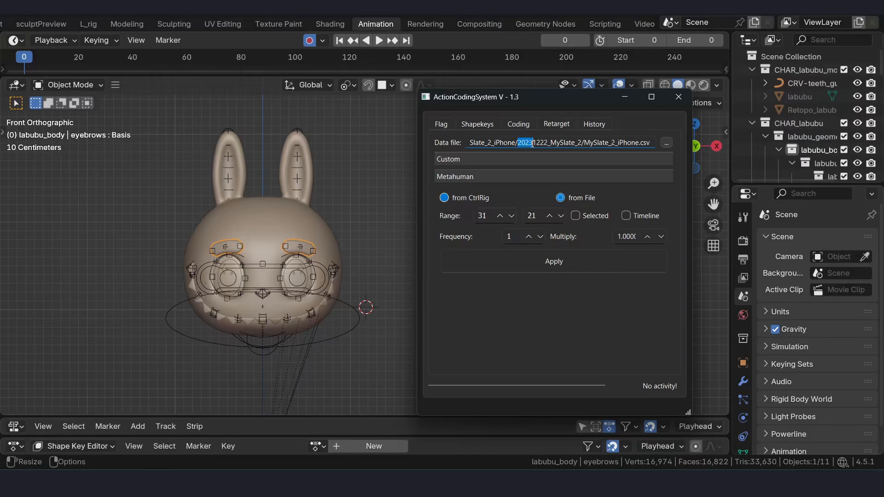
double_click(570, 142)
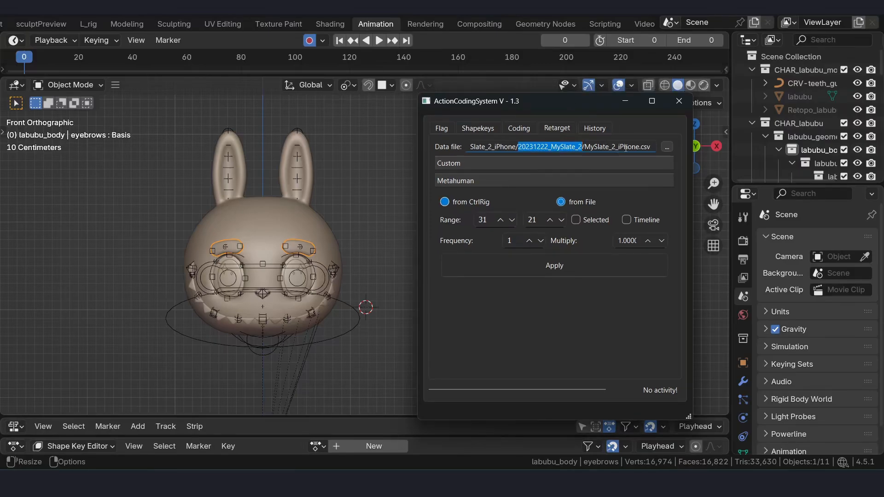
click(653, 147)
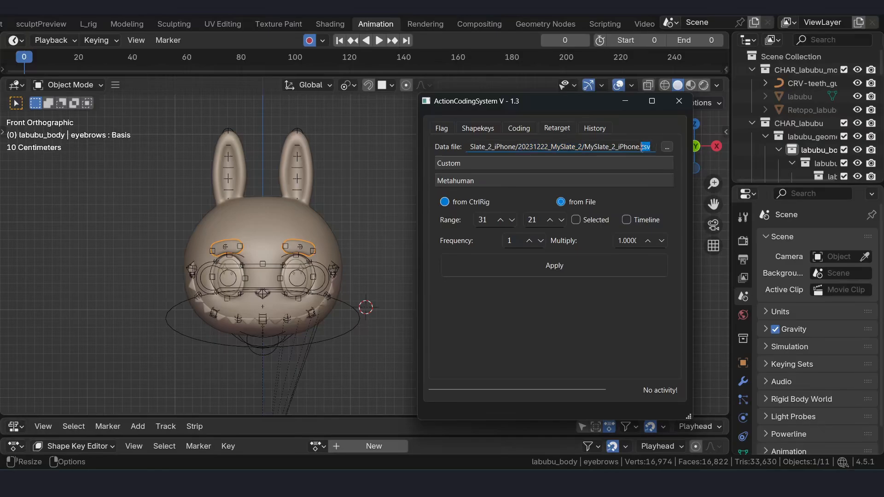
double_click(645, 147)
click(583, 146)
click(667, 146)
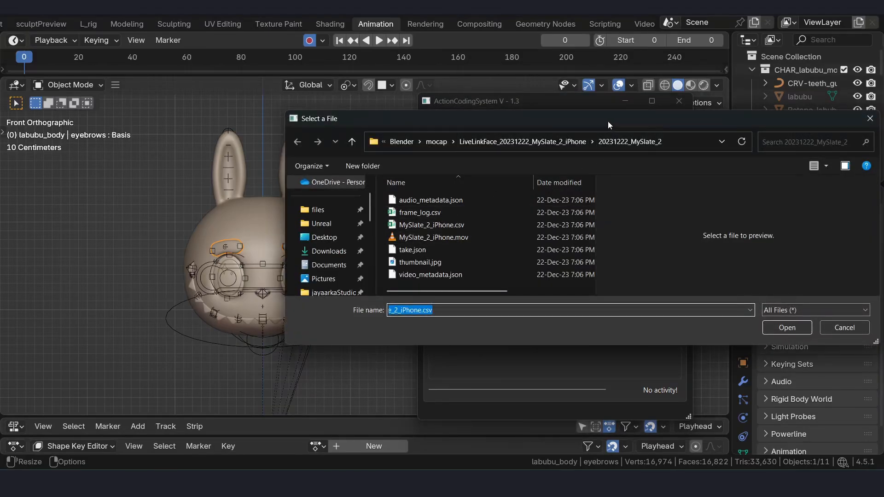
drag(608, 121, 583, 120)
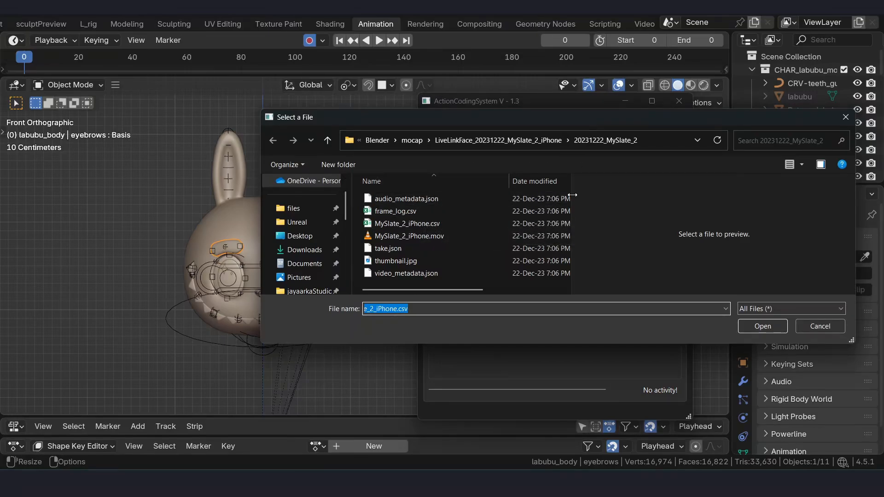
drag(570, 195, 699, 195)
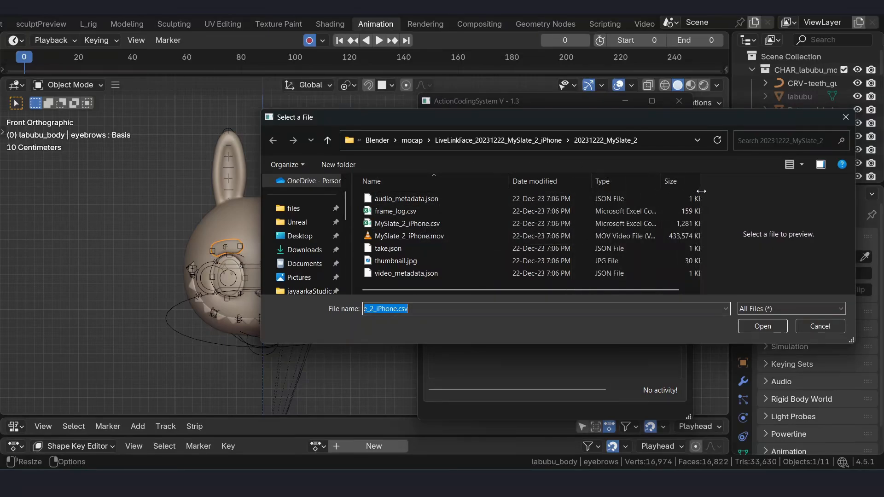
click(412, 225)
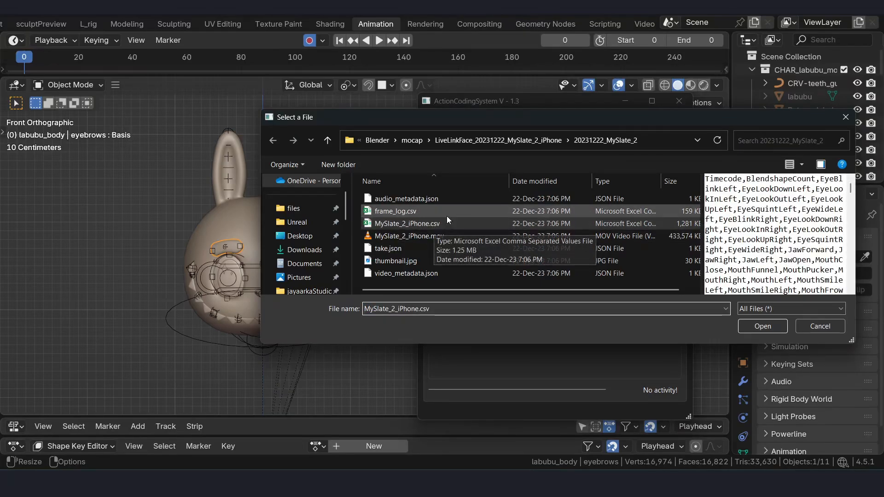
click(751, 323)
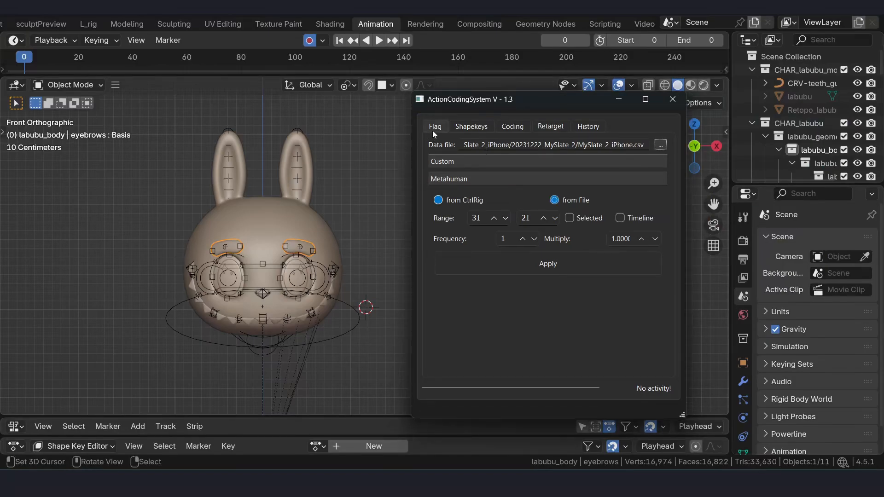
- Show the flag inputs, enter Pose Mode on RIG-labubu and select the jaw_master_mouth control
click(432, 131)
click(466, 365)
click(348, 317)
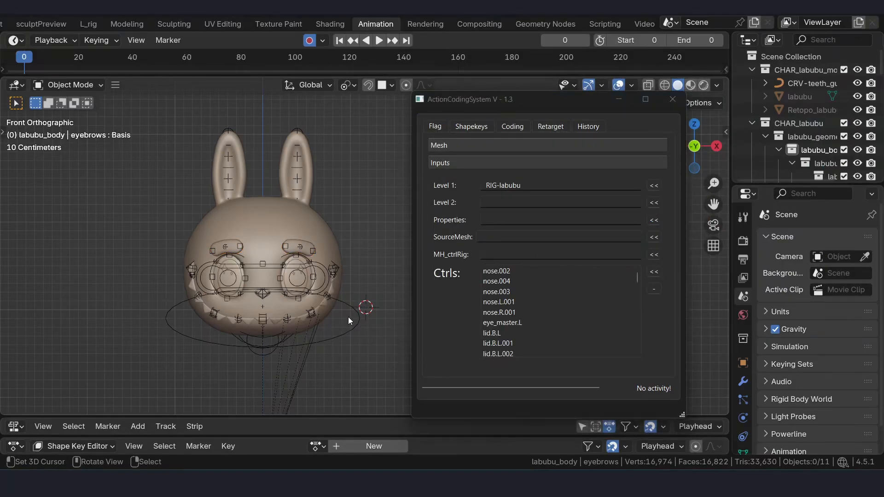
right_click(357, 311)
middle_drag(358, 283, 291, 274)
key(Tab)
click(253, 347)
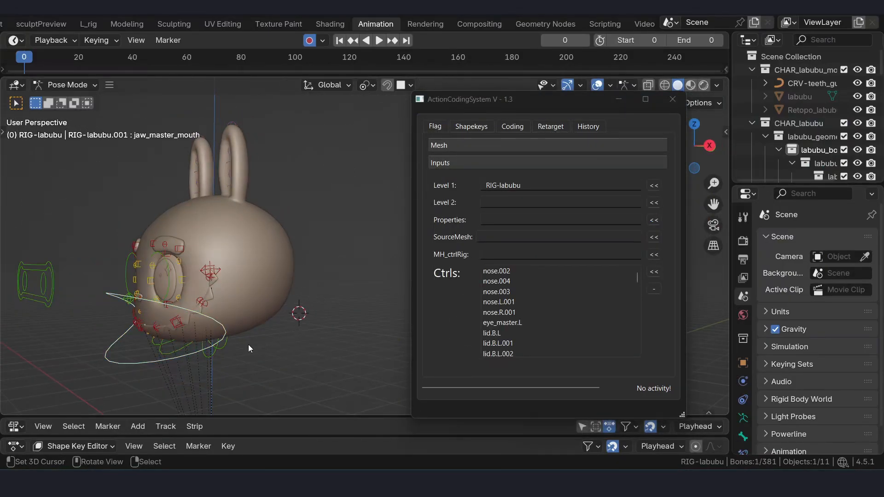
click(214, 345)
click(107, 356)
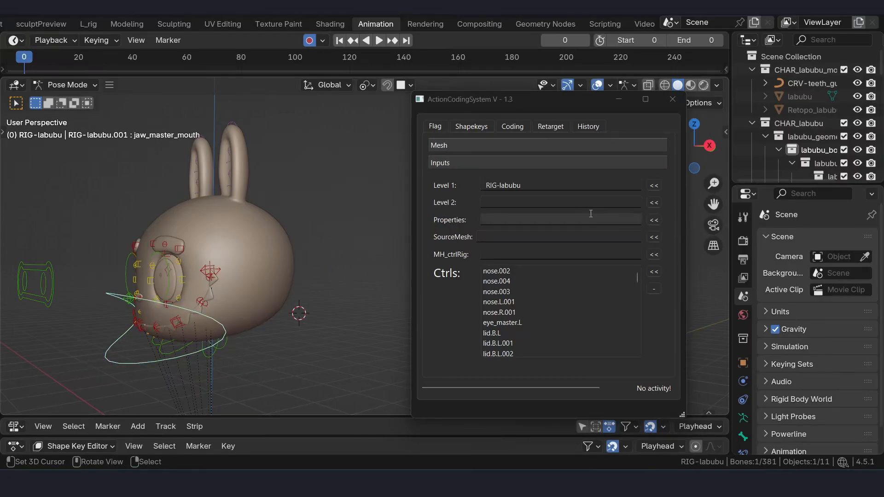
- Assign the jaw_master_mouth bone of RIG-labubu as the Properties input
click(654, 220)
right_click(119, 357)
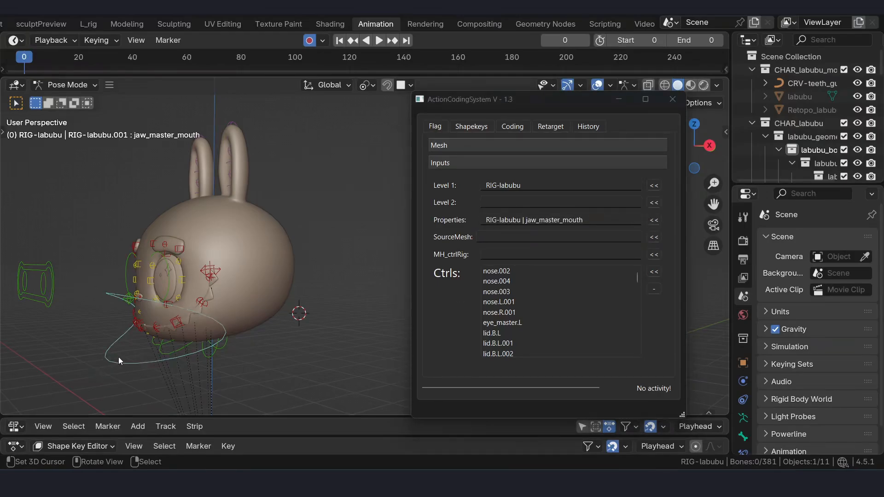
right_click(116, 363)
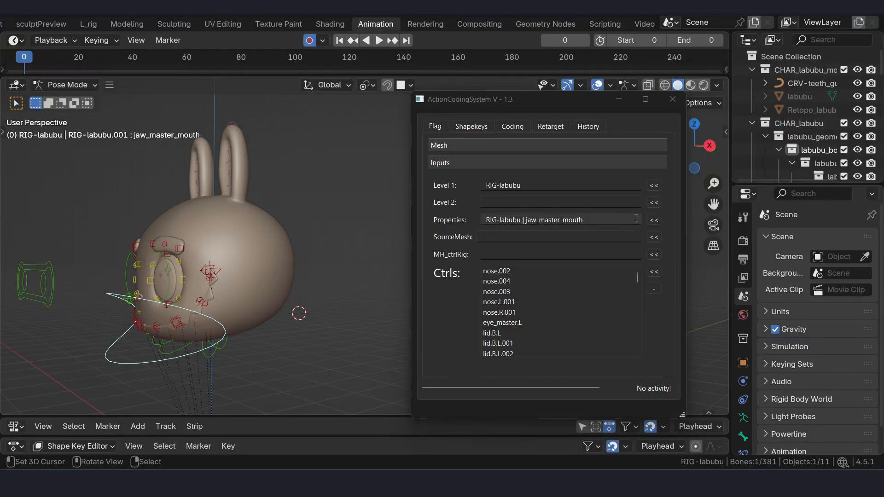
click(650, 223)
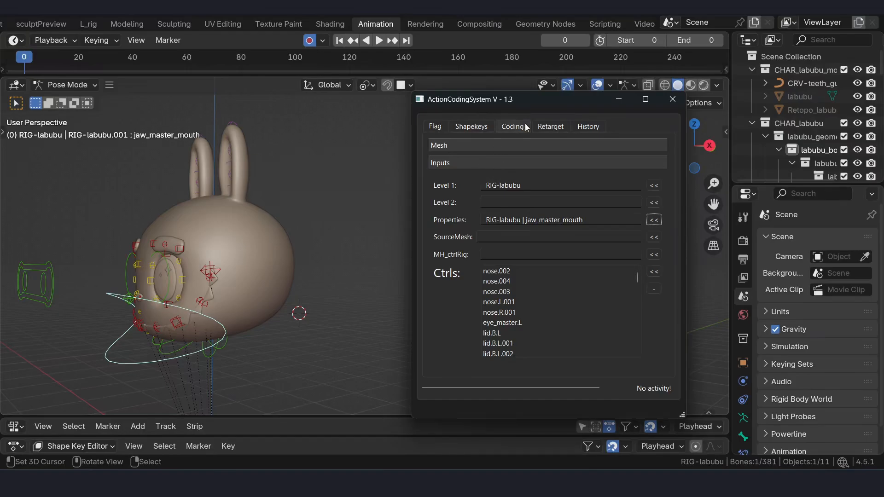
- Retarget the mocap file onto the custom rig with the connection scheme Properties < DataFile, and confirm
click(550, 127)
click(471, 160)
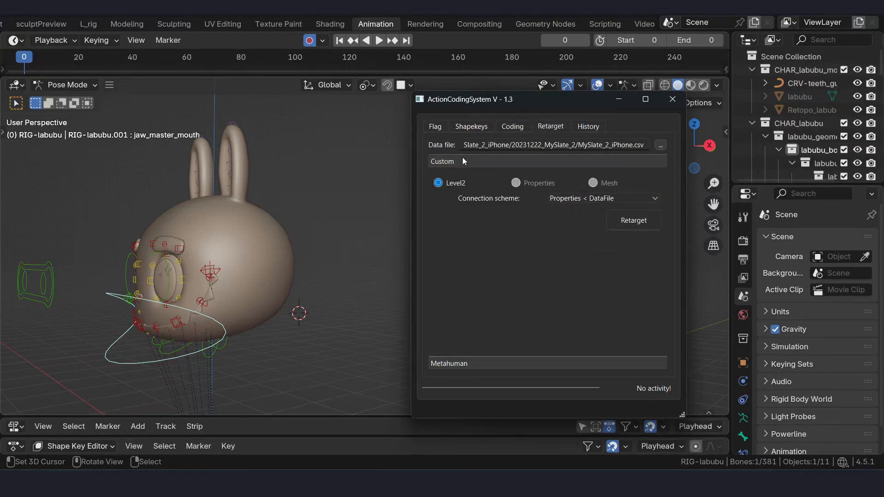
click(615, 198)
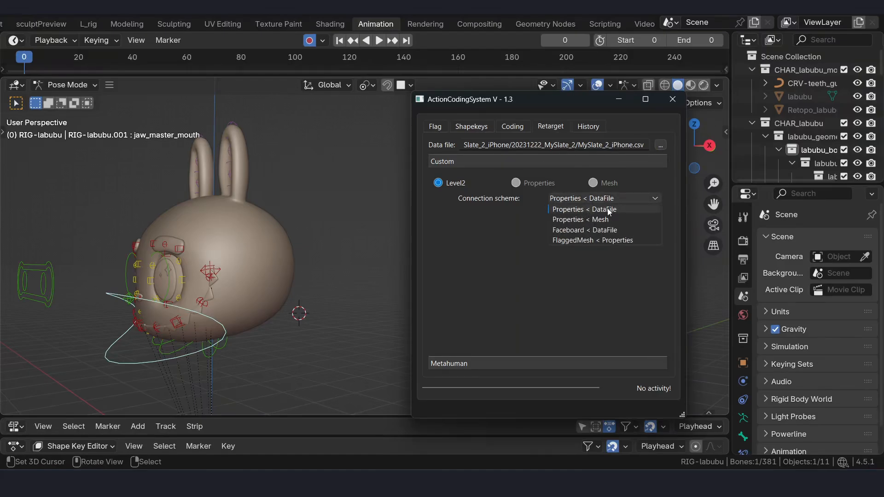
click(579, 209)
click(637, 221)
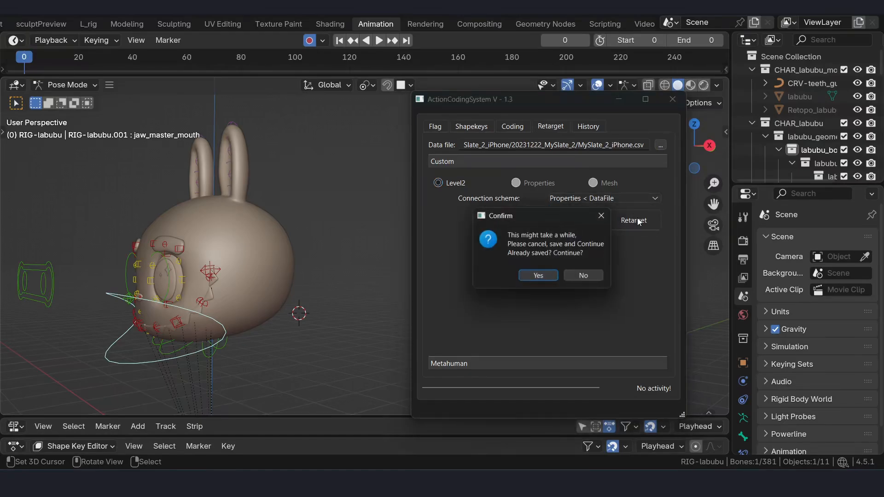
click(542, 277)
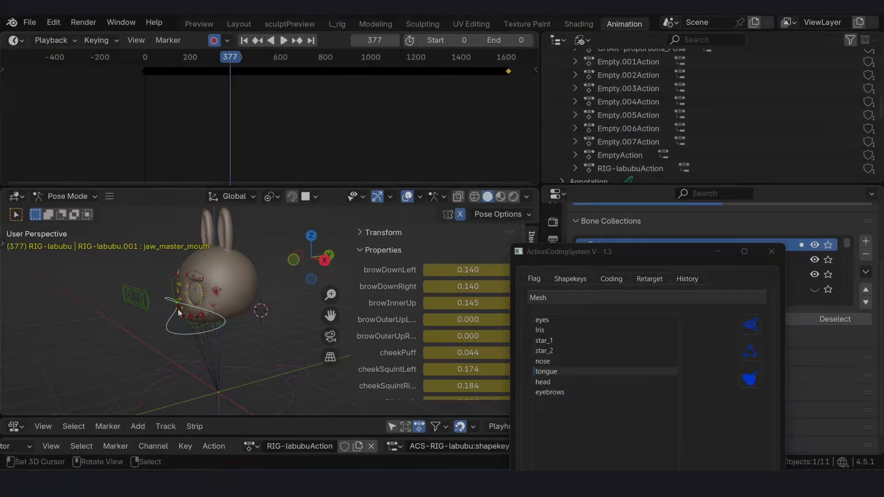
- Scrub to frame 640 and play back the retargeted facial animation, viewing the mouth up close from an angle
scroll(179, 313, up, 8)
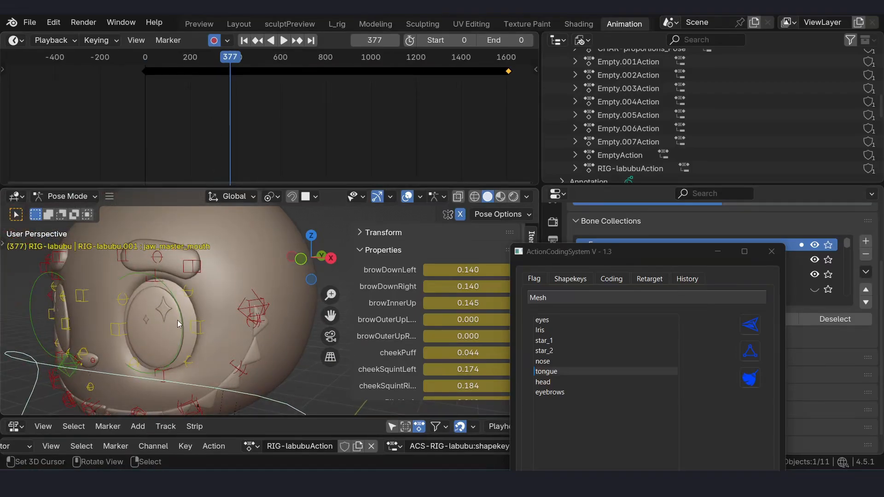
middle_drag(178, 320, 169, 267)
drag(228, 64, 292, 53)
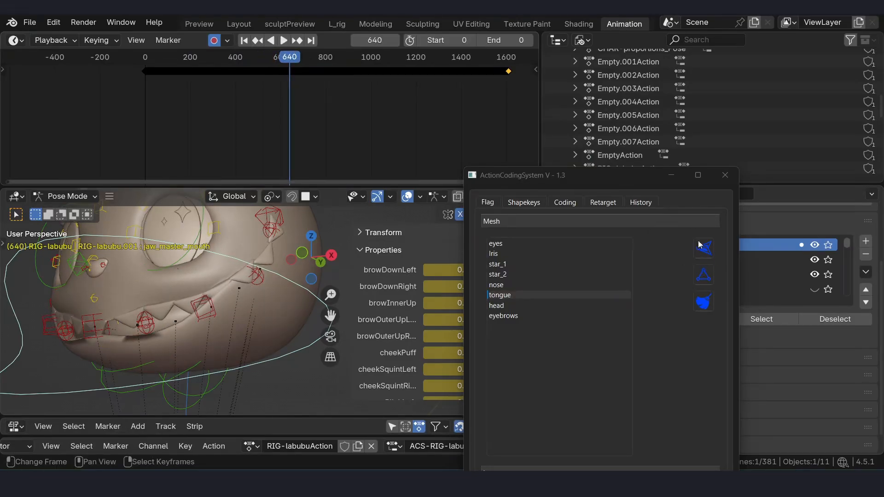
drag(580, 175, 571, 185)
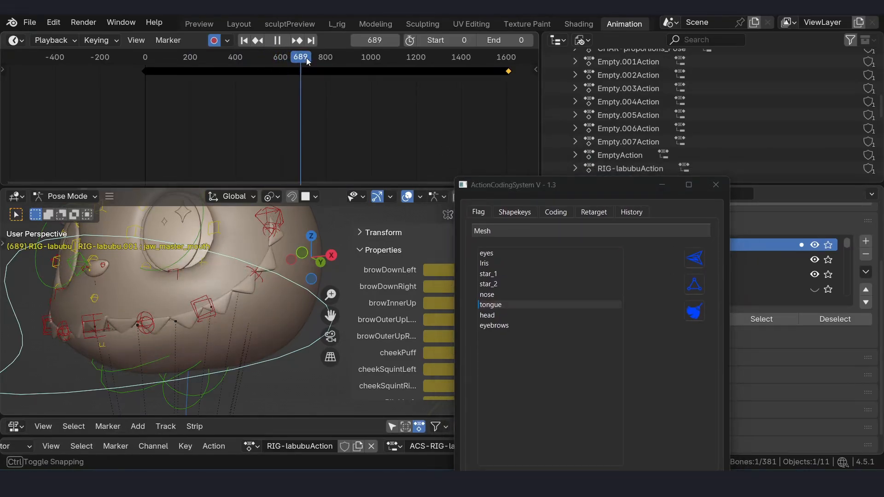